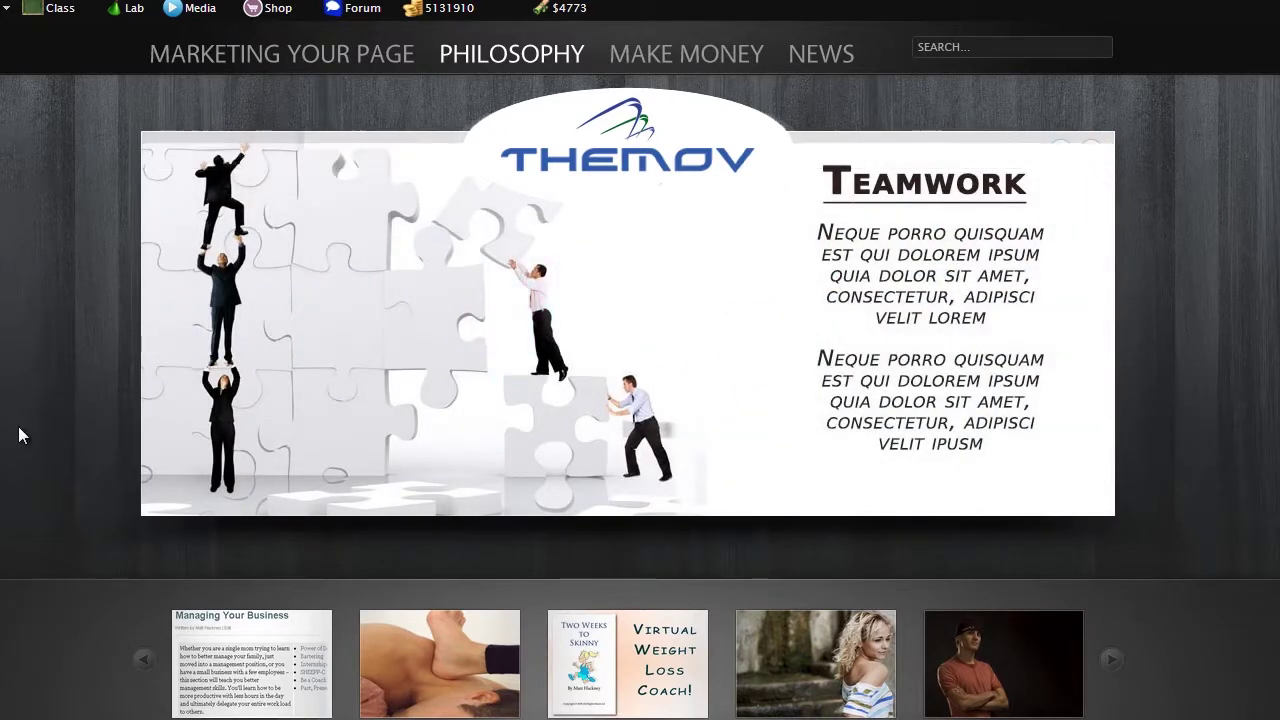
- Look over the Affiliate site's home page sections and open its WordPress dashboard in a new browser tab
scroll(34, 417, down, 3)
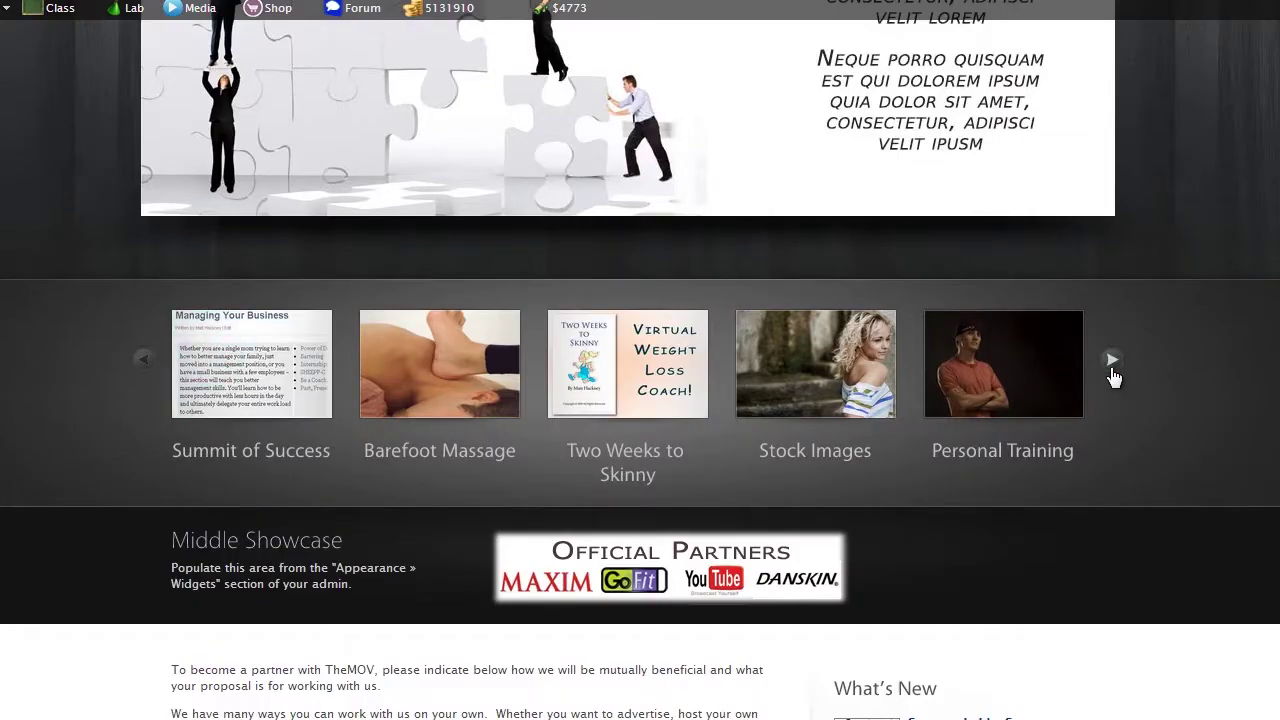
scroll(199, 561, down, 4)
click(184, 540)
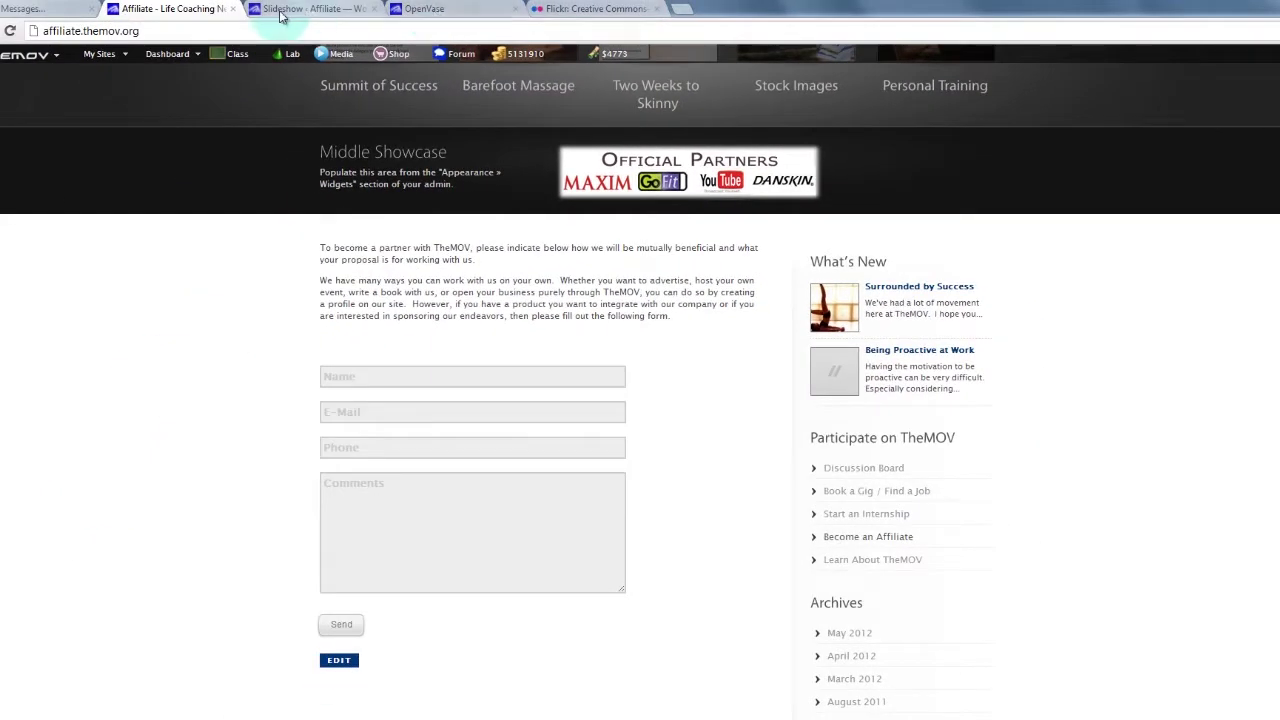
middle_click(157, 56)
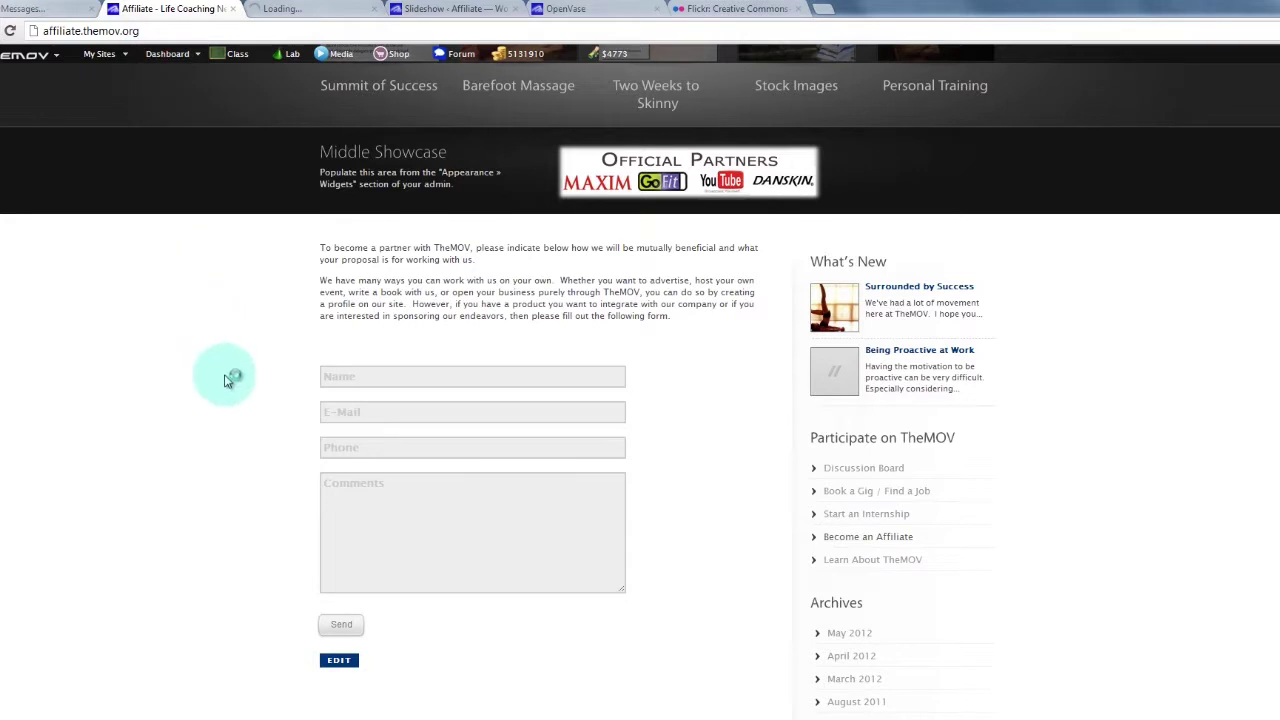
click(343, 665)
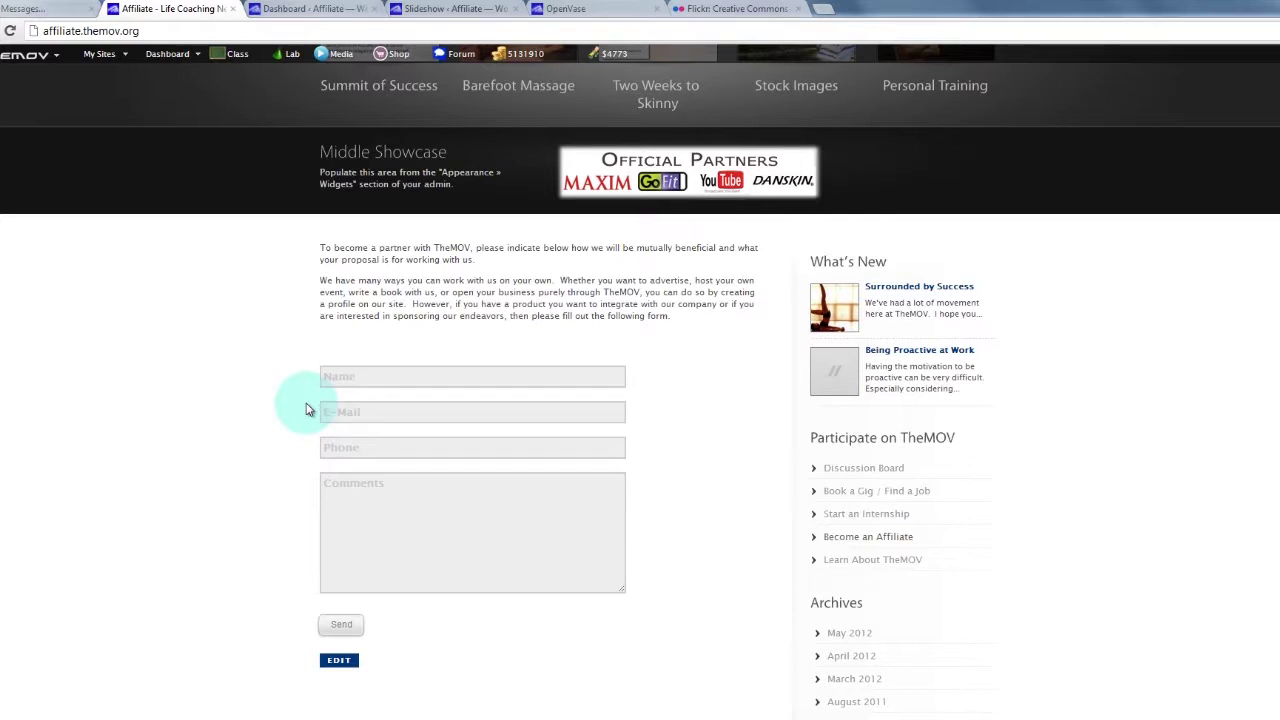
click(298, 14)
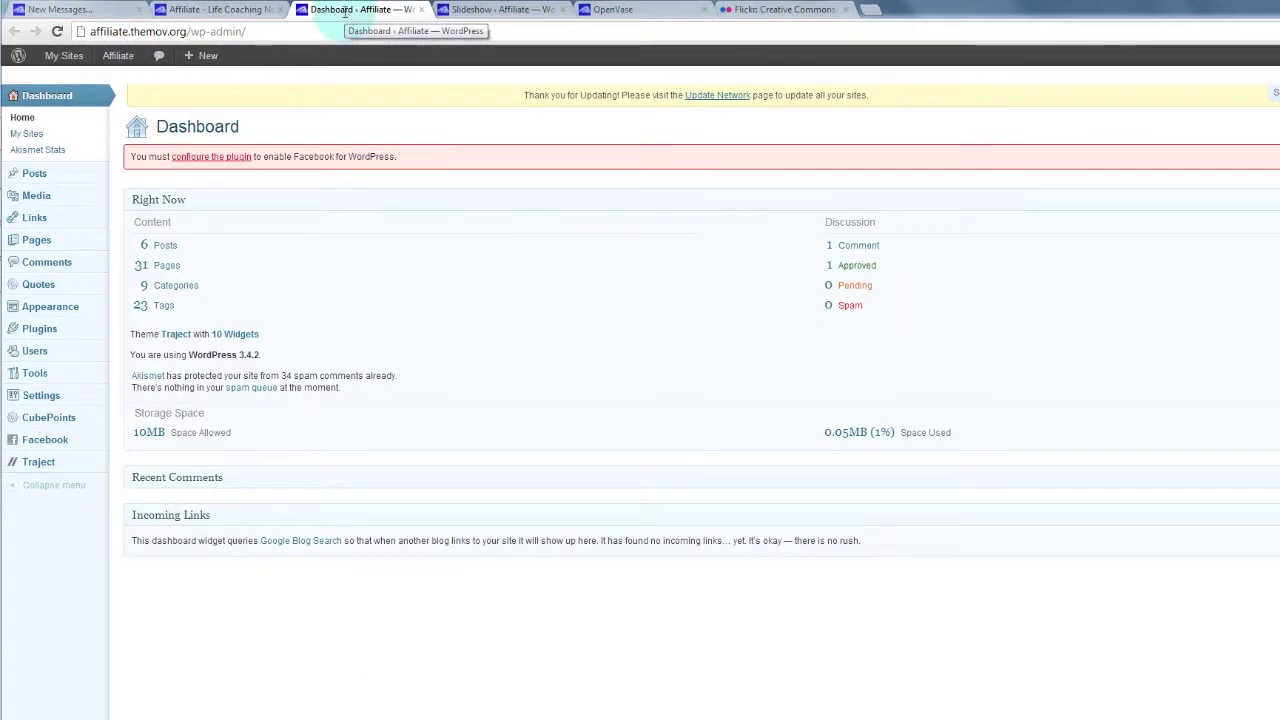
- In the reading settings, make the front page display a static page and browse the selectable front pages
mouse_move(40, 398)
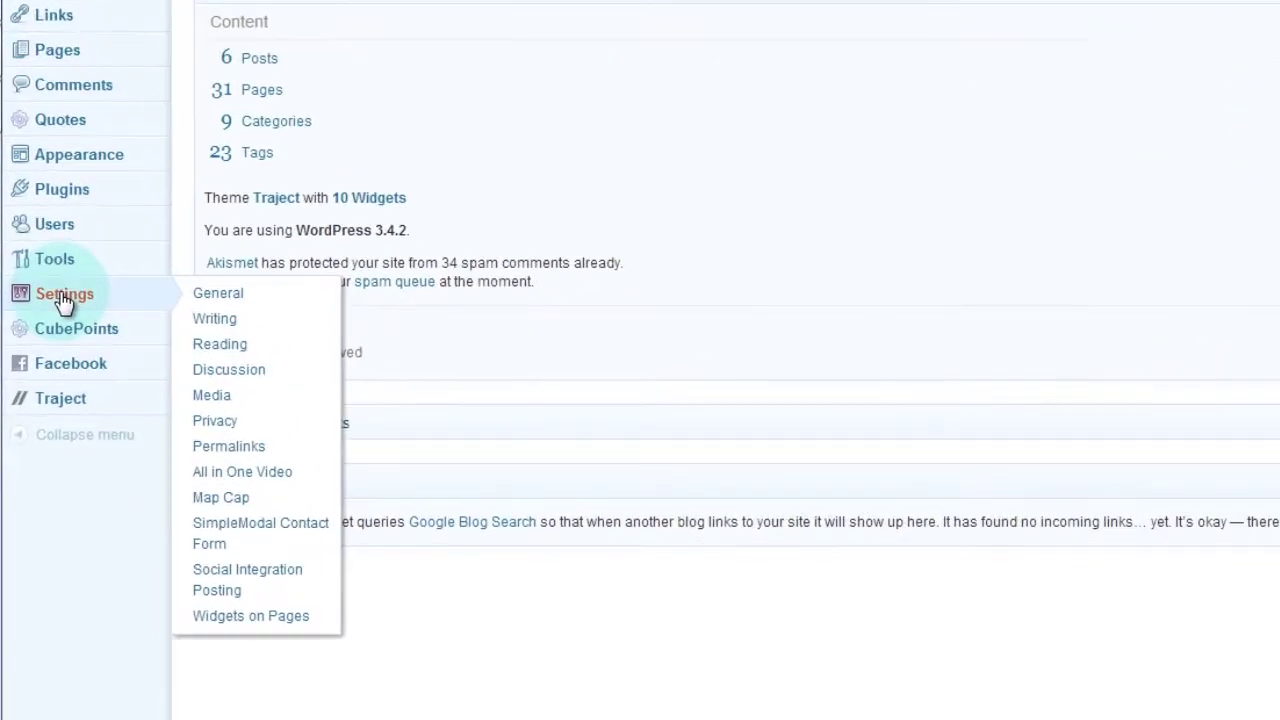
click(238, 350)
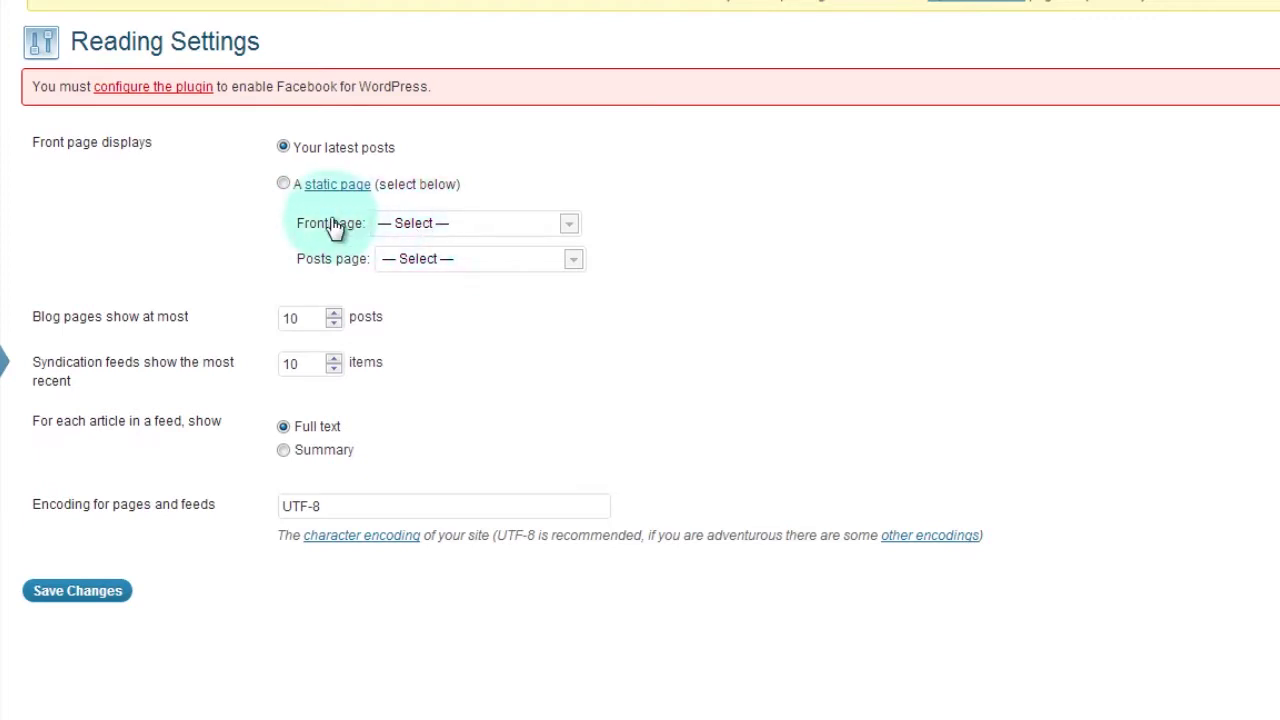
click(284, 185)
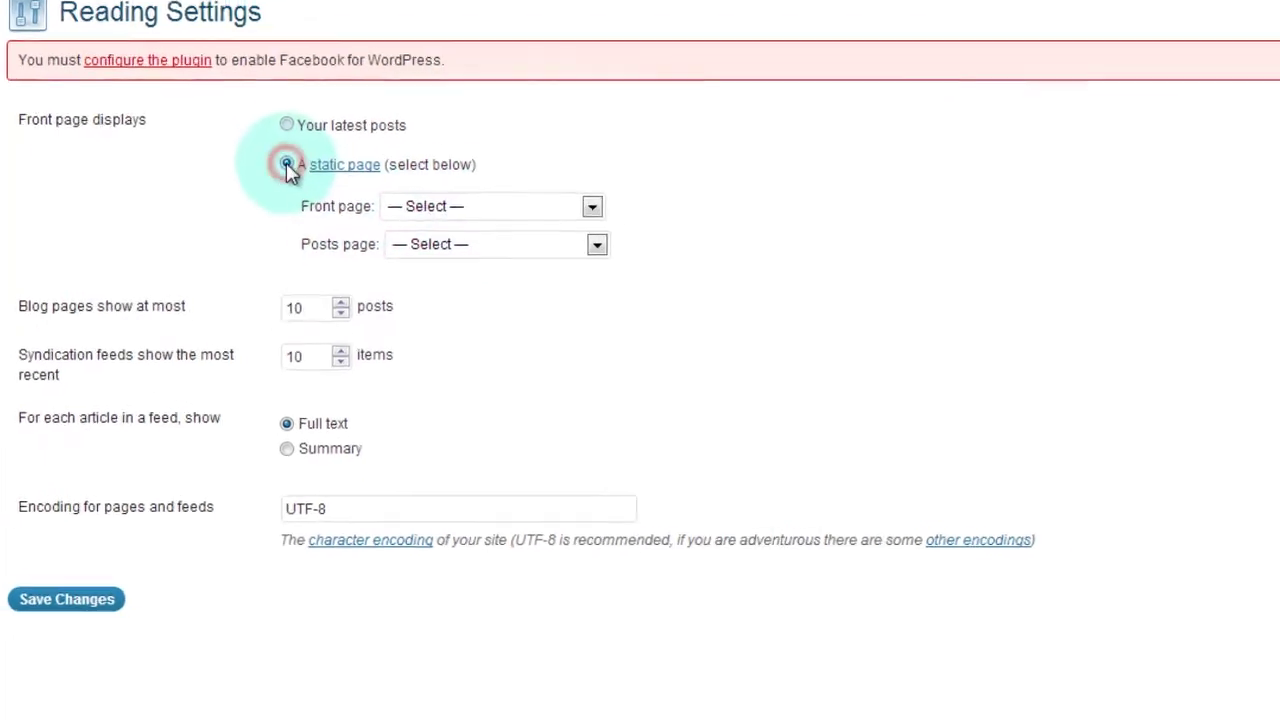
click(462, 219)
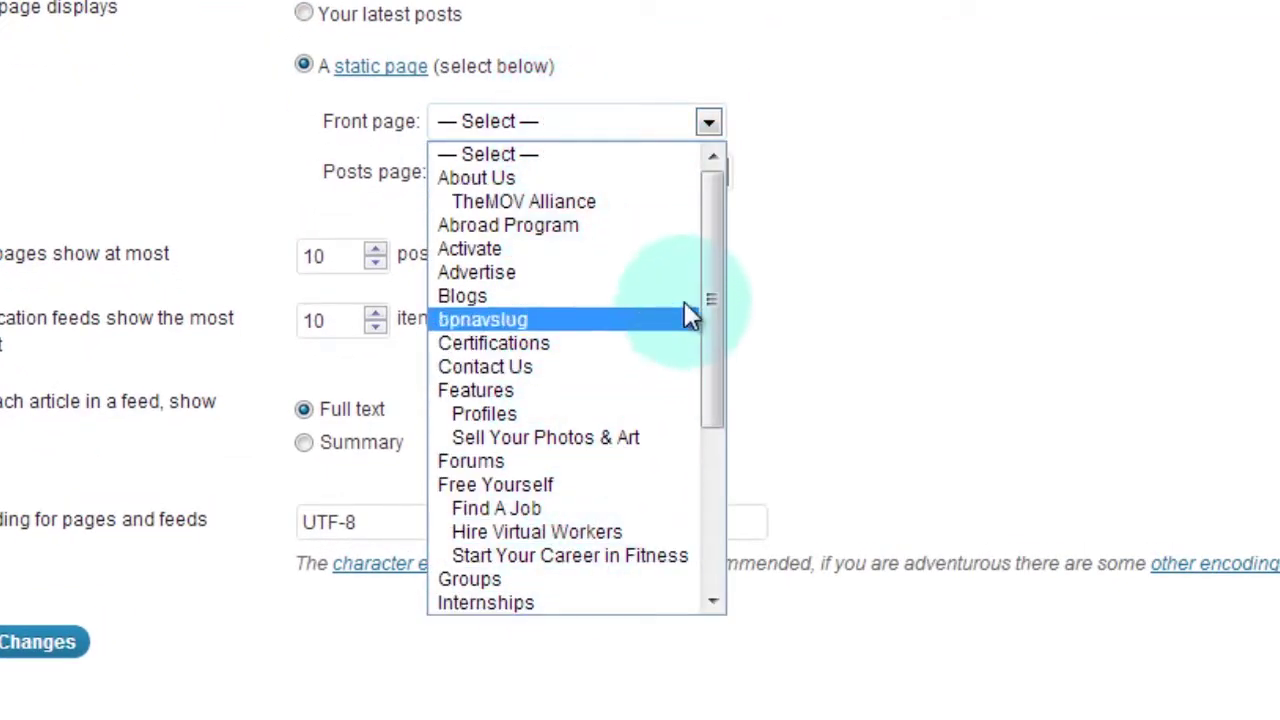
drag(718, 269, 726, 477)
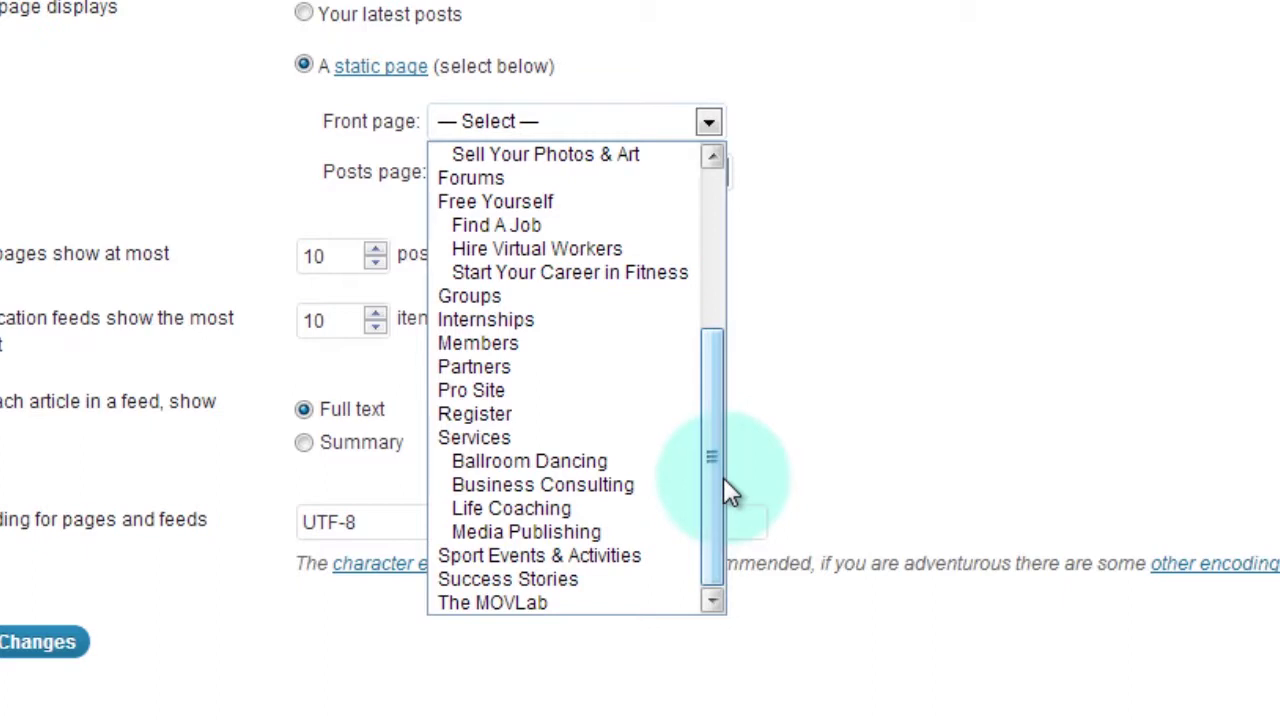
- Open the site's page list in a new browser tab and open the Free Yourself page for editing
click(97, 211)
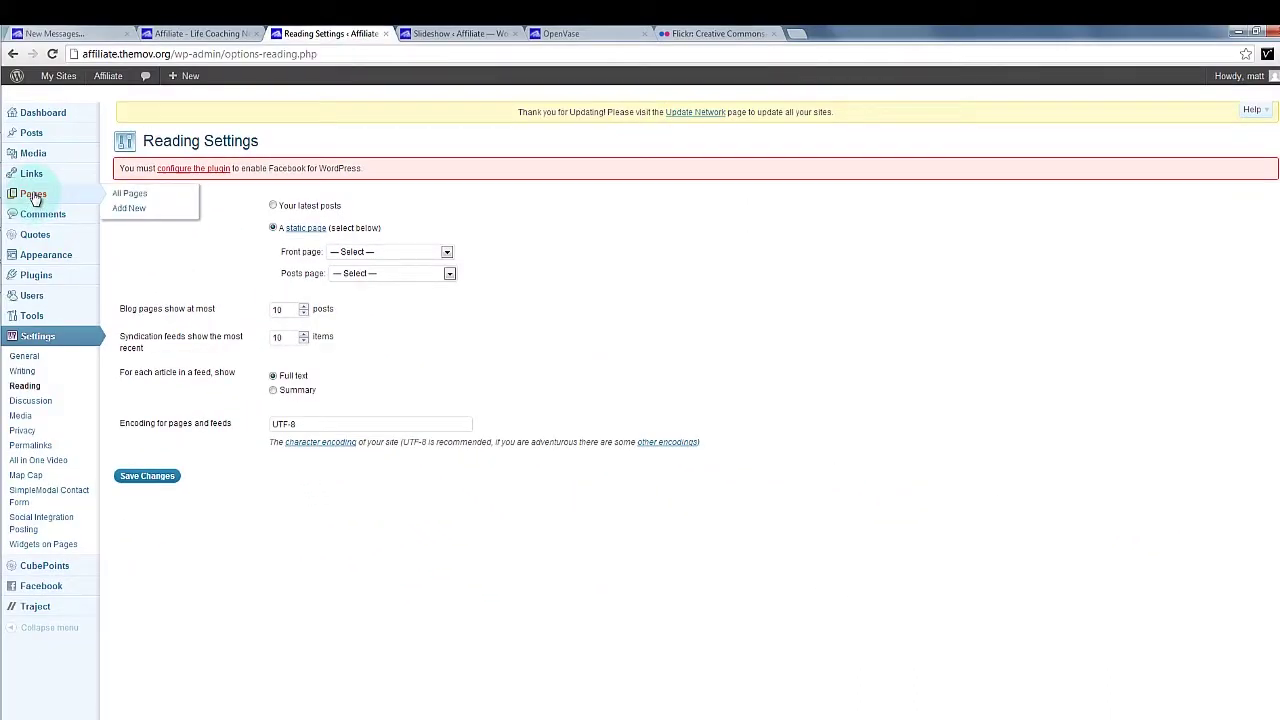
middle_click(33, 196)
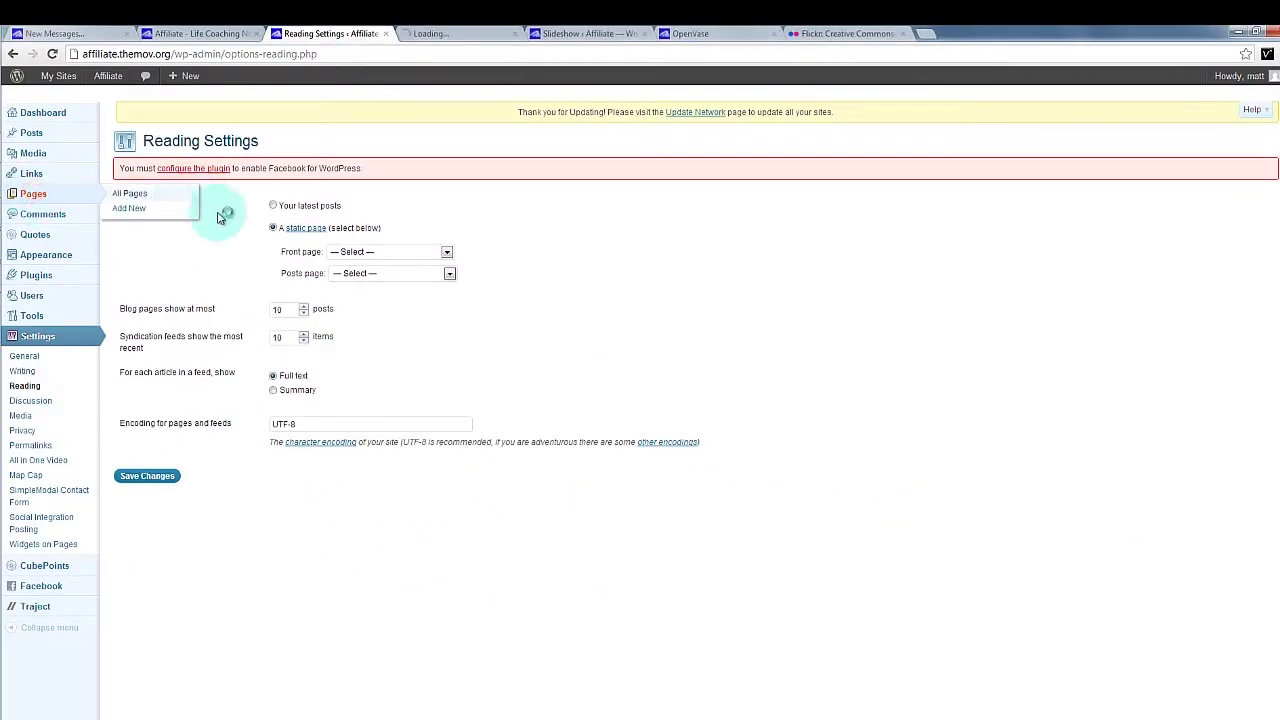
click(453, 36)
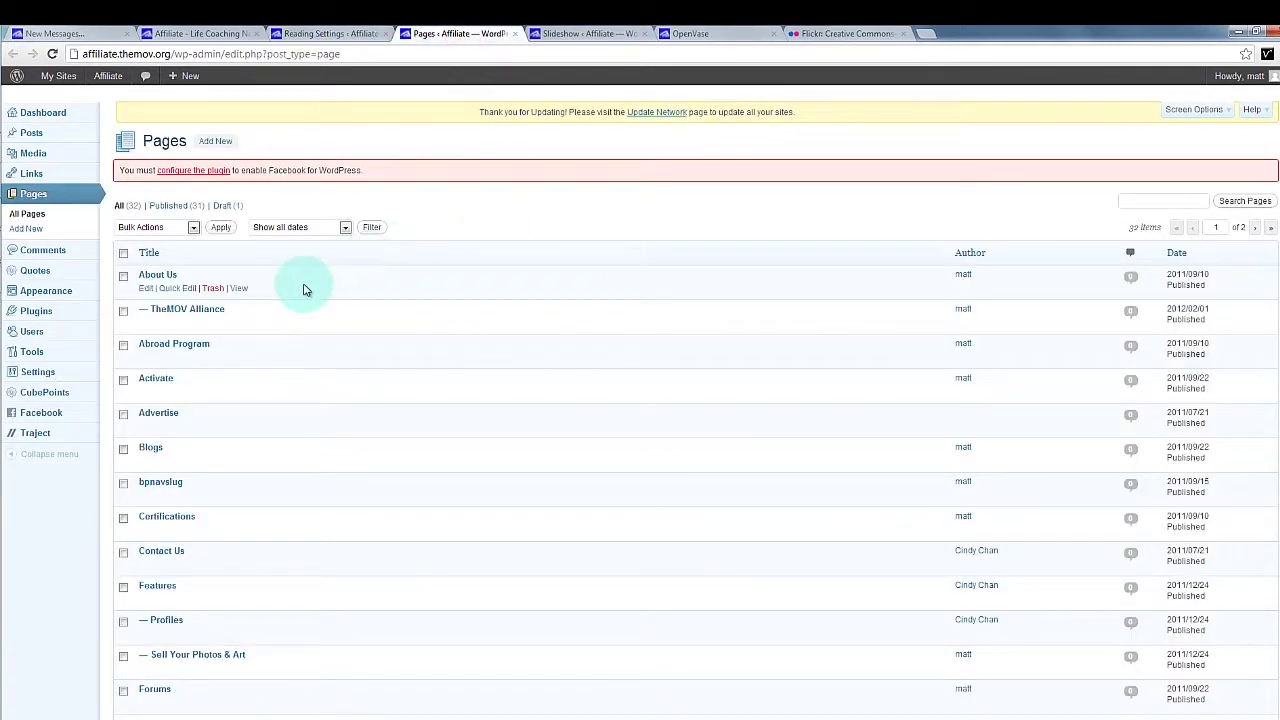
scroll(322, 520, down, 3)
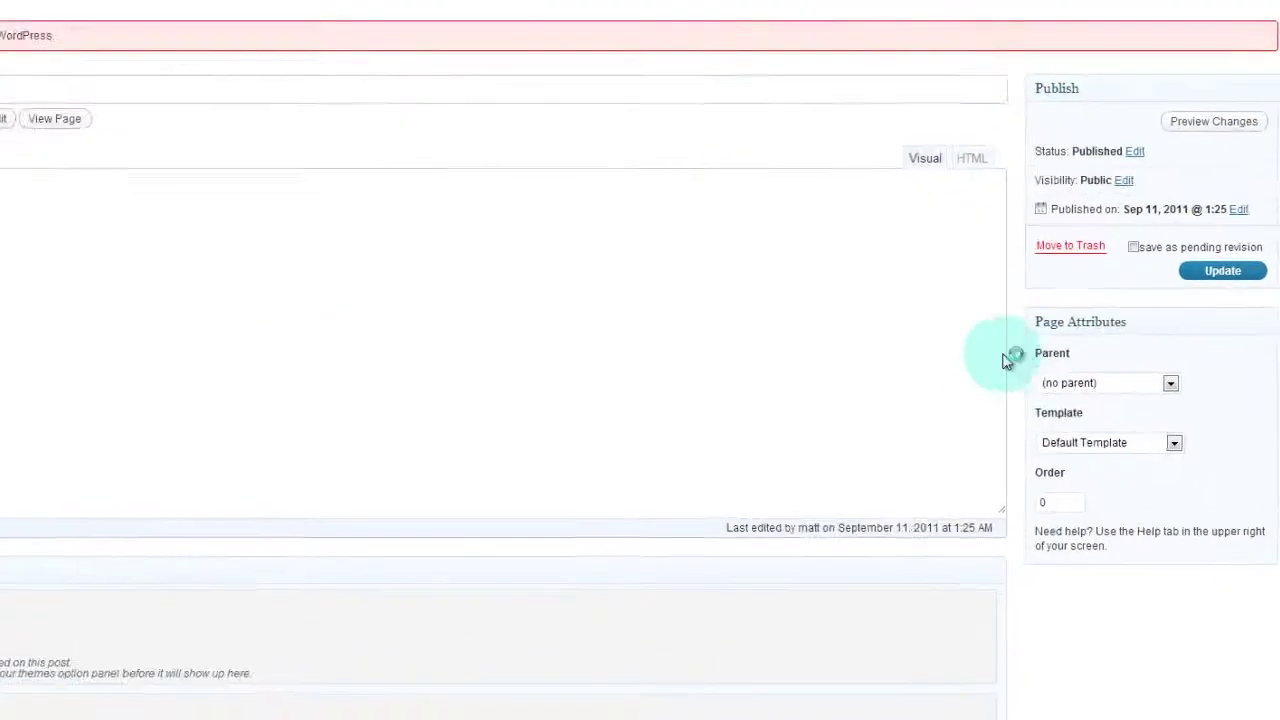
- Examine the Parent and Template choices in the Free Yourself page's attributes
click(1037, 311)
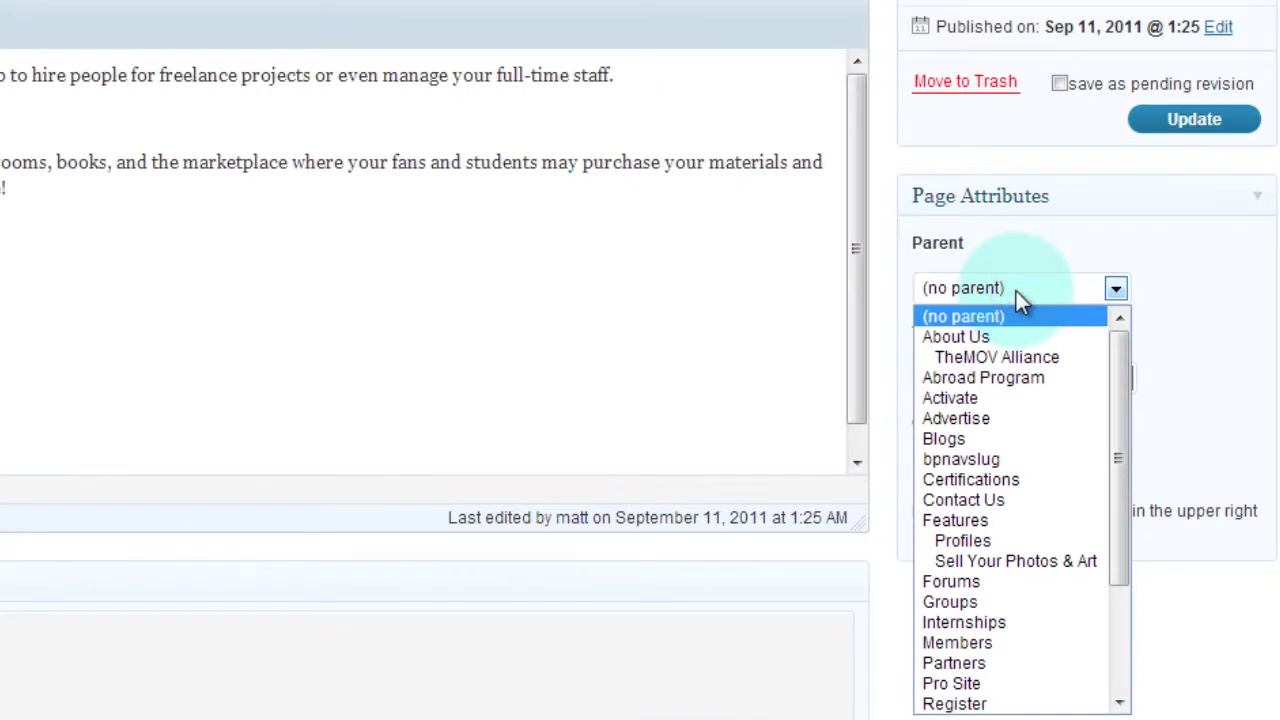
click(1016, 291)
click(1025, 377)
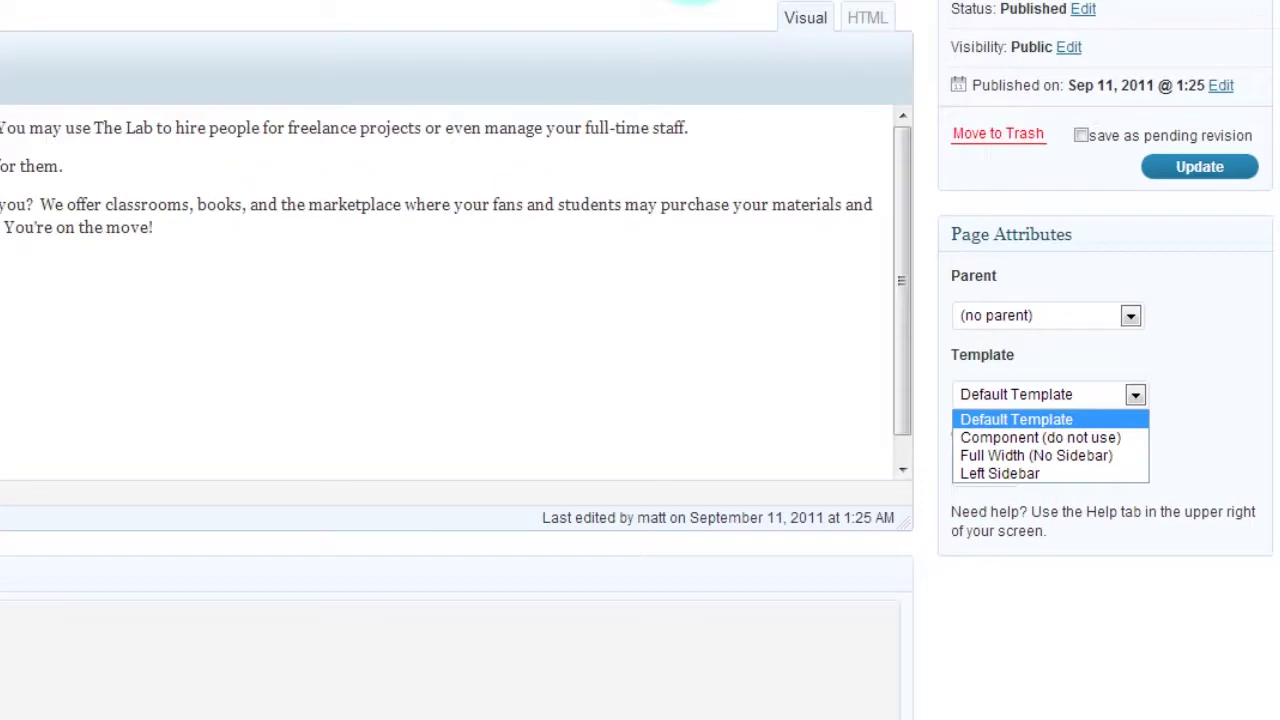
click(692, 2)
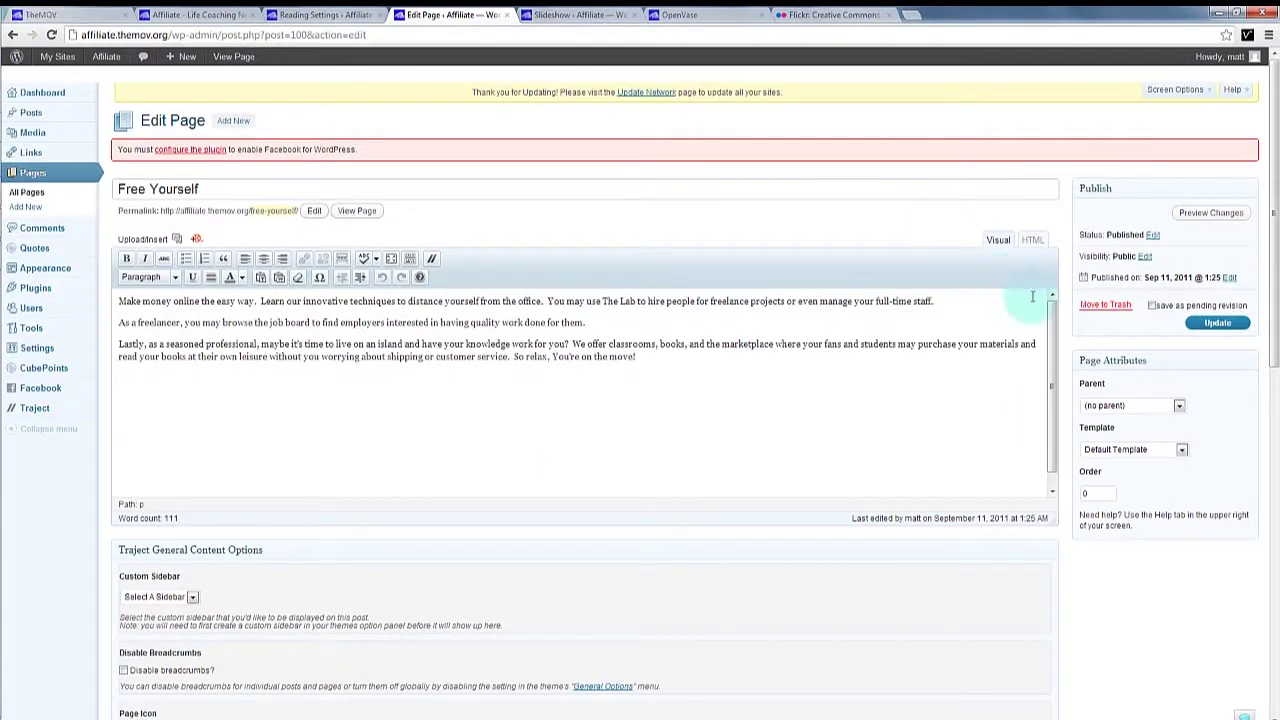
click(1138, 450)
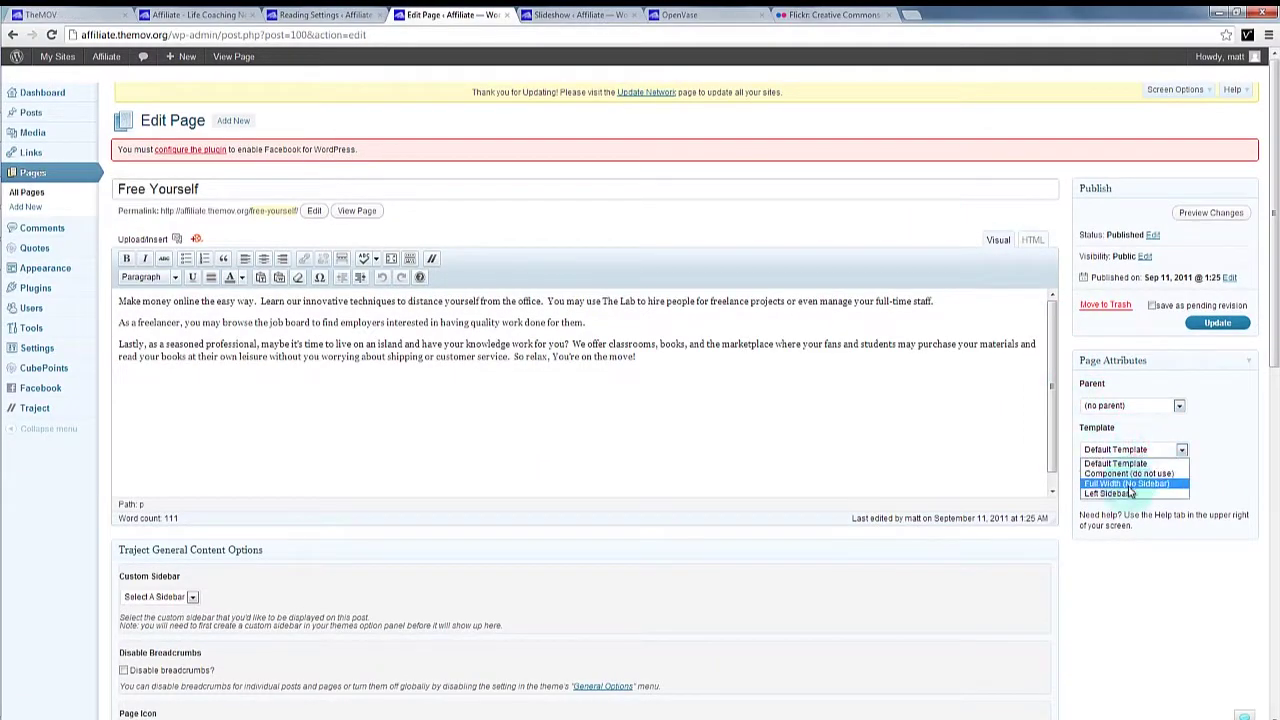
click(1110, 445)
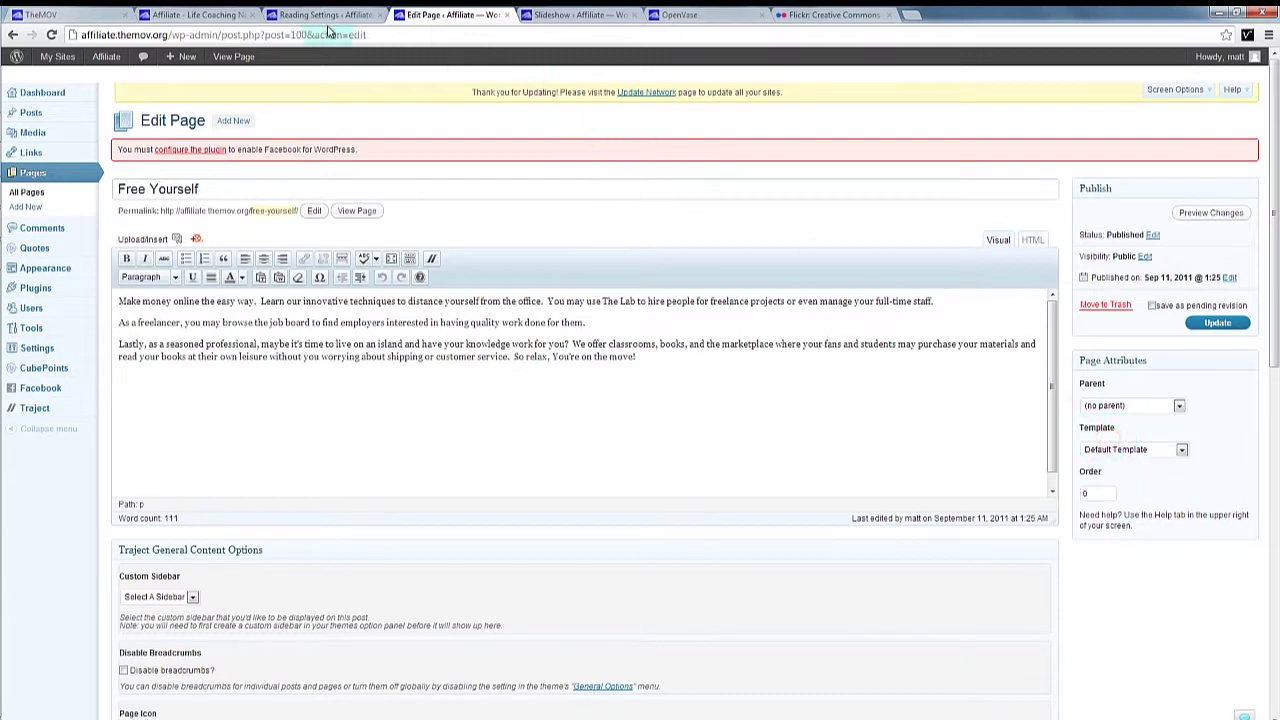
- Compare the public home page, the front page choices in the reading settings and the Free Yourself page's template options
click(200, 14)
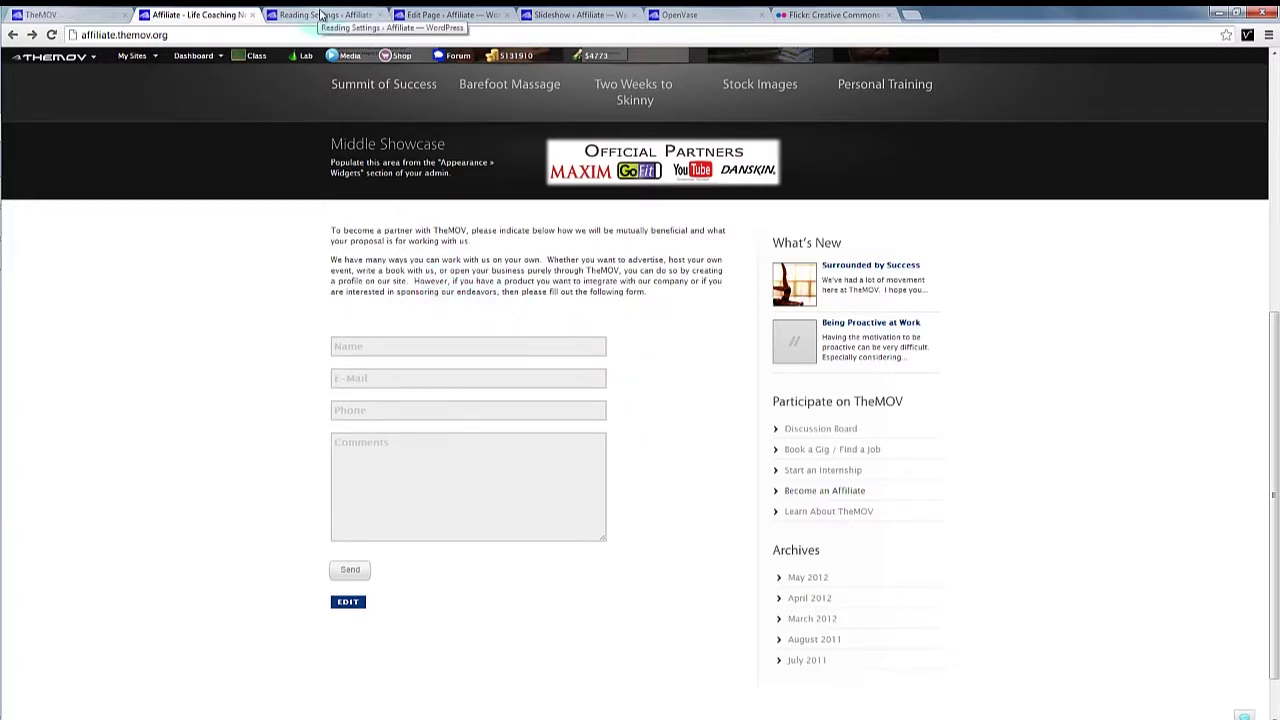
click(322, 16)
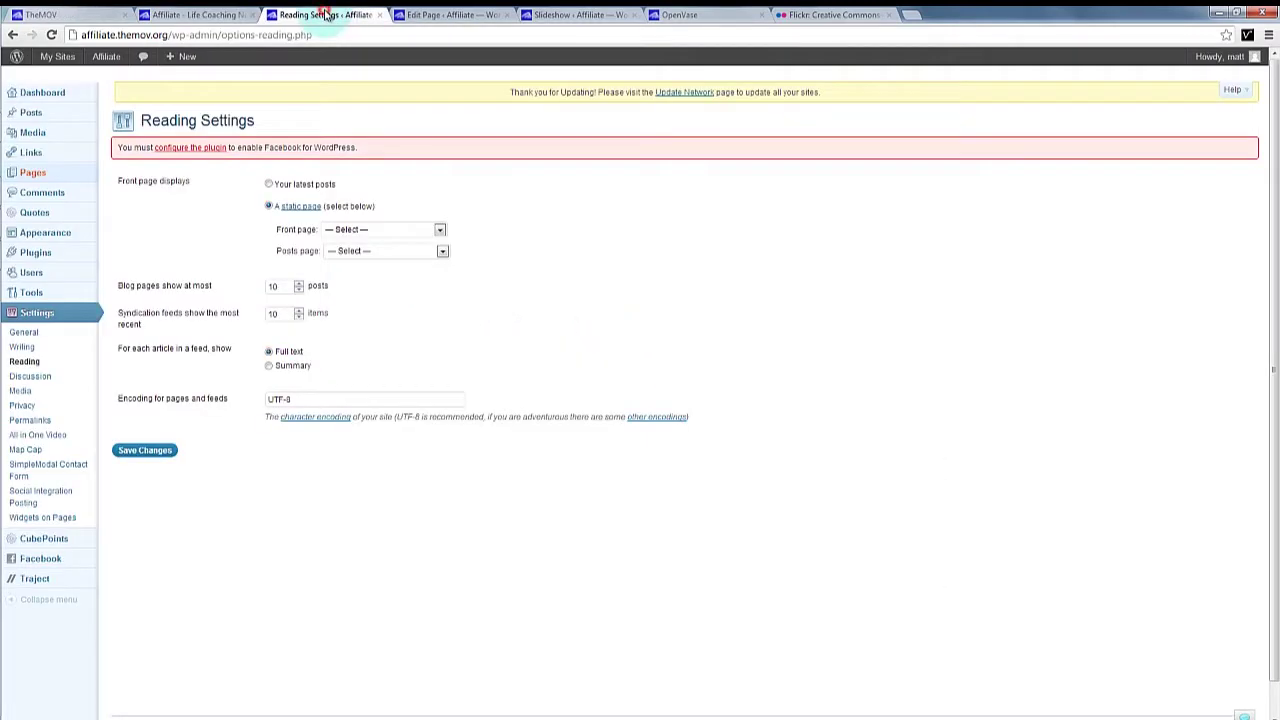
click(367, 229)
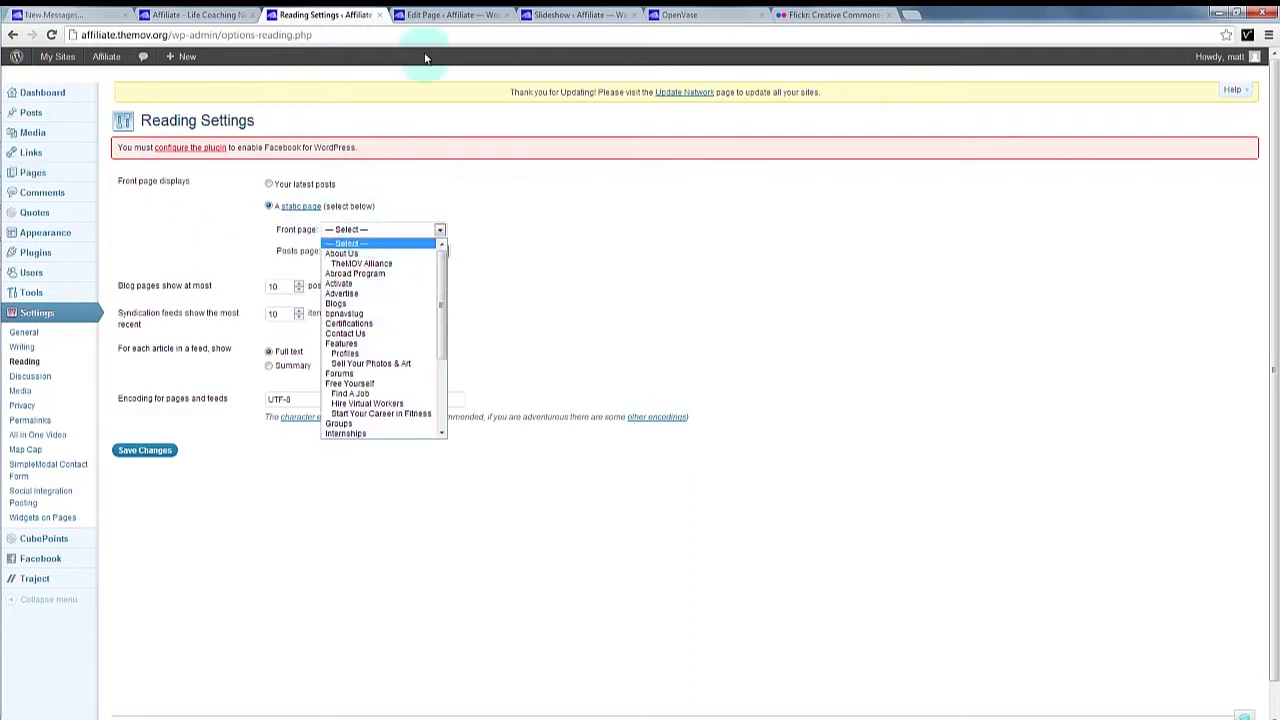
click(430, 15)
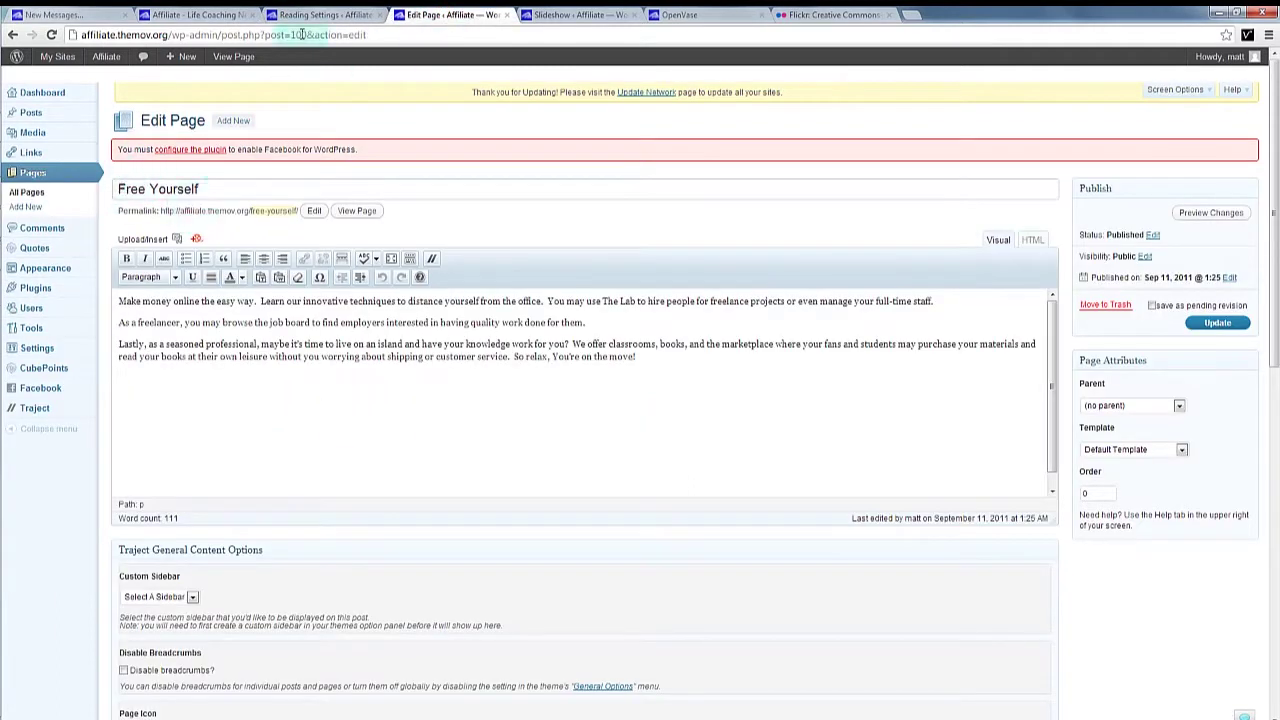
click(1117, 451)
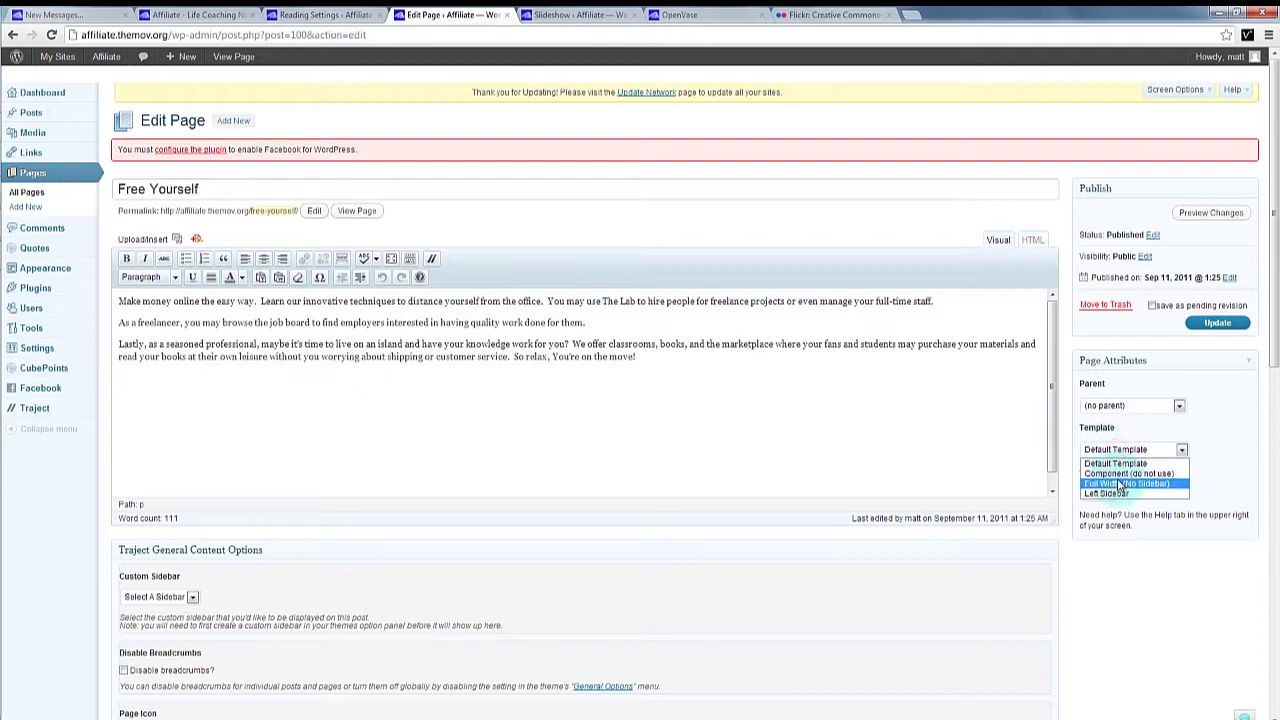
- Choose Free Yourself as the static front page in the reading settings
click(325, 15)
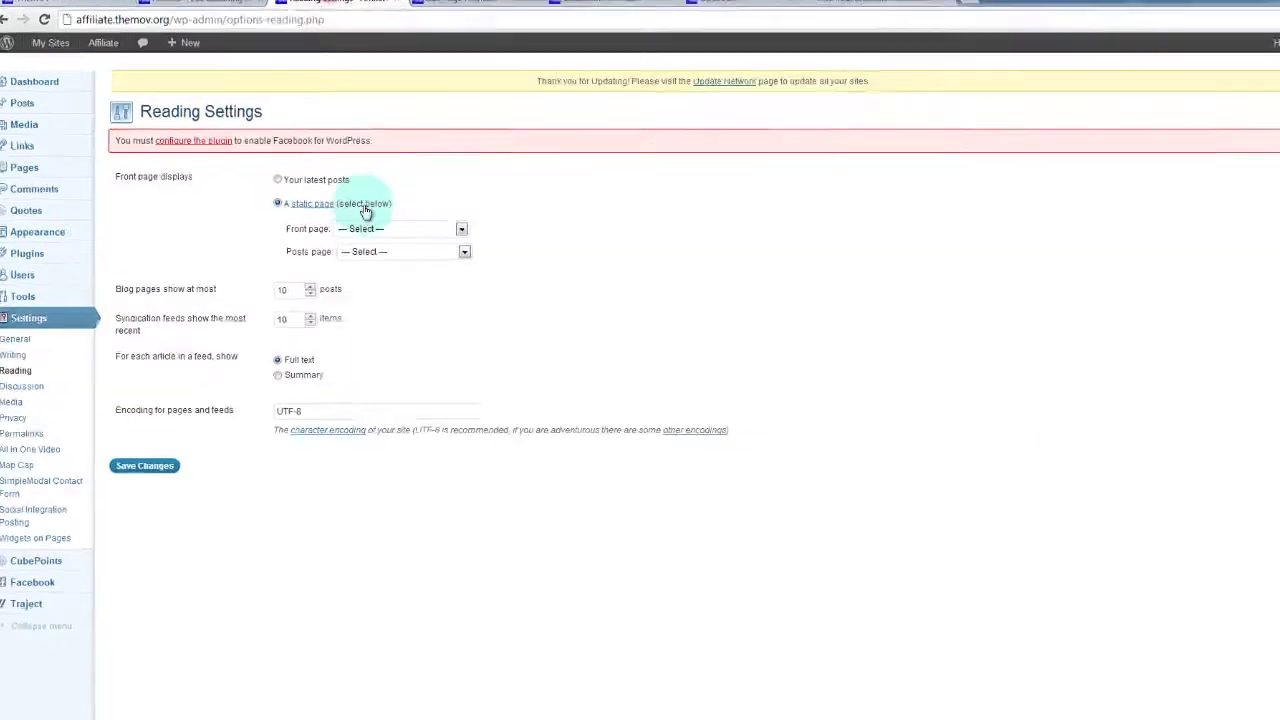
click(441, 224)
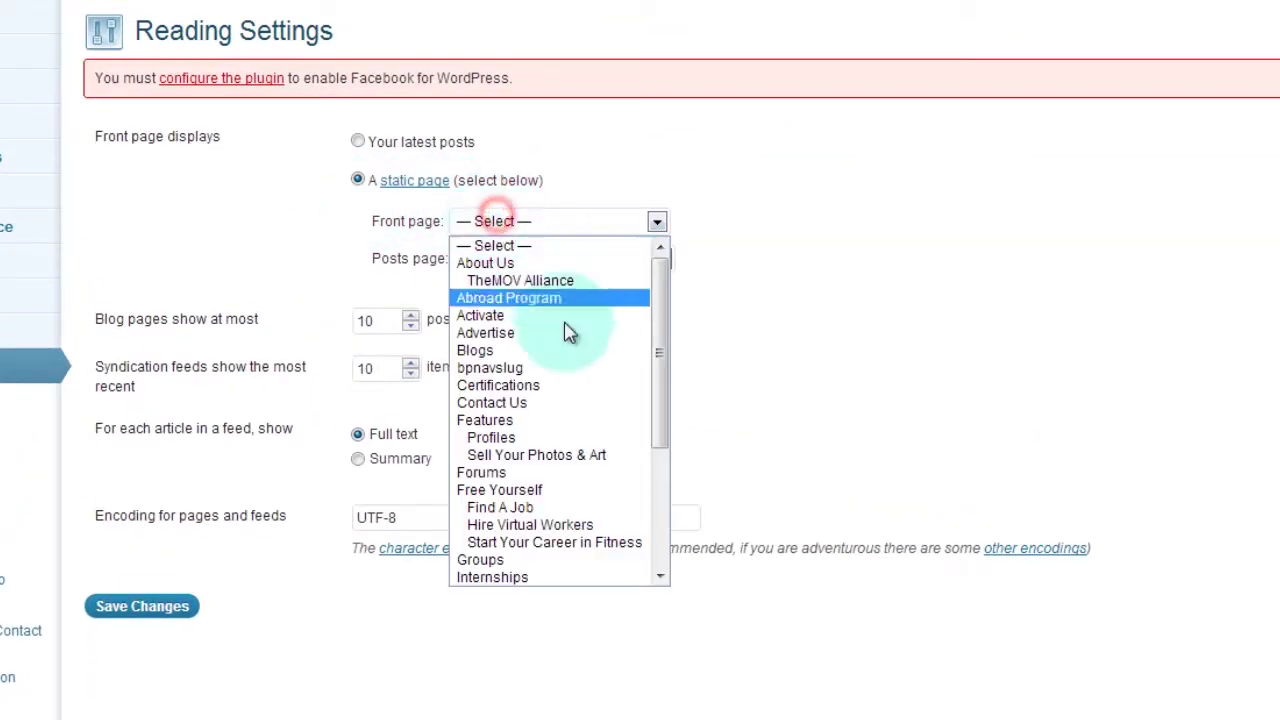
click(522, 503)
click(541, 224)
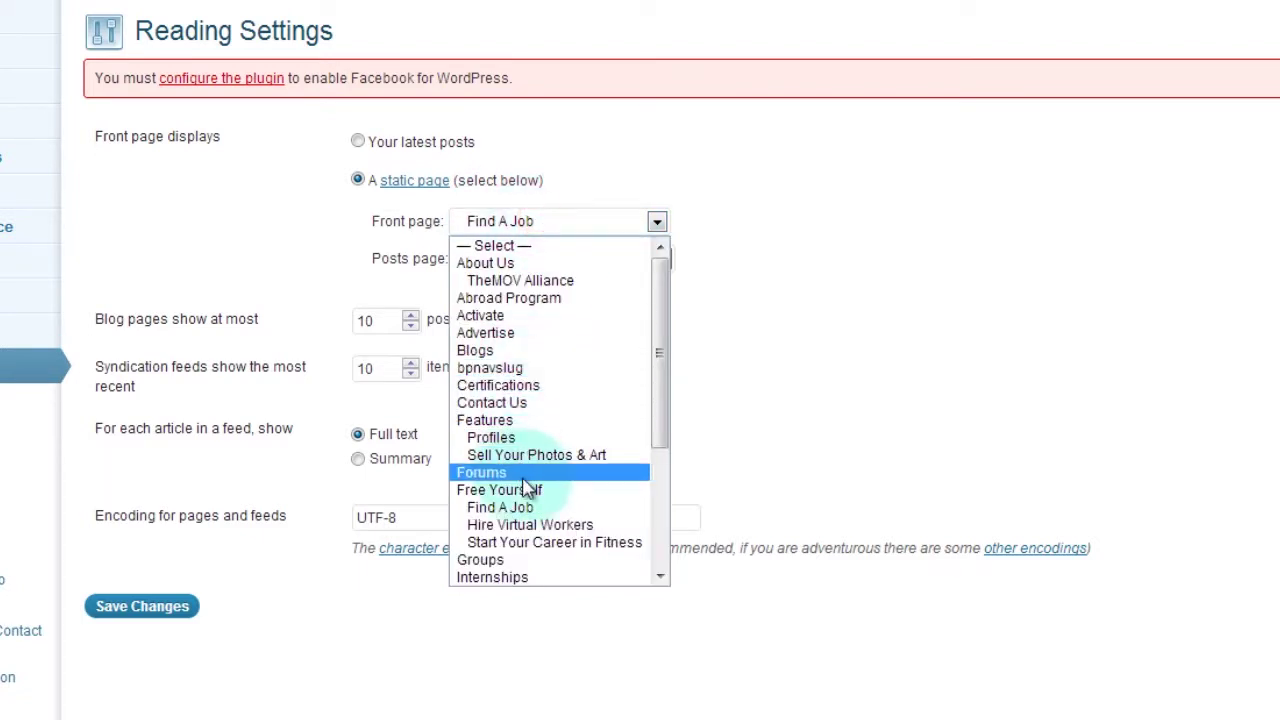
click(525, 489)
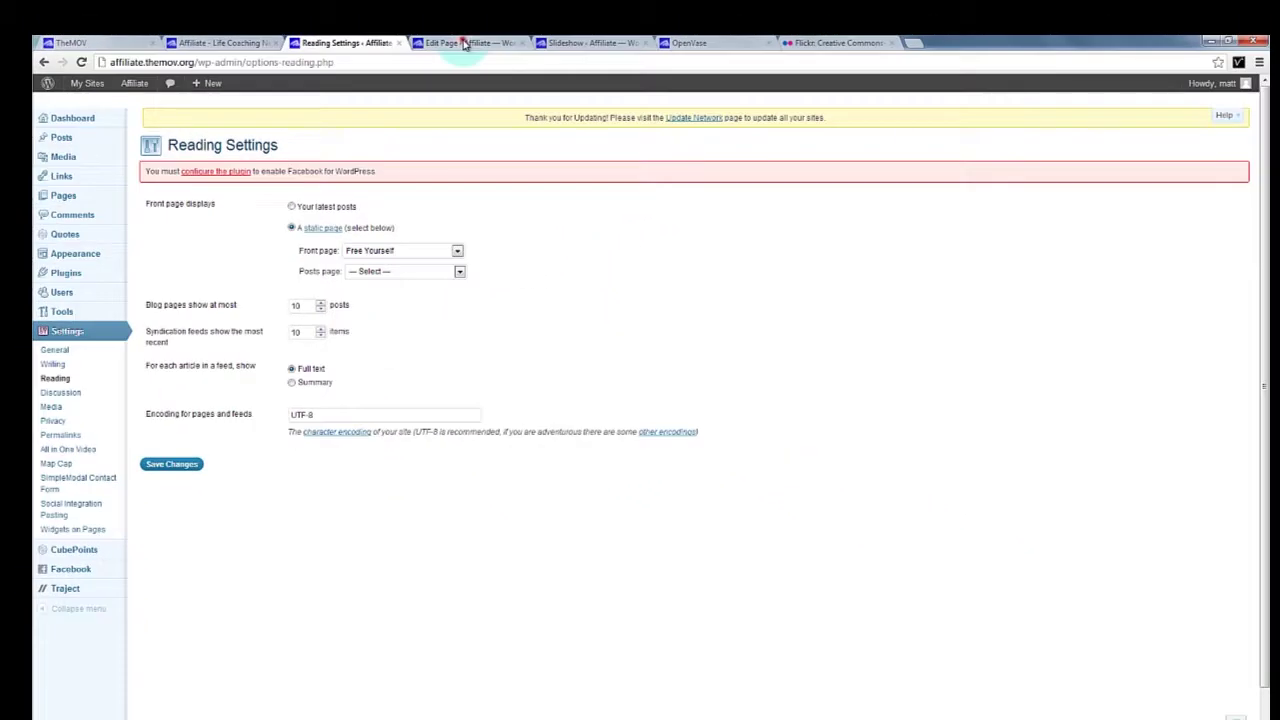
- Check the Free Yourself page's template setting and return the front page display to Your latest posts
click(465, 44)
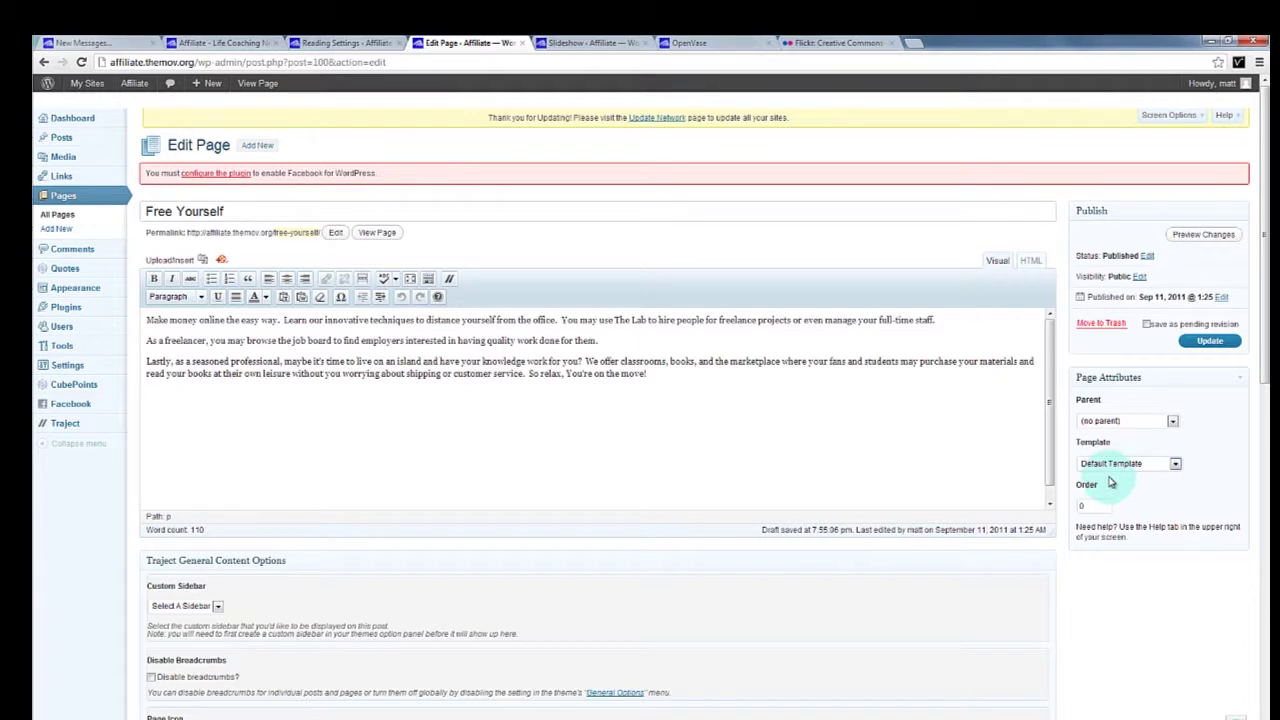
click(343, 43)
click(292, 207)
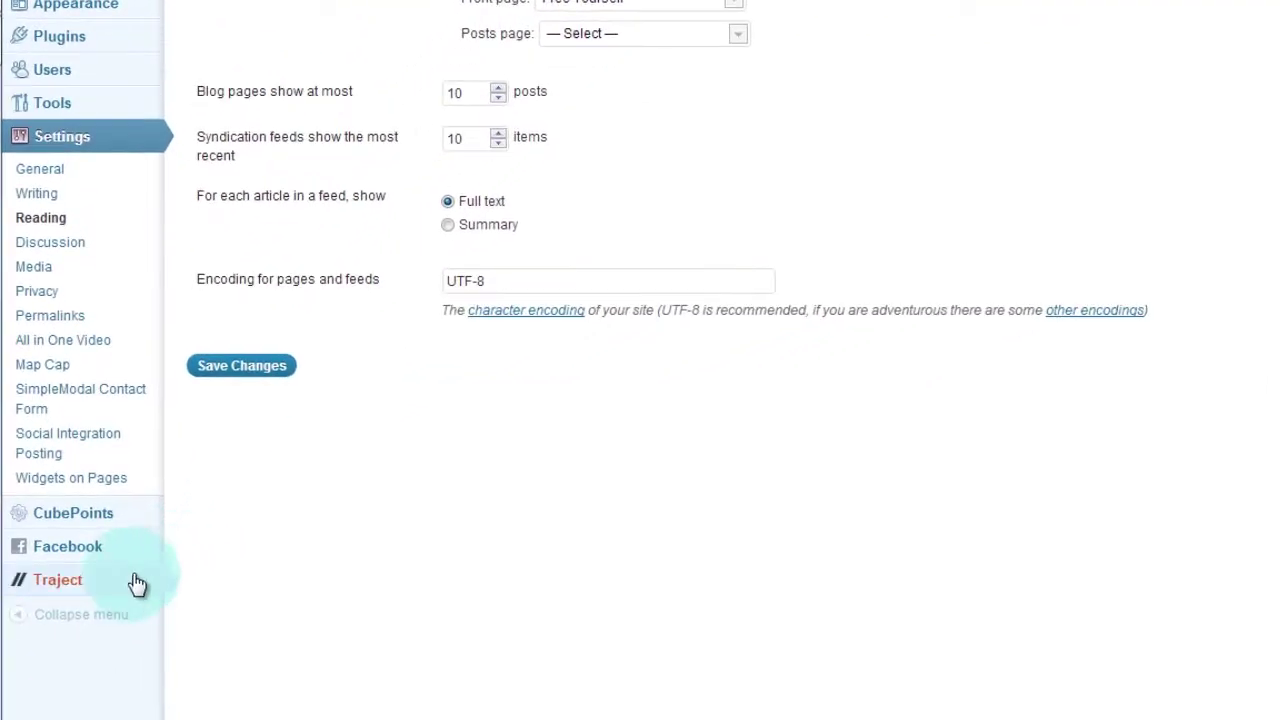
- Open the Traject theme's Home Page settings and examine the Showcase Columns options
mouse_move(62, 594)
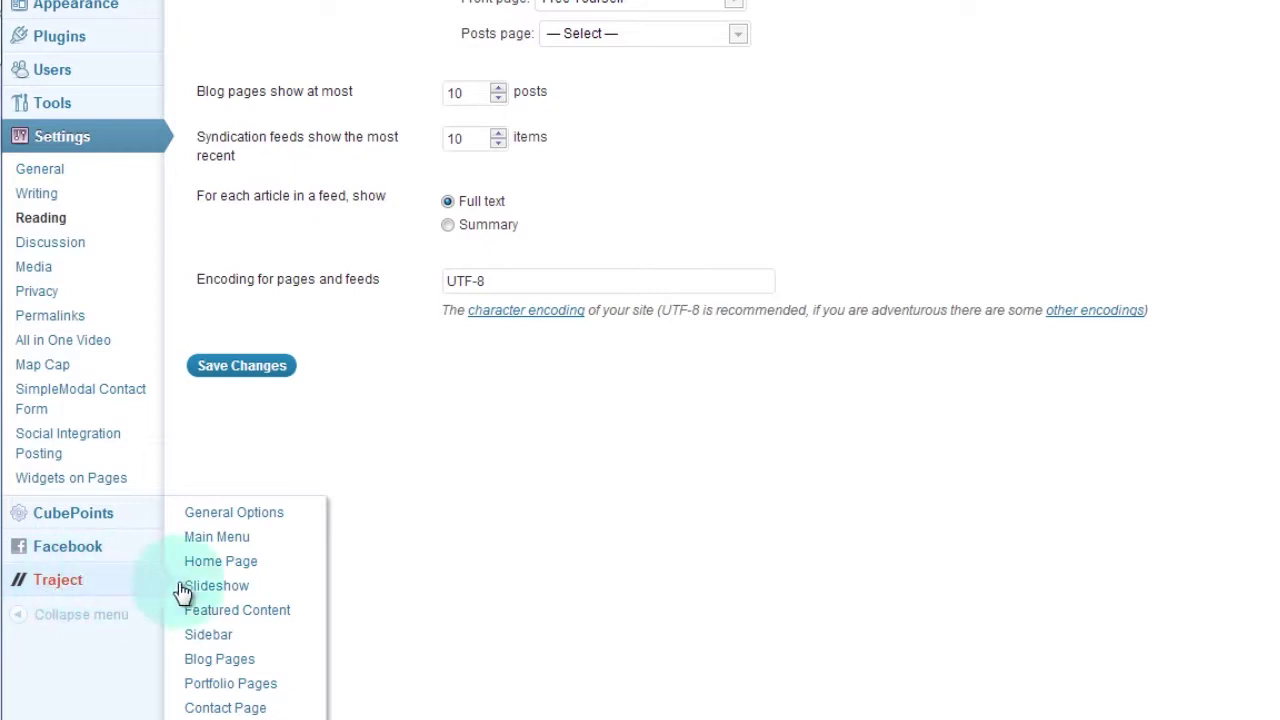
click(251, 567)
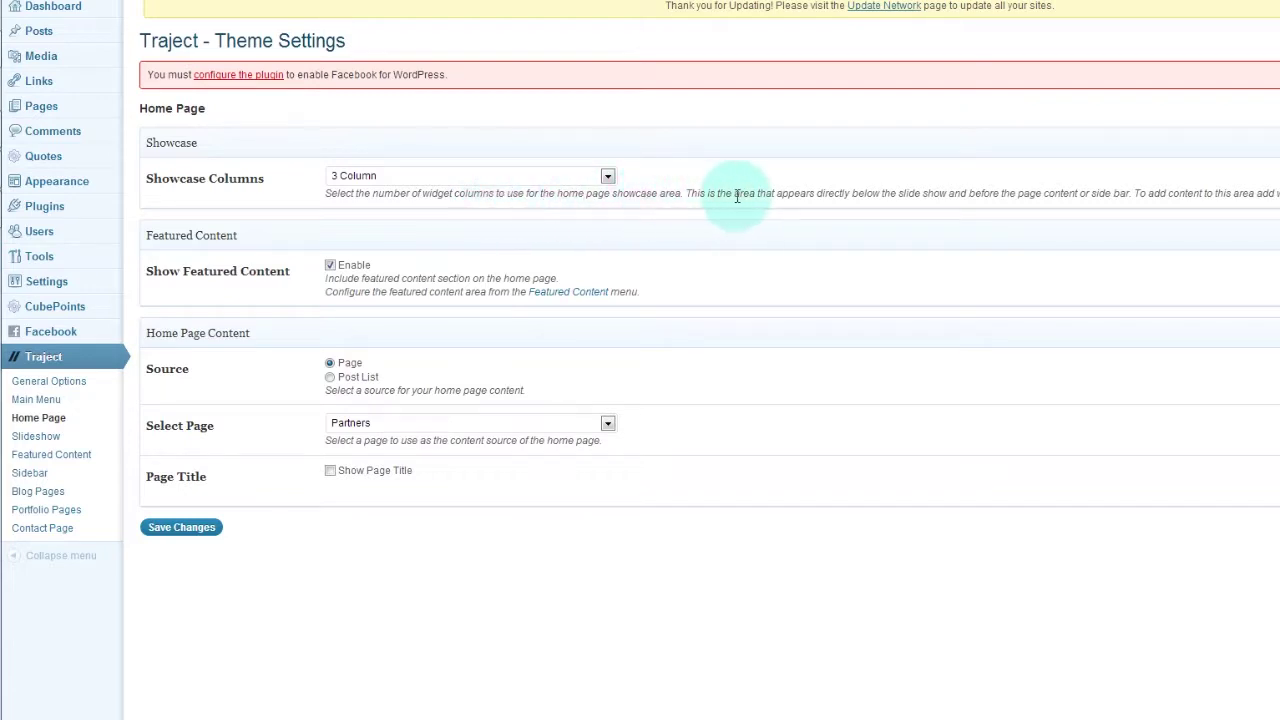
click(606, 177)
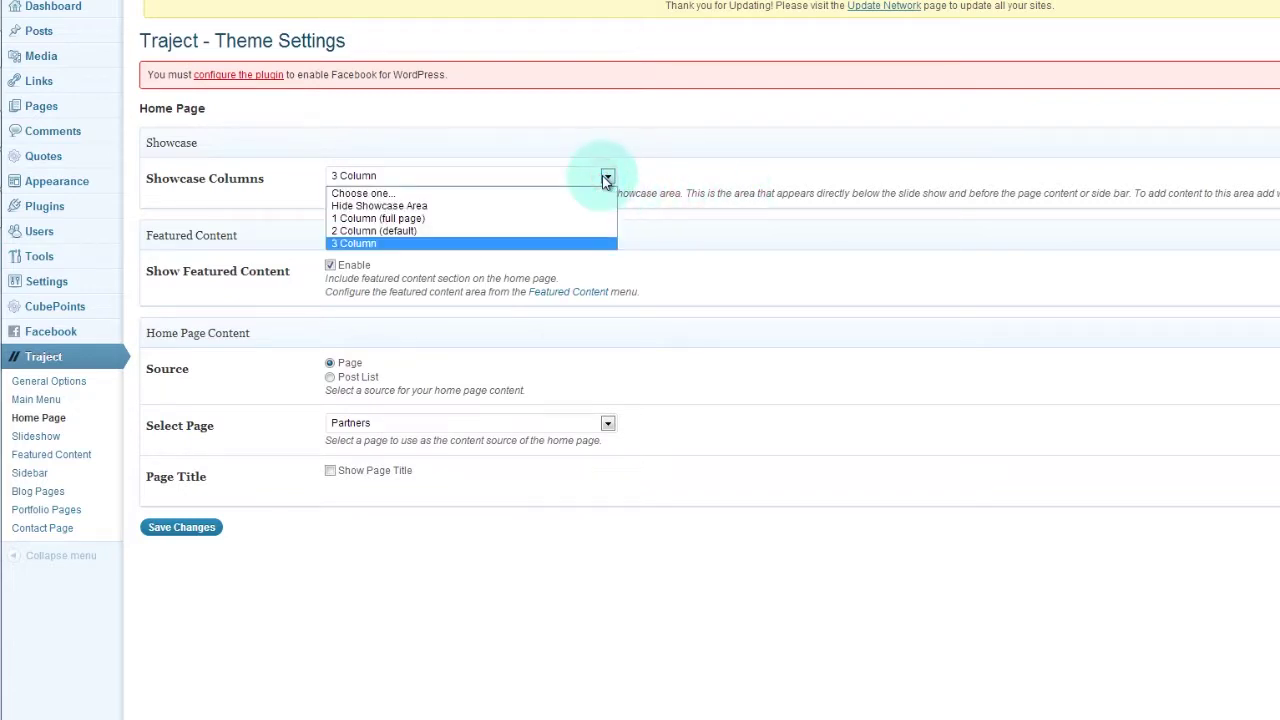
click(606, 178)
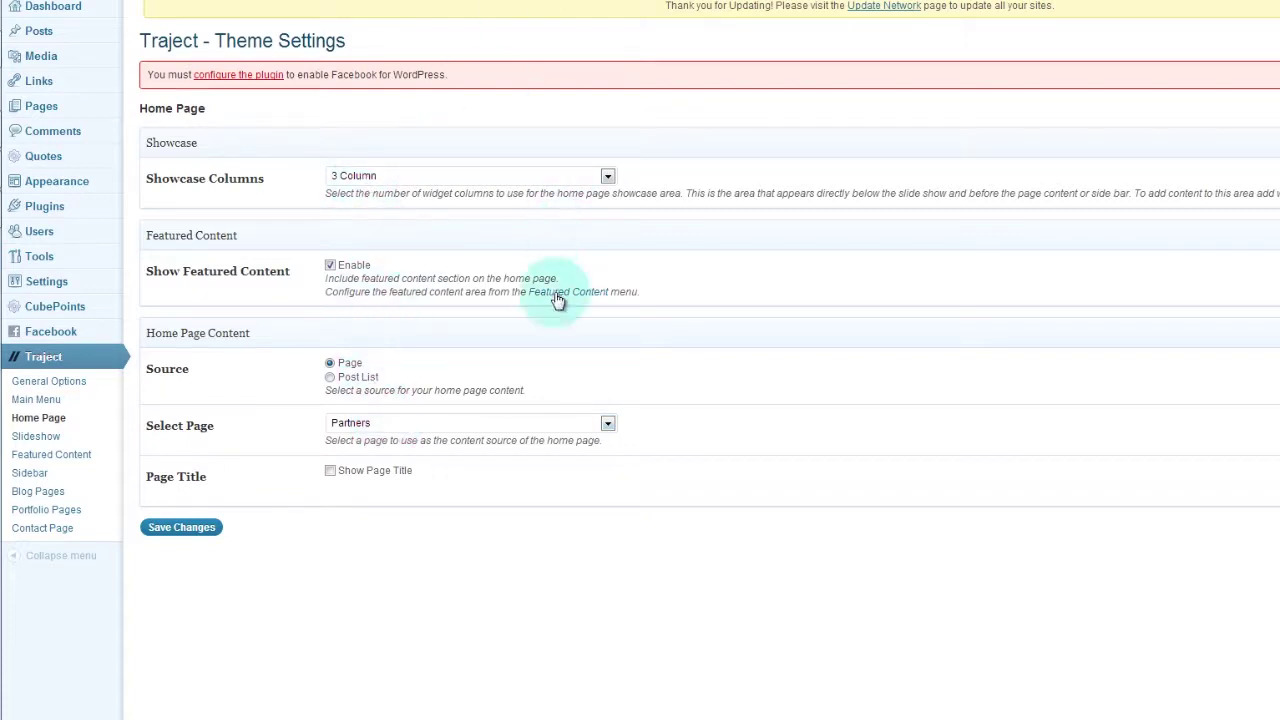
click(435, 3)
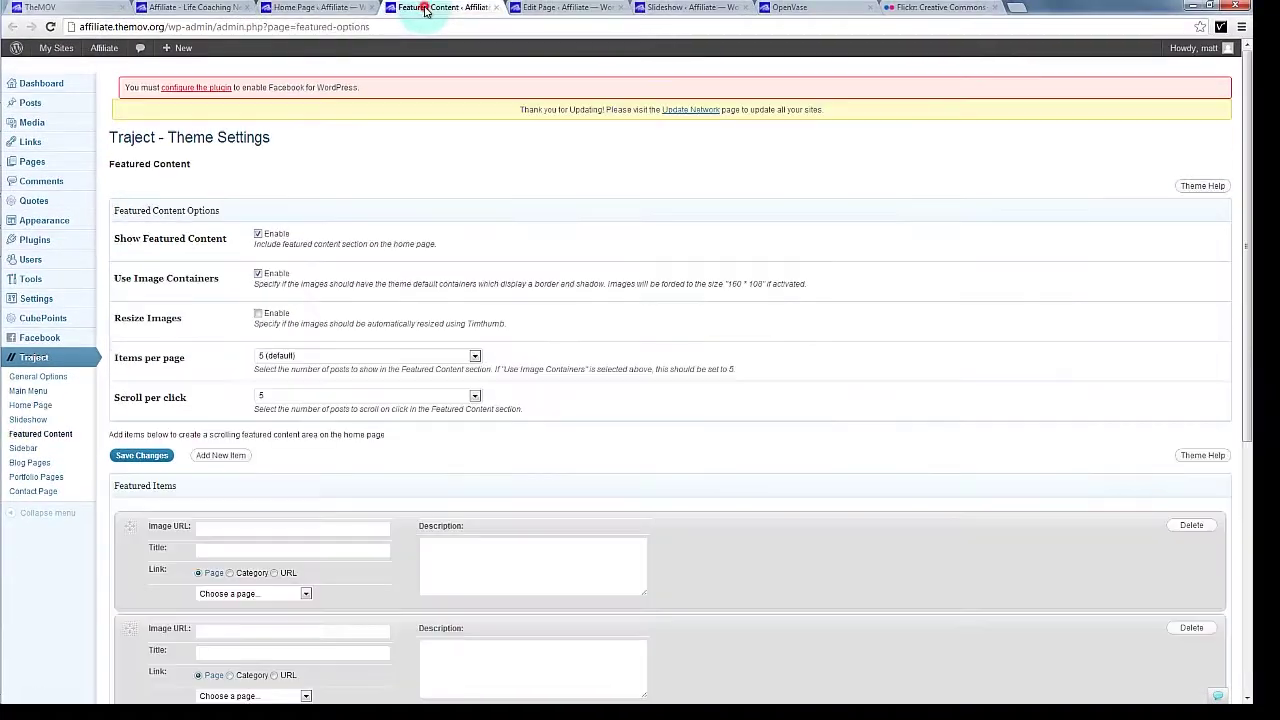
scroll(181, 290, down, 5)
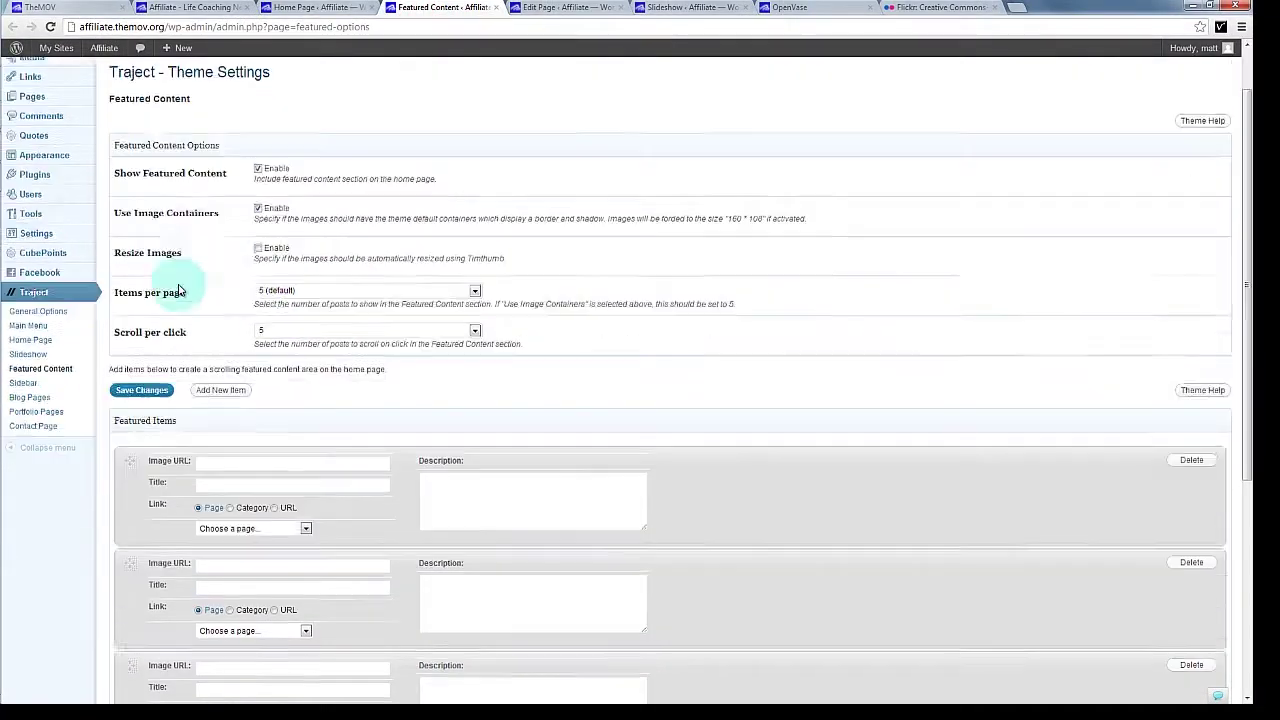
scroll(154, 374, up, 4)
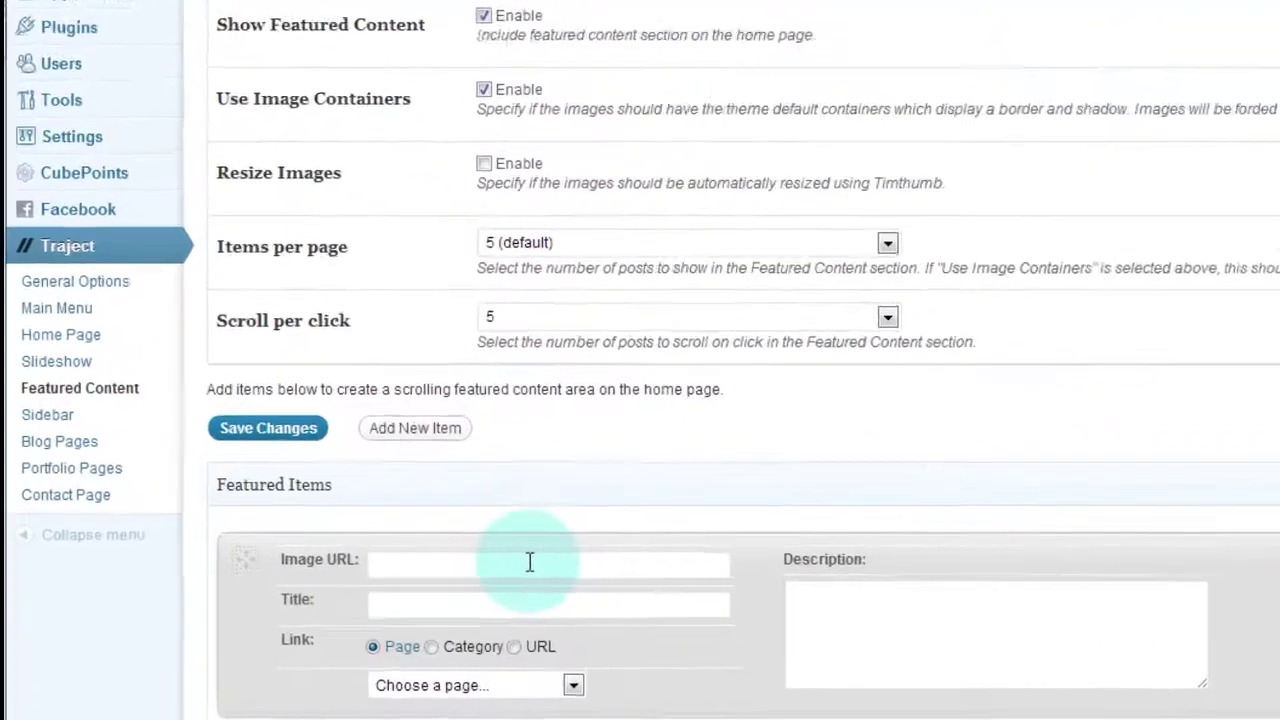
click(281, 528)
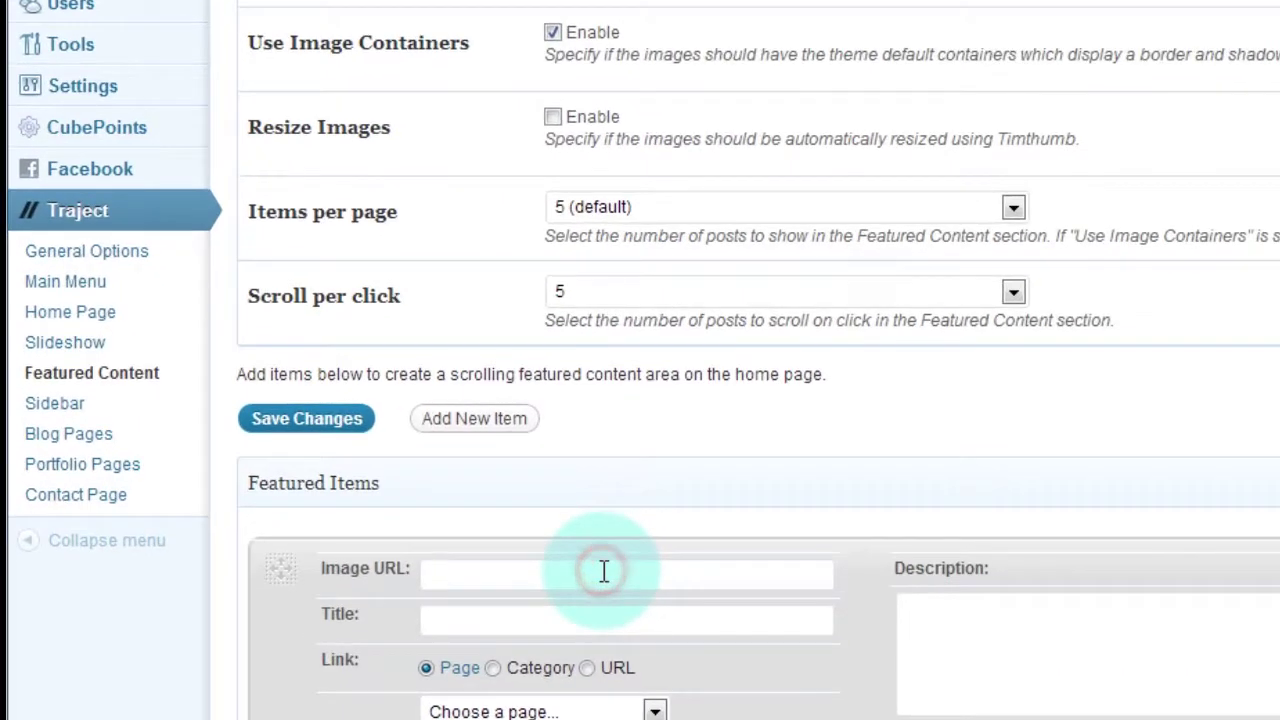
text(http://affiliate.themov.org/files/2012/10/teamwork.jpg)
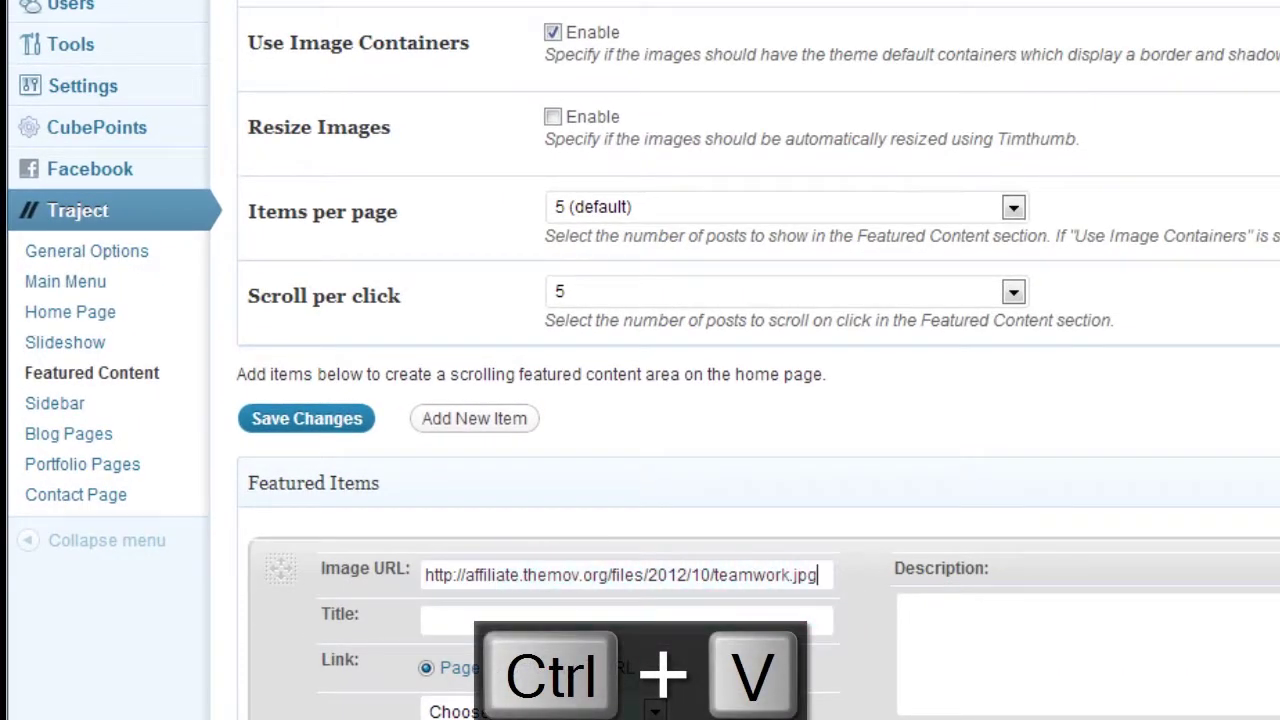
click(470, 711)
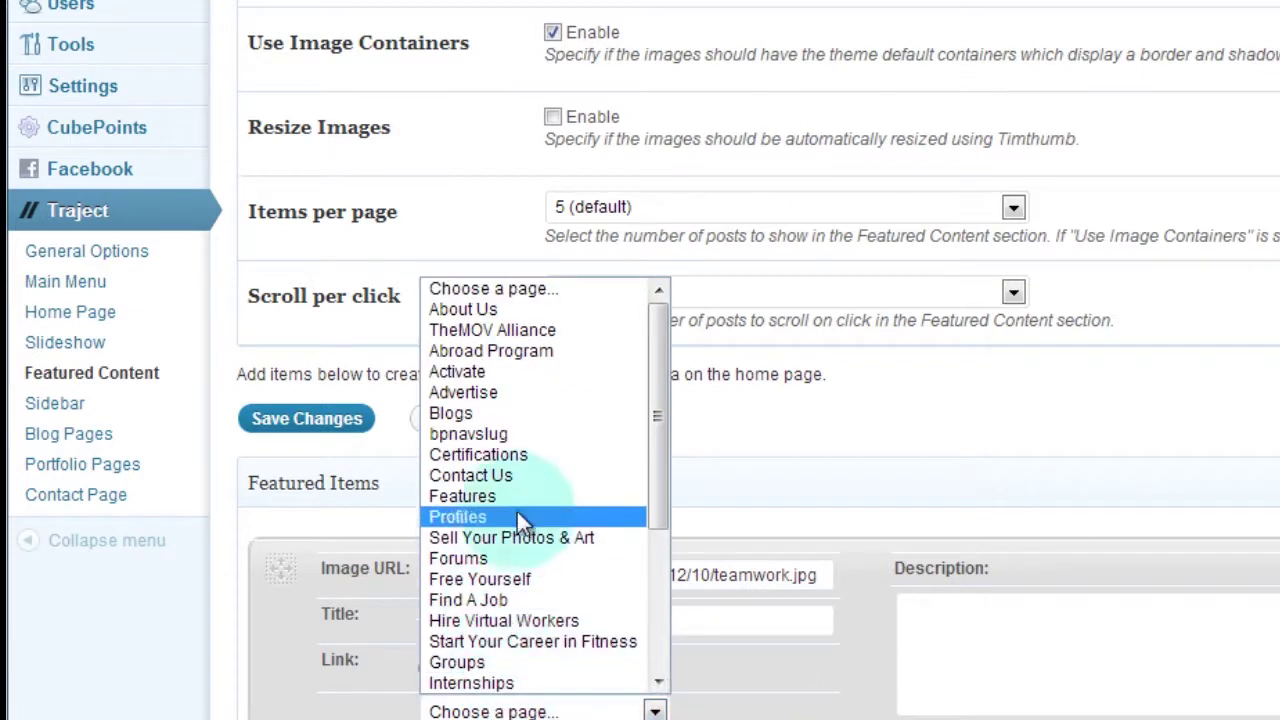
click(517, 415)
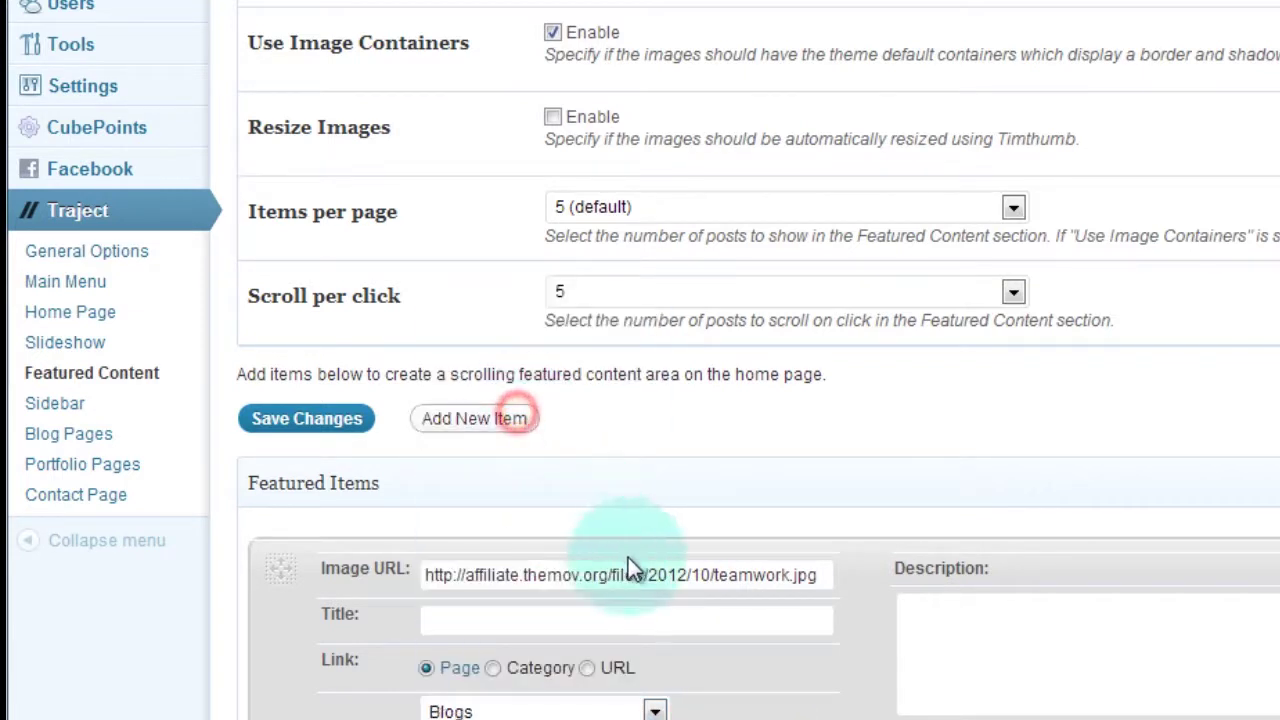
- Title the first featured item Teamwork and save the featured content changes
scroll(740, 666, down, 5)
click(340, 87)
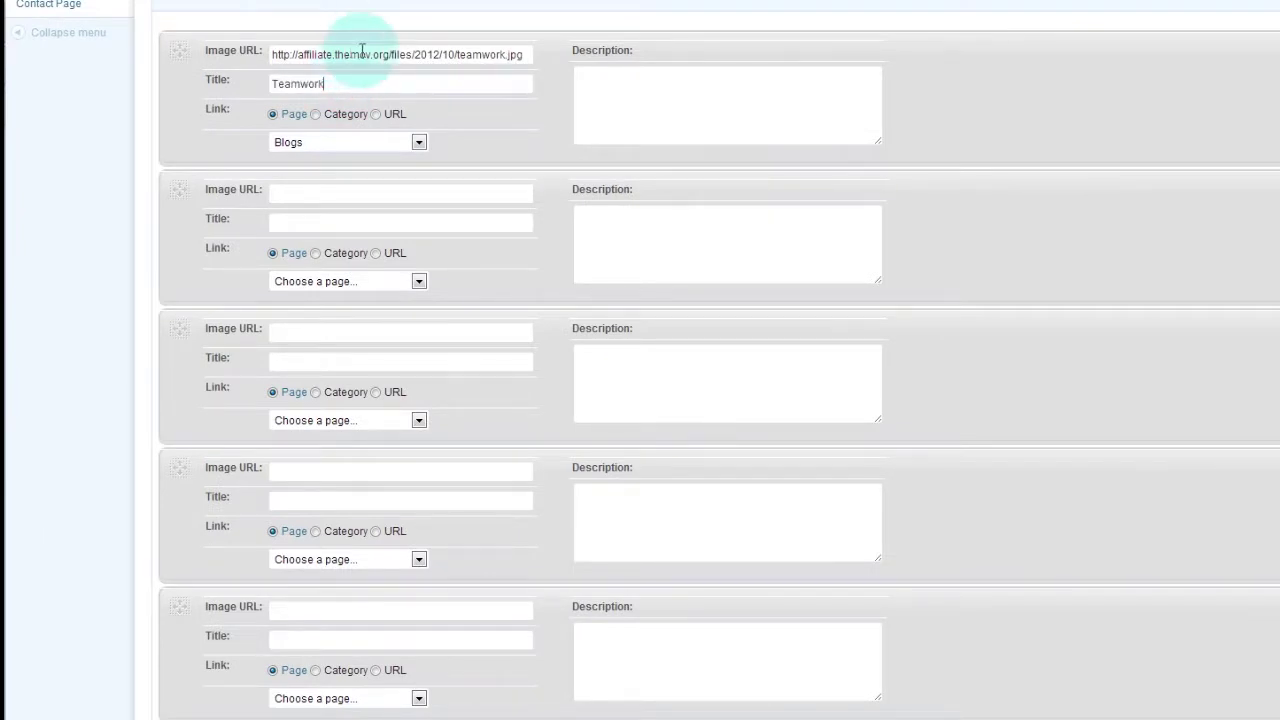
scroll(658, 186, down, 3)
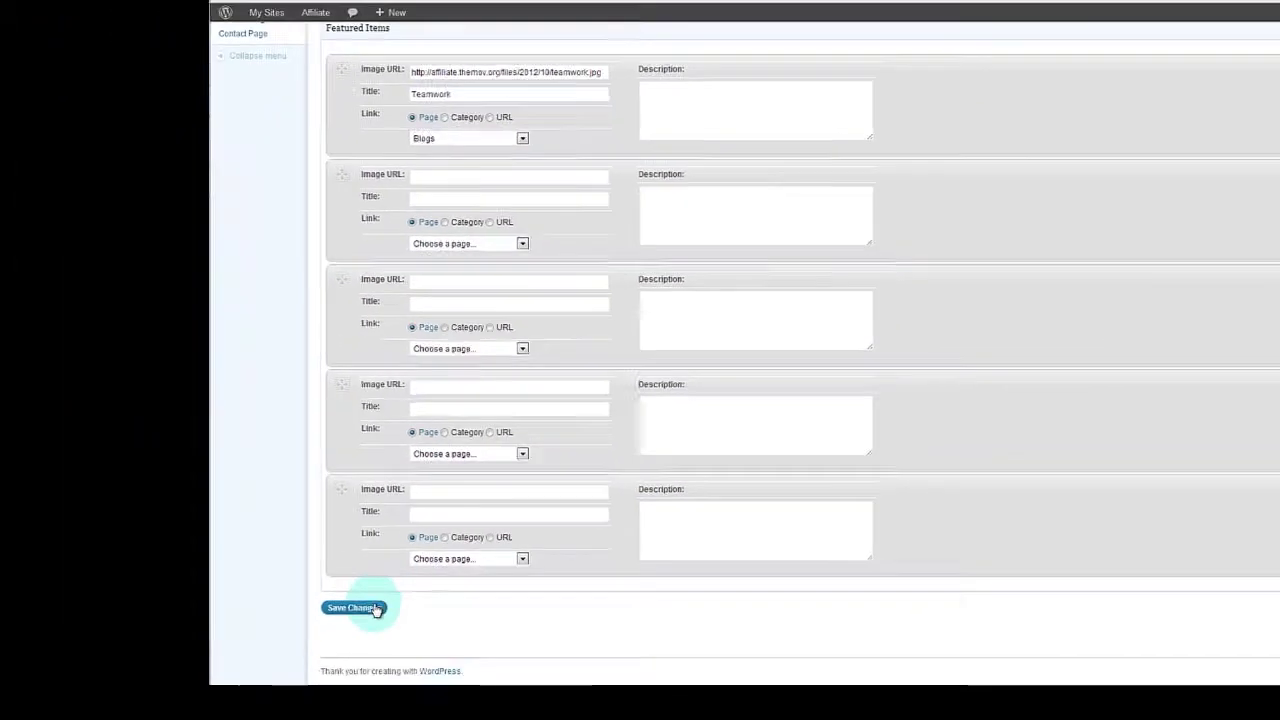
click(226, 634)
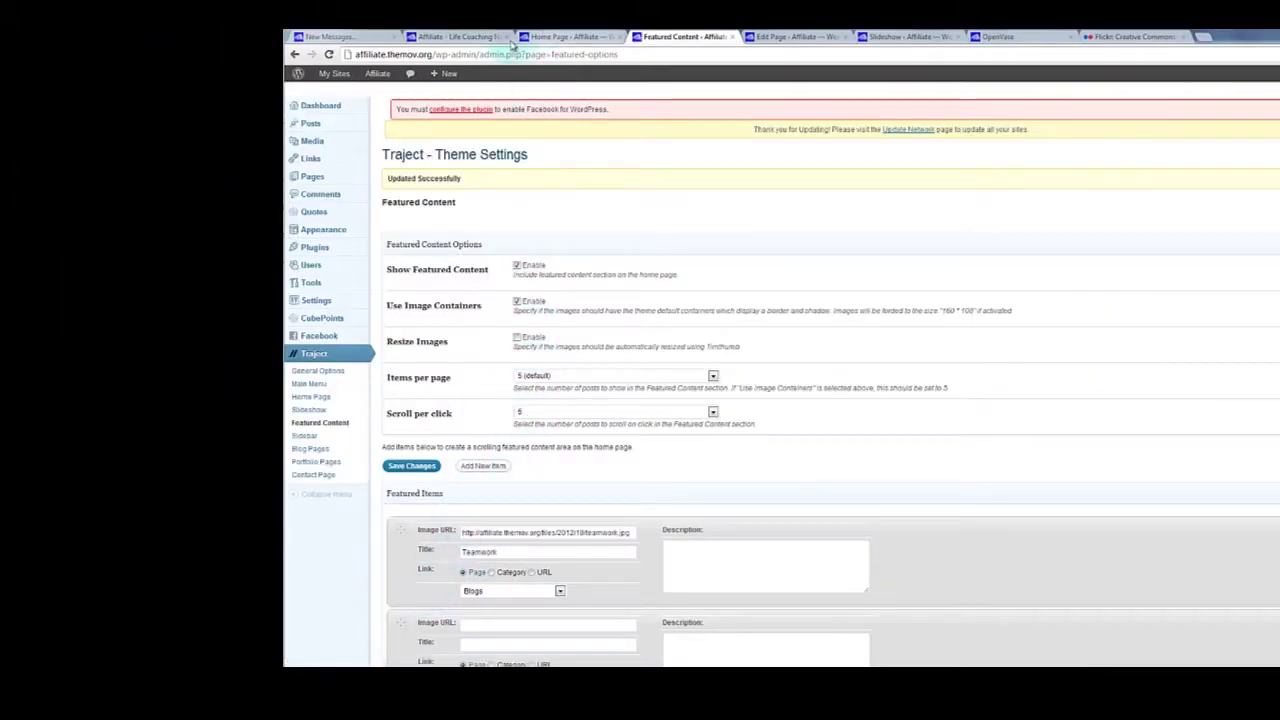
- Reload the public home page to check its featured content area
click(455, 37)
key(ctrl+r)
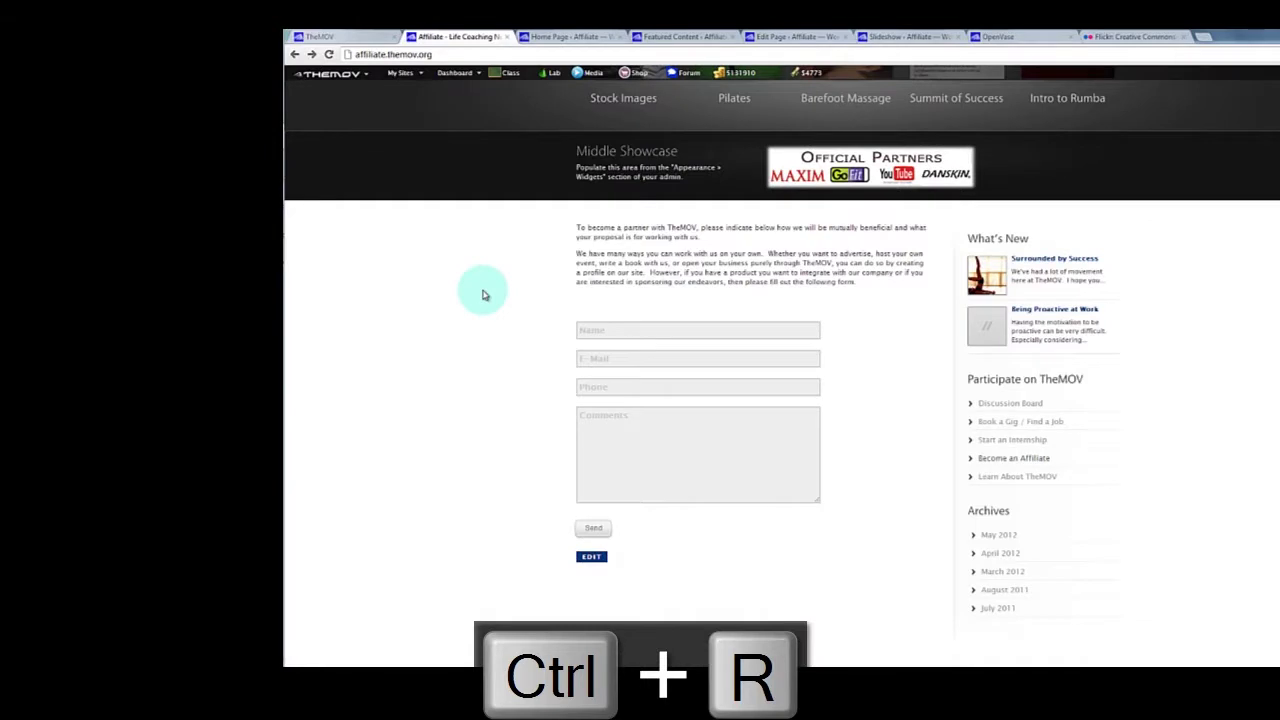
key(ctrl+r)
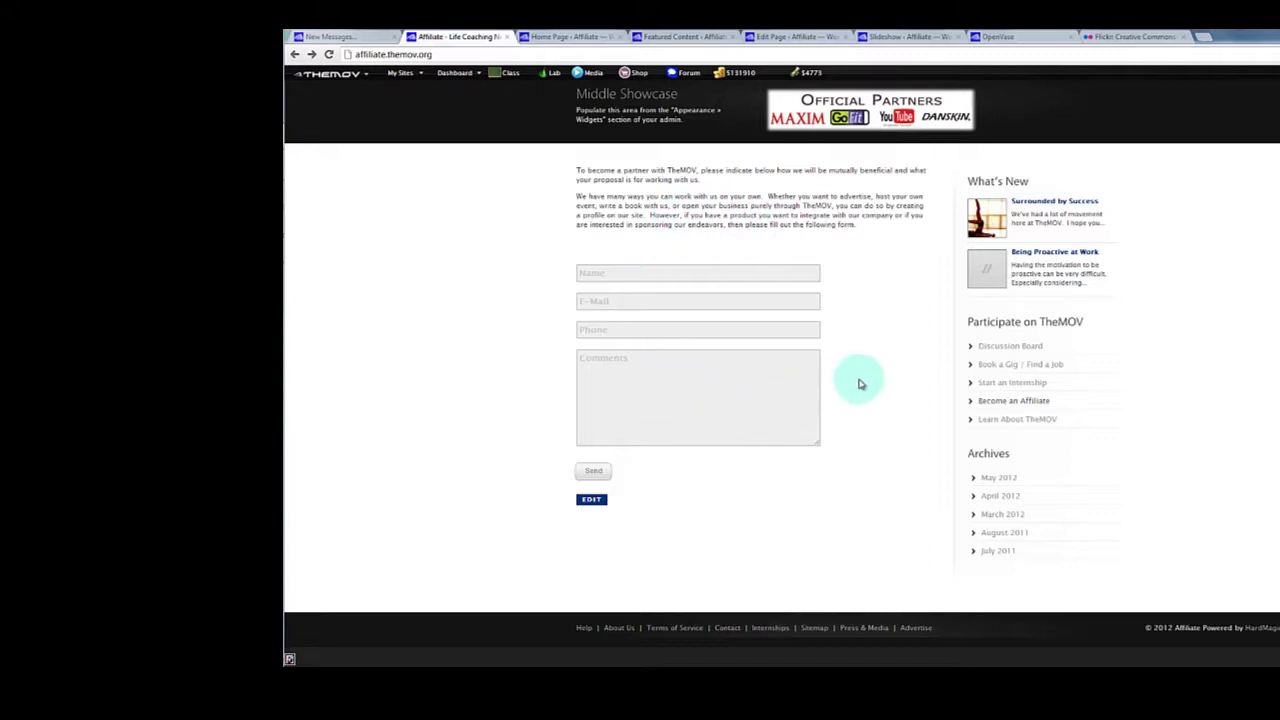
- Review the theme's Home Page settings and examine the slideshow, featured items, showcase and page content on the public home page
click(690, 38)
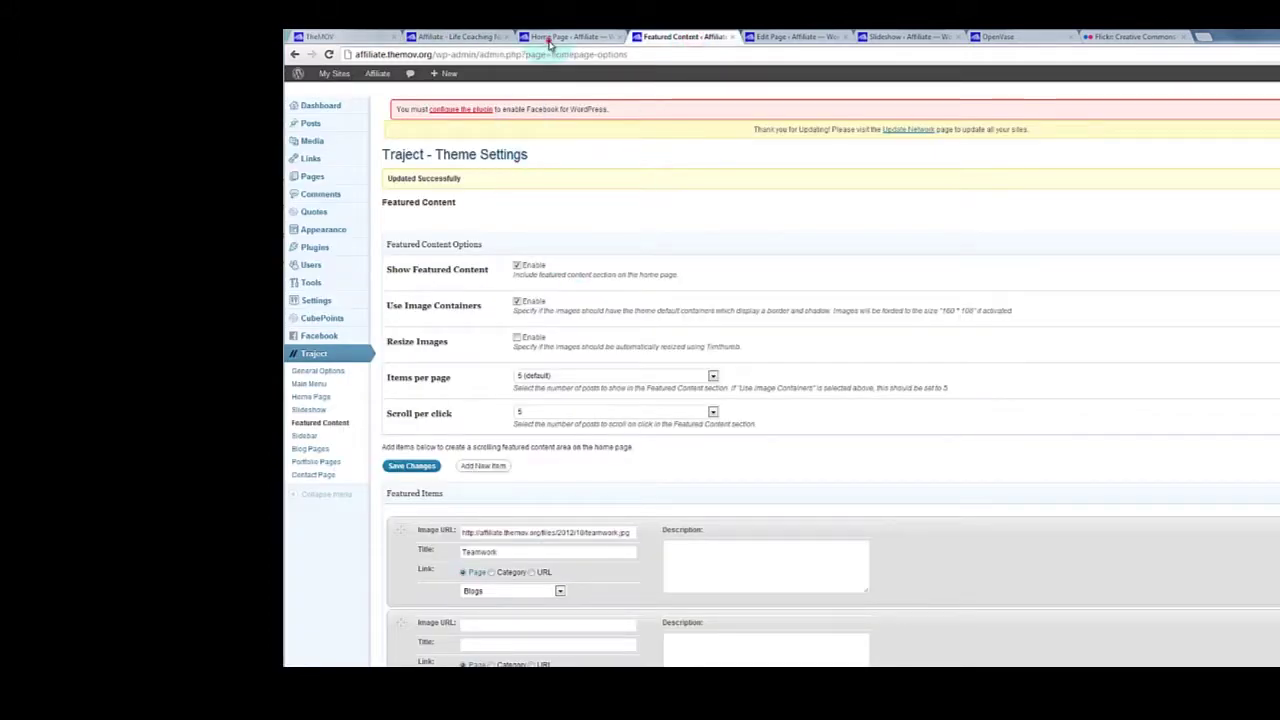
click(548, 40)
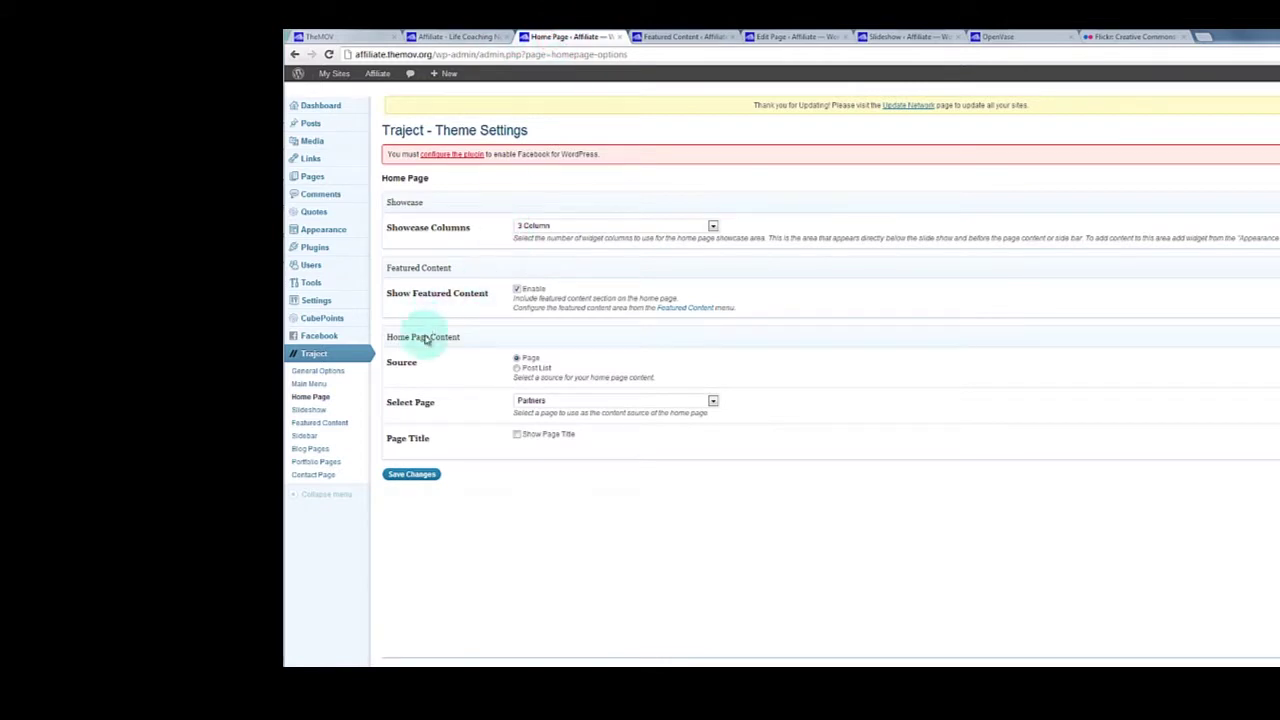
click(460, 38)
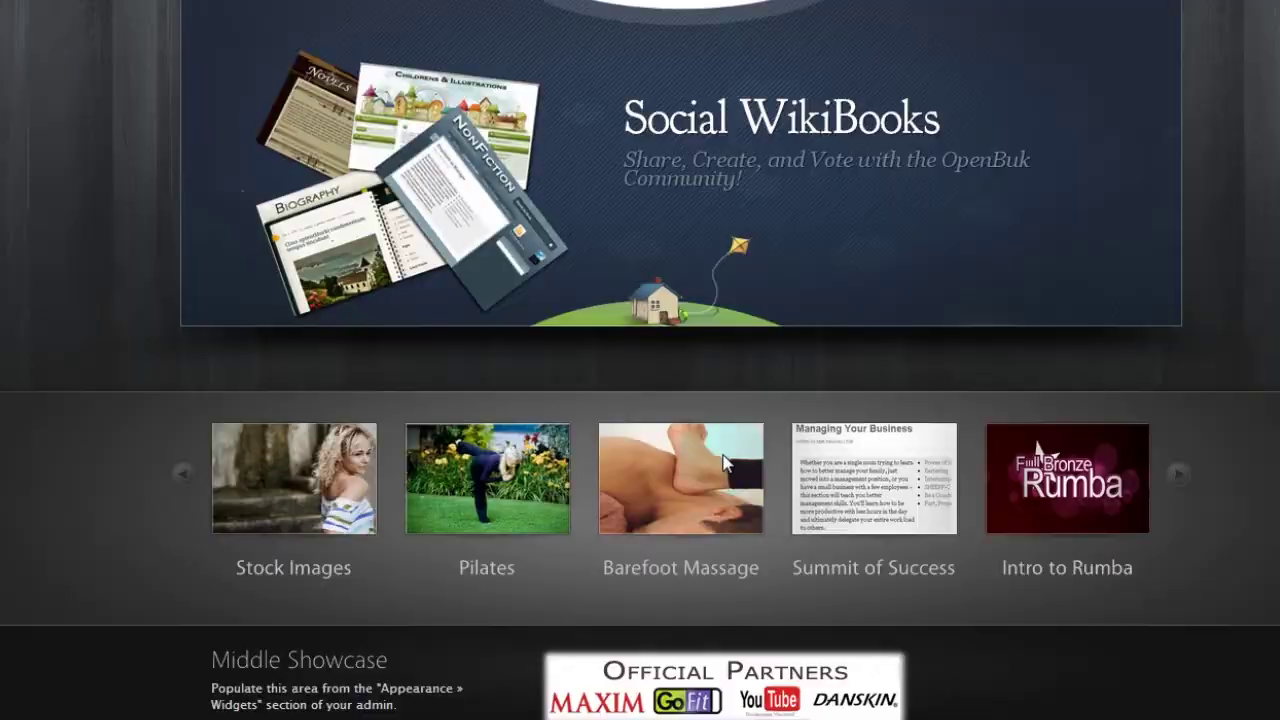
scroll(724, 462, up, 1)
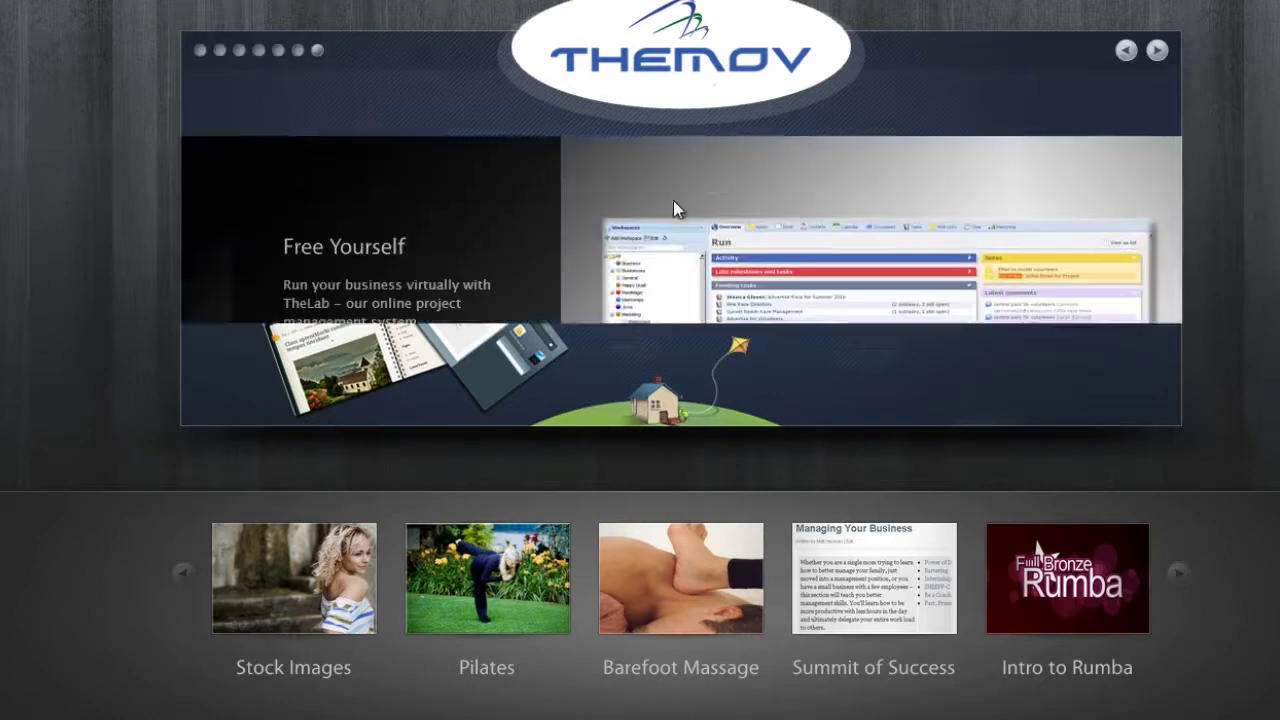
scroll(8, 548, down, 6)
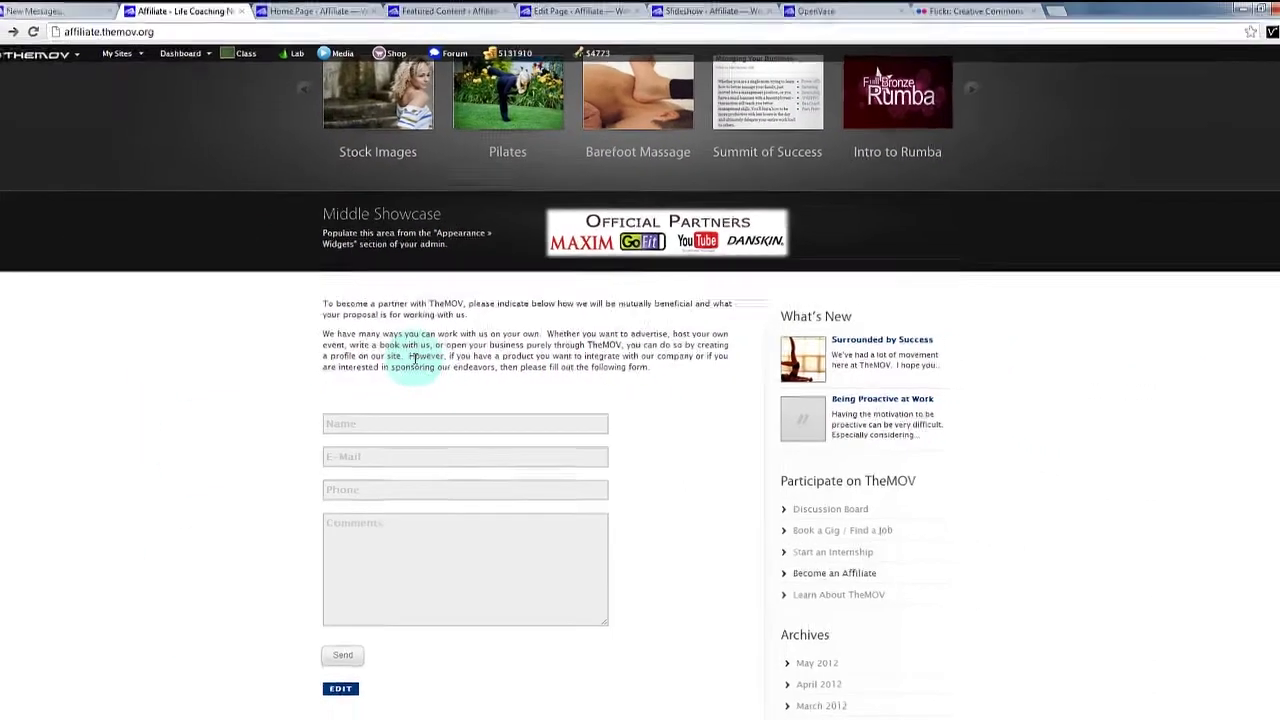
- Examine the pages available as the home page content source in the theme's Home Page settings
click(312, 11)
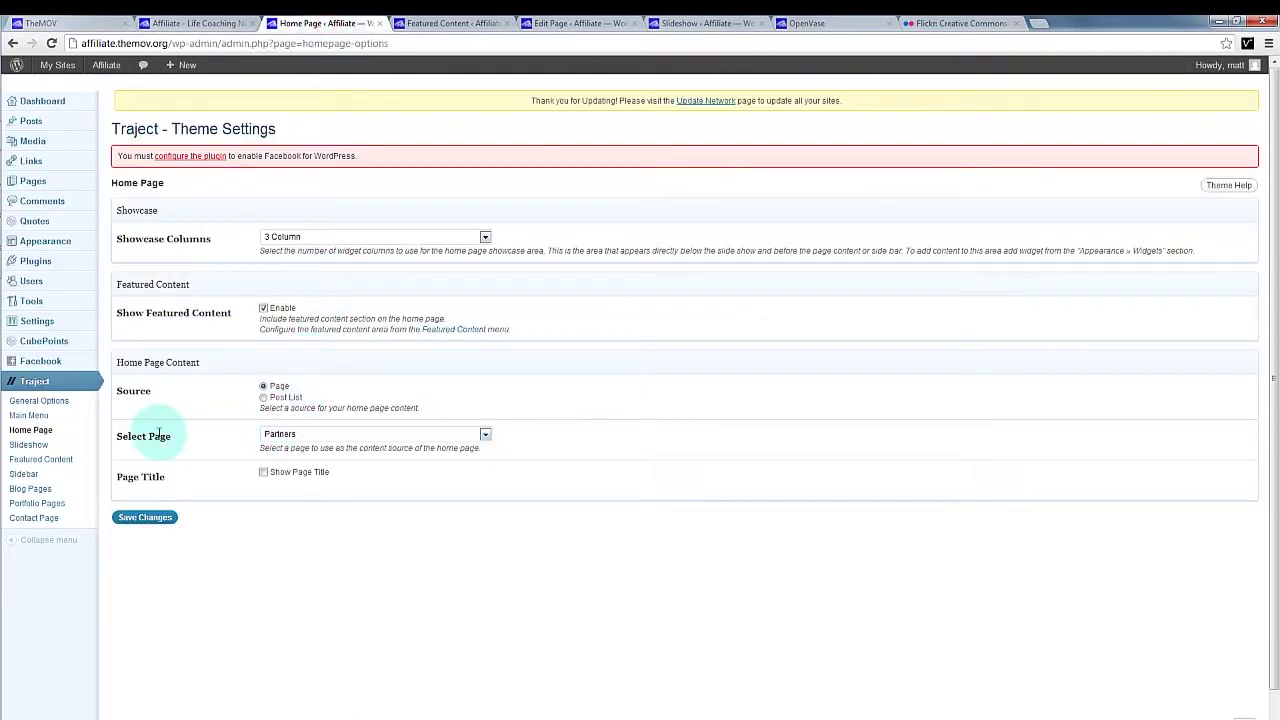
click(315, 437)
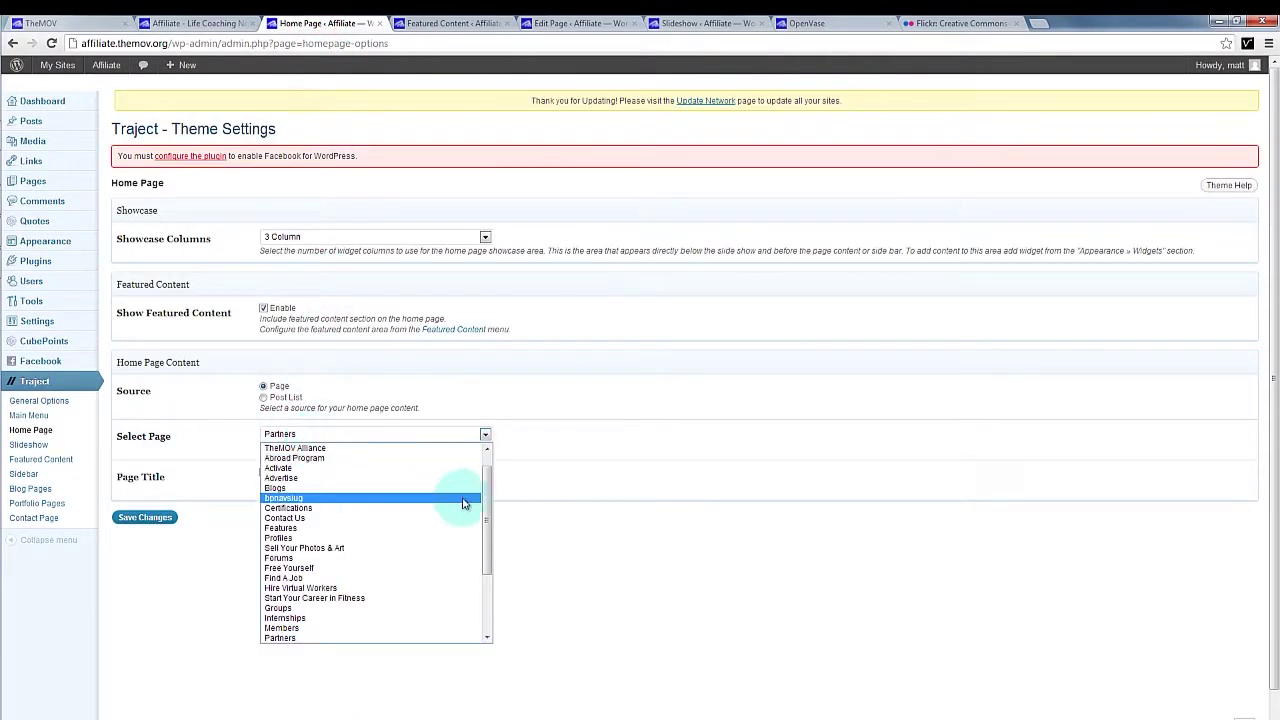
scroll(489, 512, up, 1)
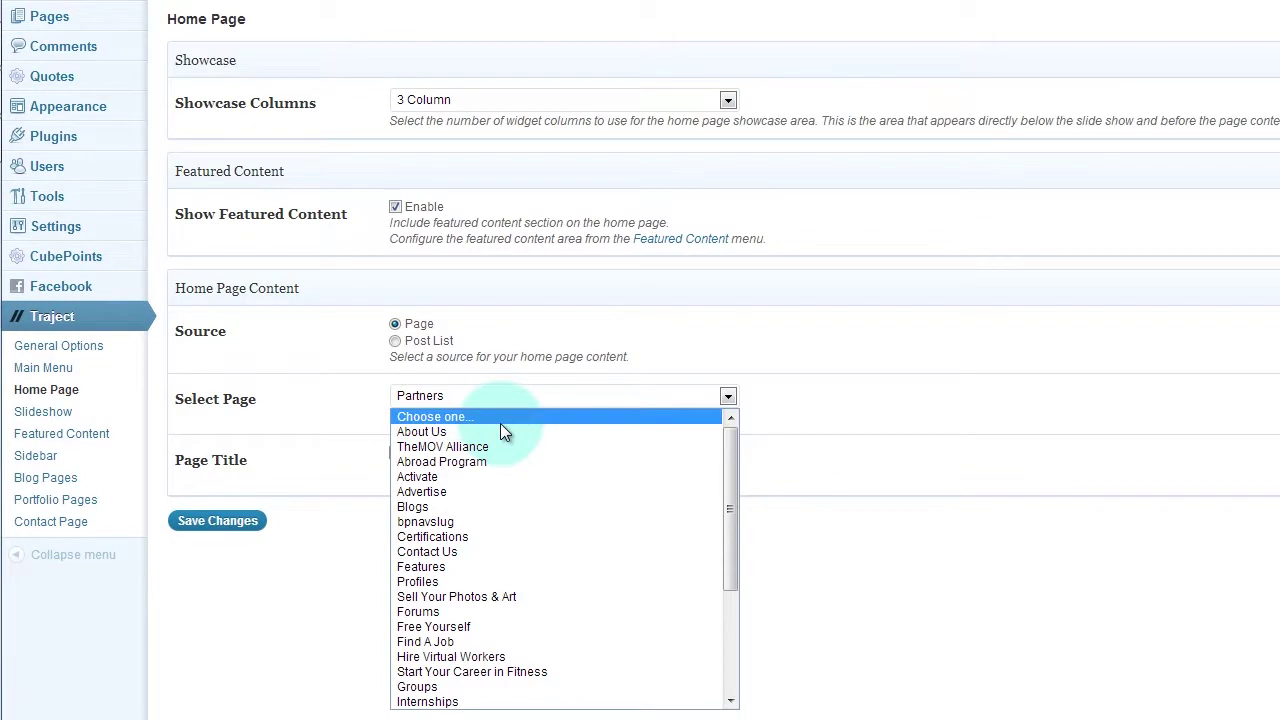
drag(687, 474, 731, 614)
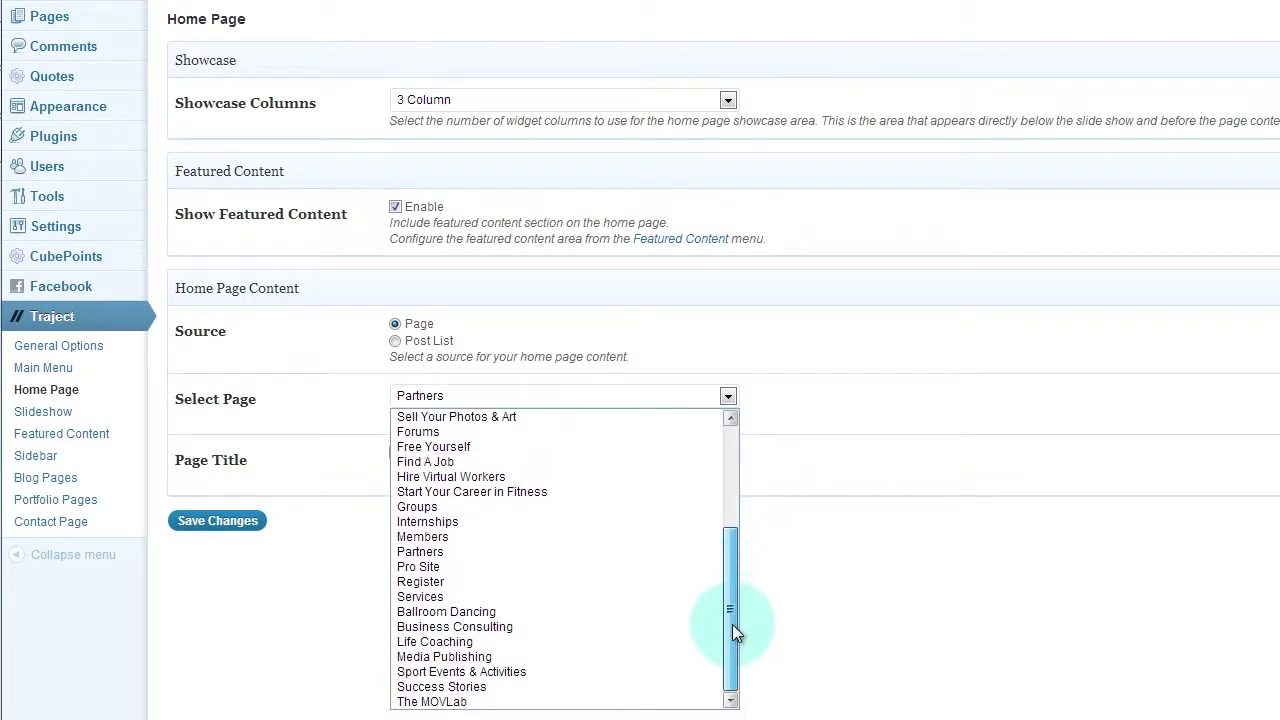
drag(731, 543, 728, 452)
click(758, 427)
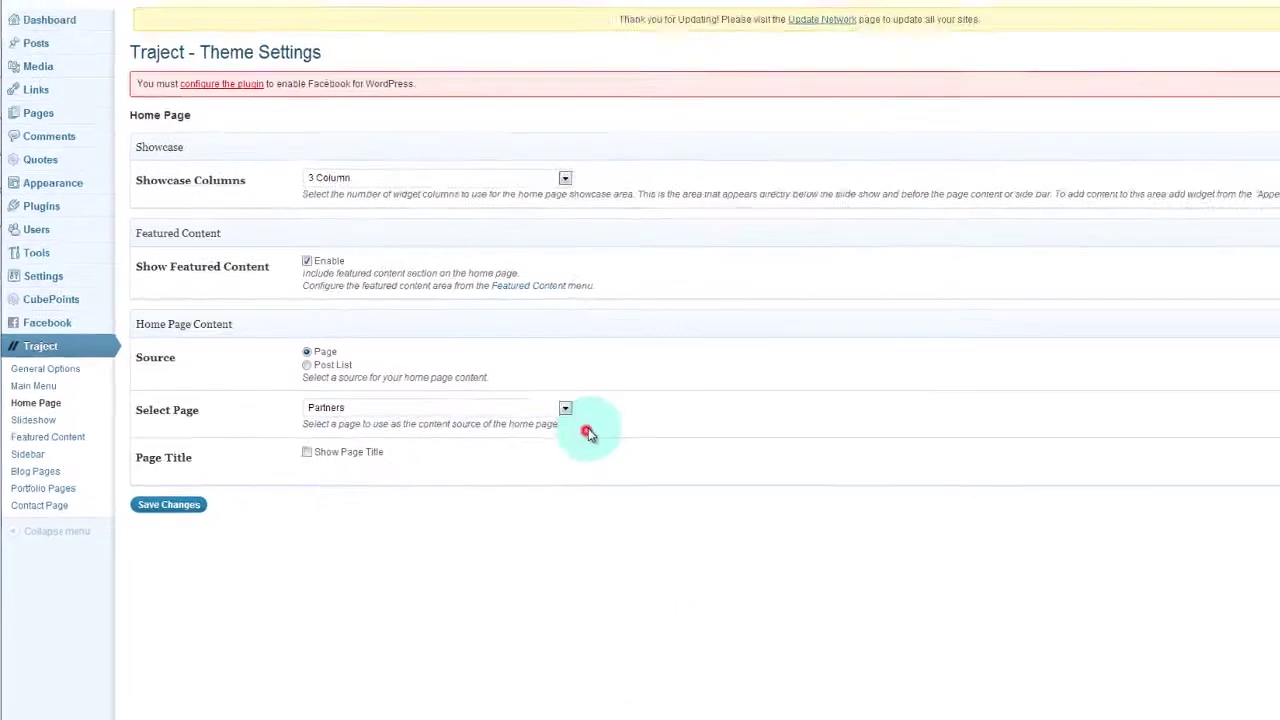
- Create and publish a new page titled Home with the body text "Home Content"
click(169, 504)
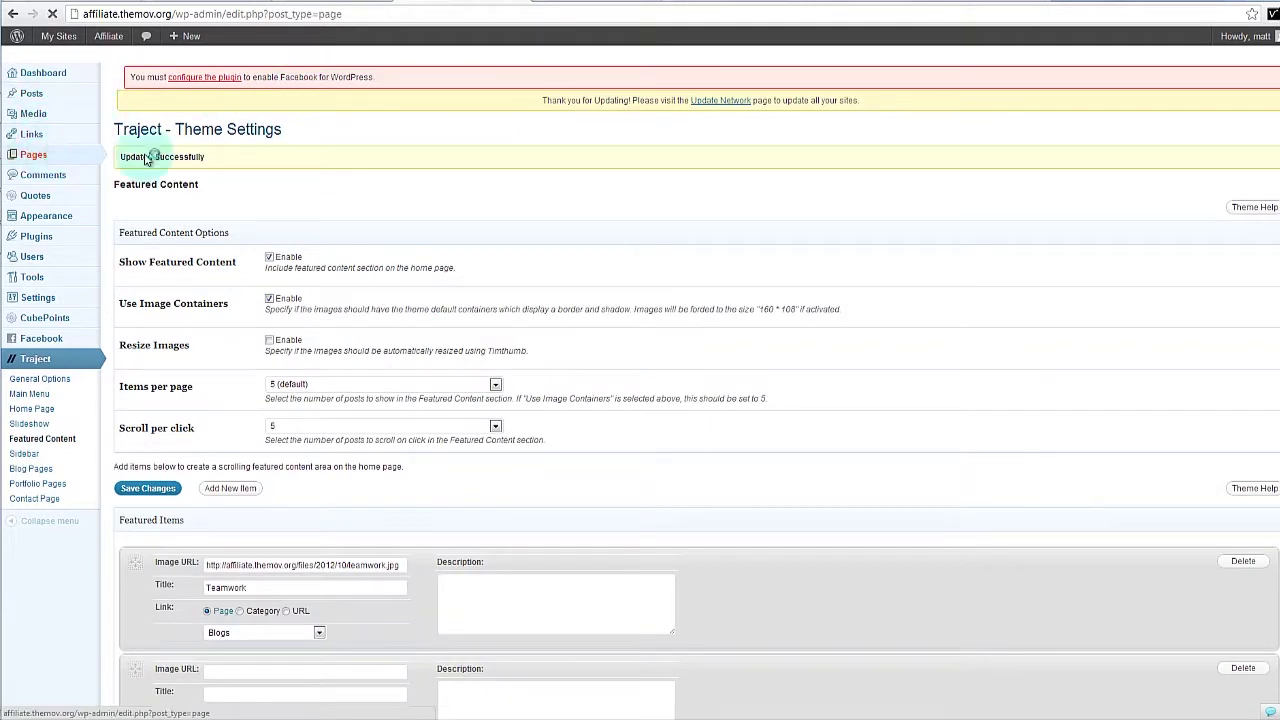
click(215, 102)
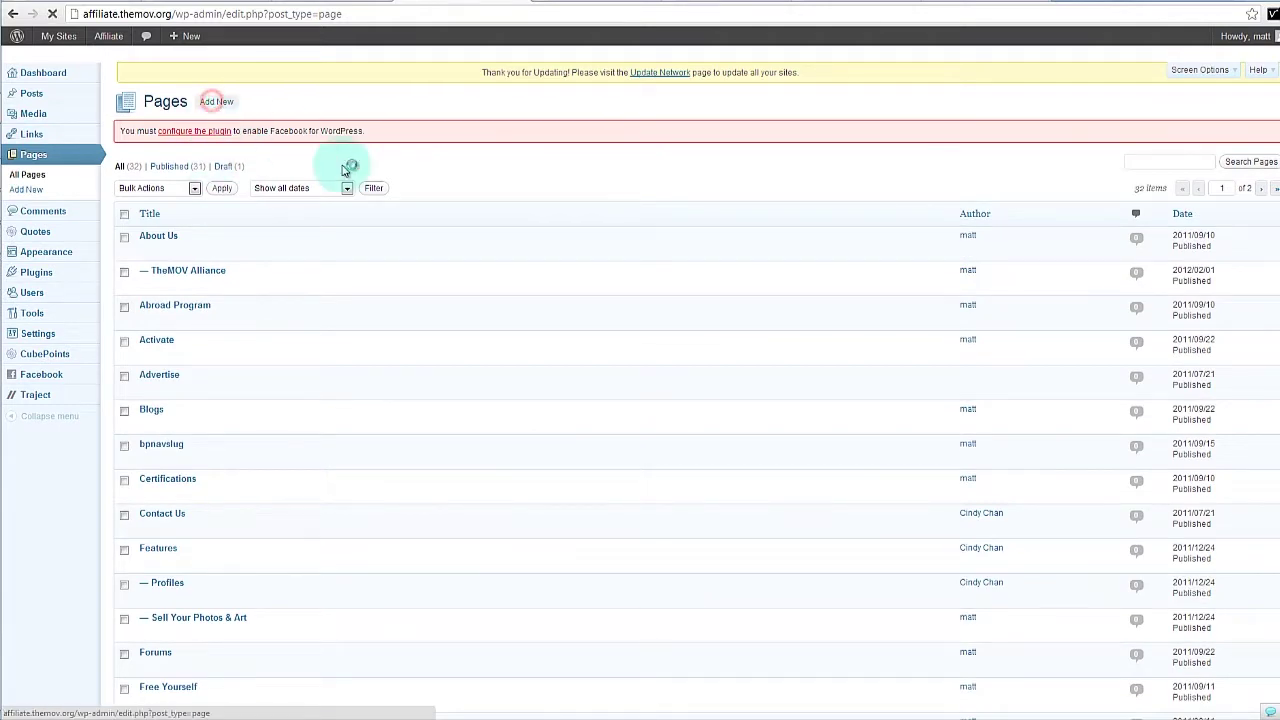
click(396, 180)
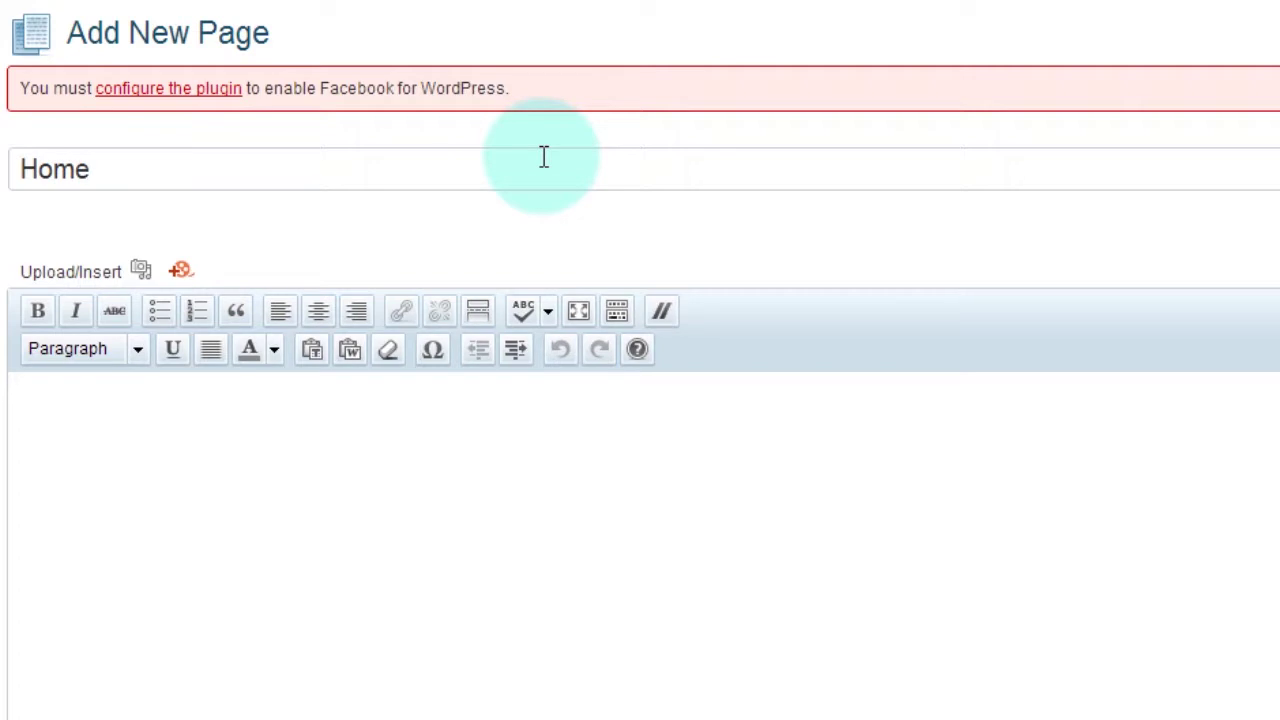
click(707, 445)
text(Home Content)
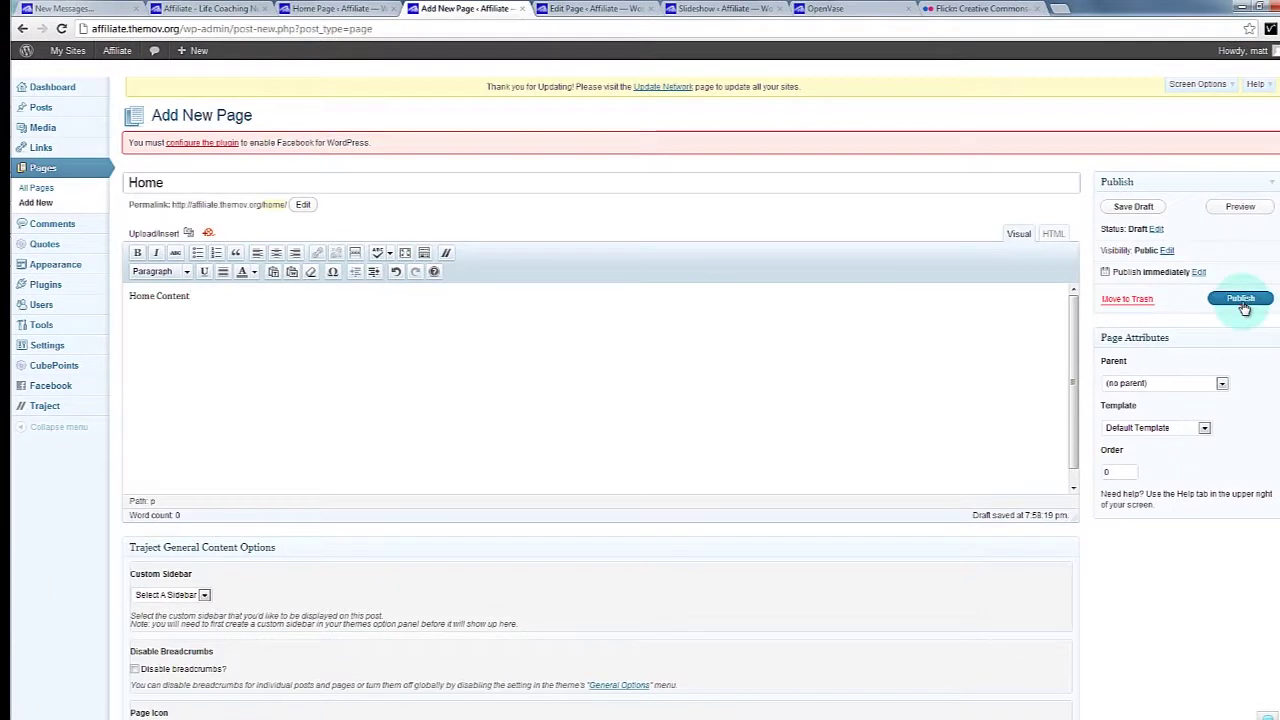
click(1241, 301)
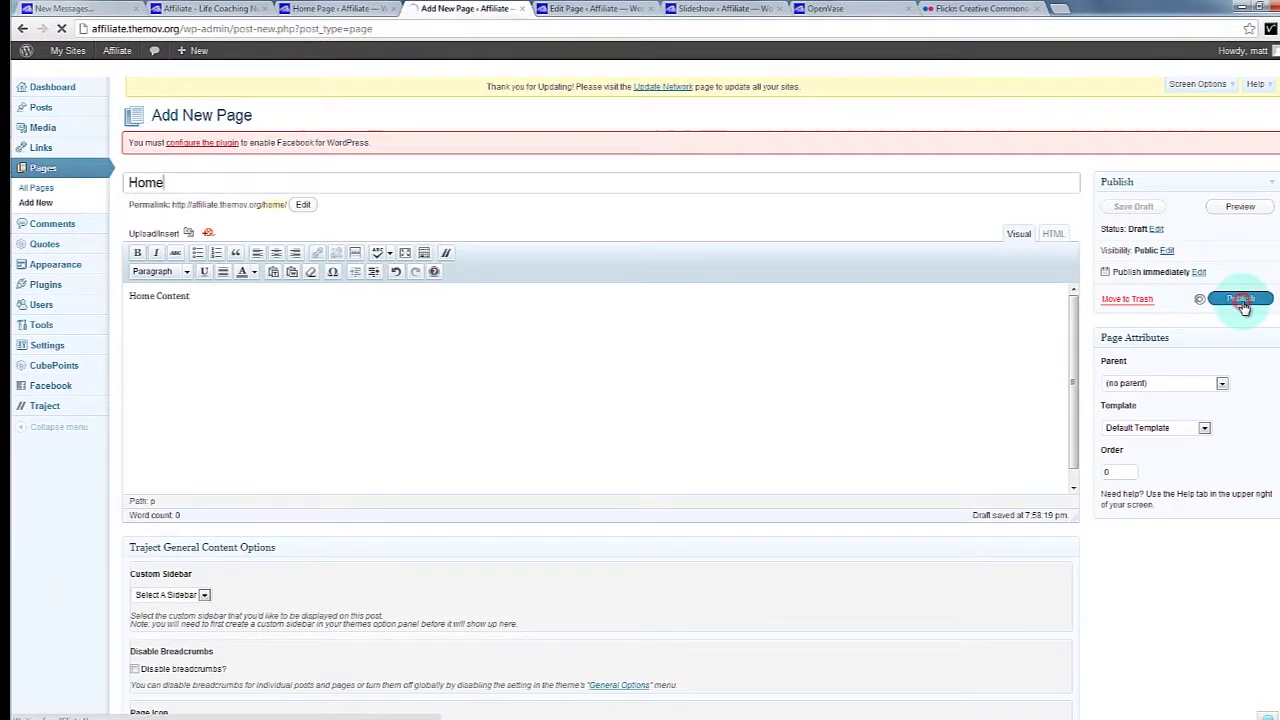
- Return to the theme's Home Page settings and reload them to refresh the list of selectable pages
click(357, 12)
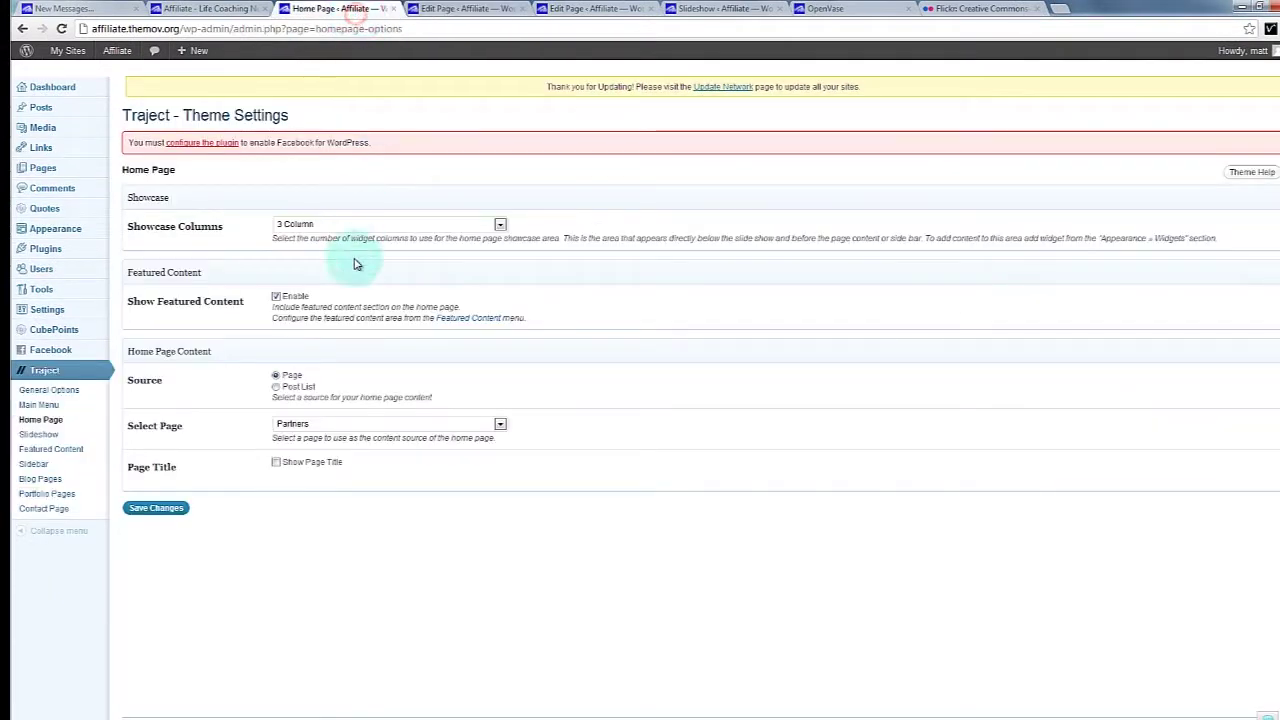
click(372, 421)
click(375, 424)
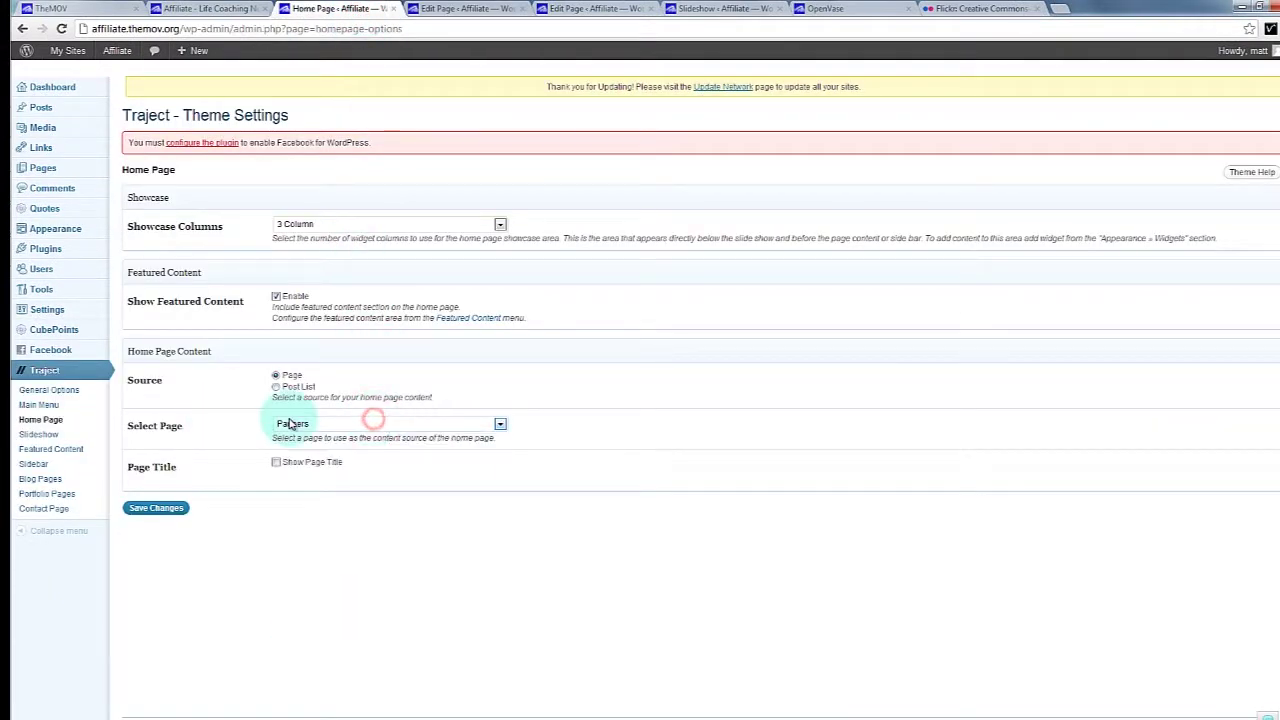
click(230, 29)
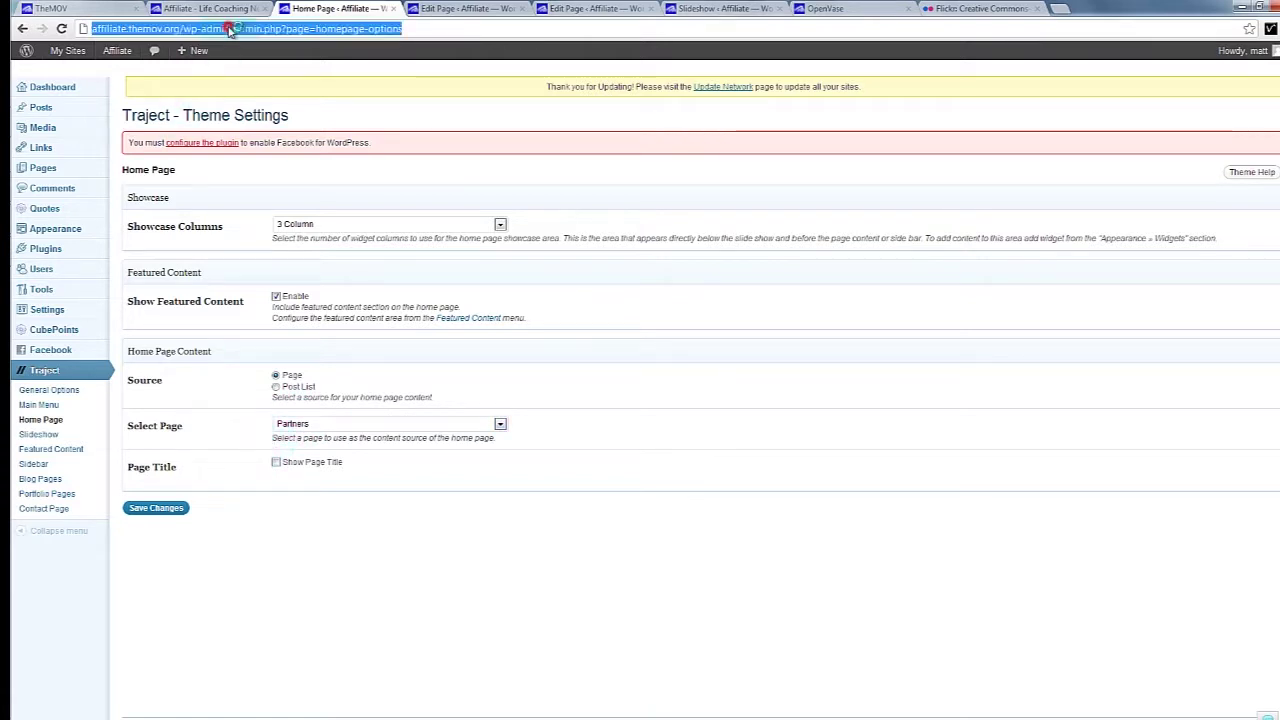
key(Return)
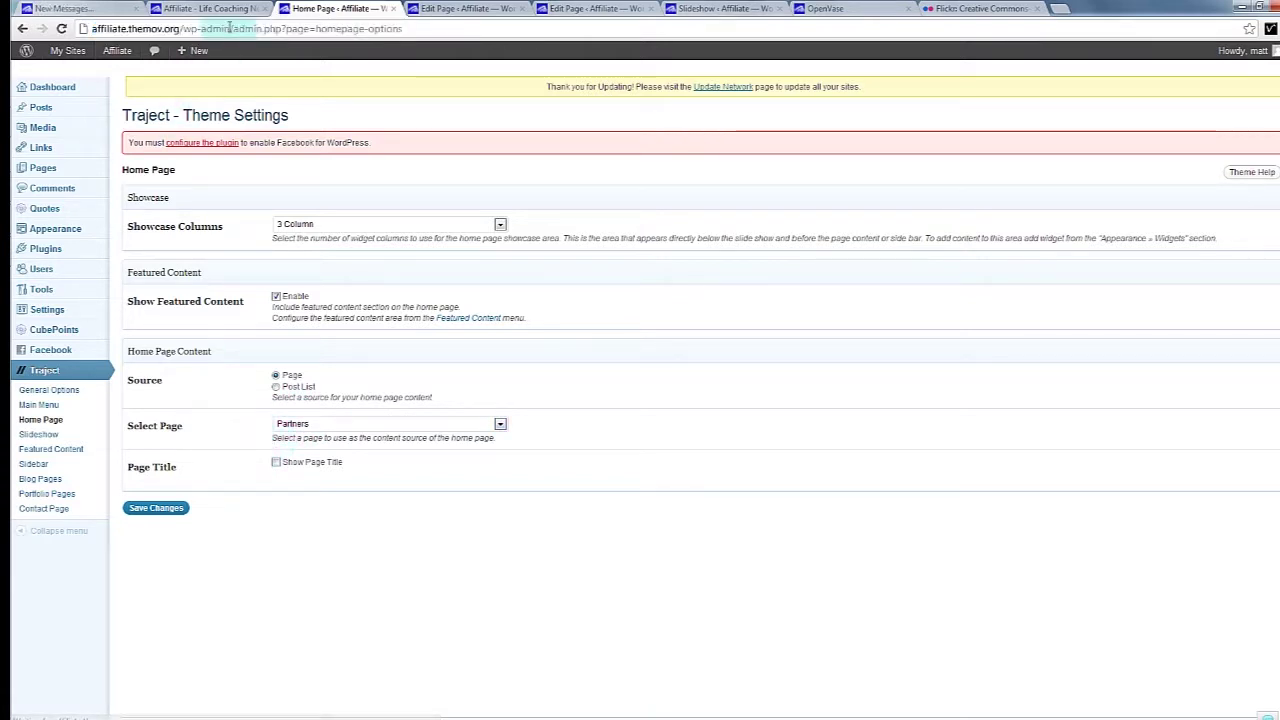
- Choose the Home page as the source of the home page content
click(326, 424)
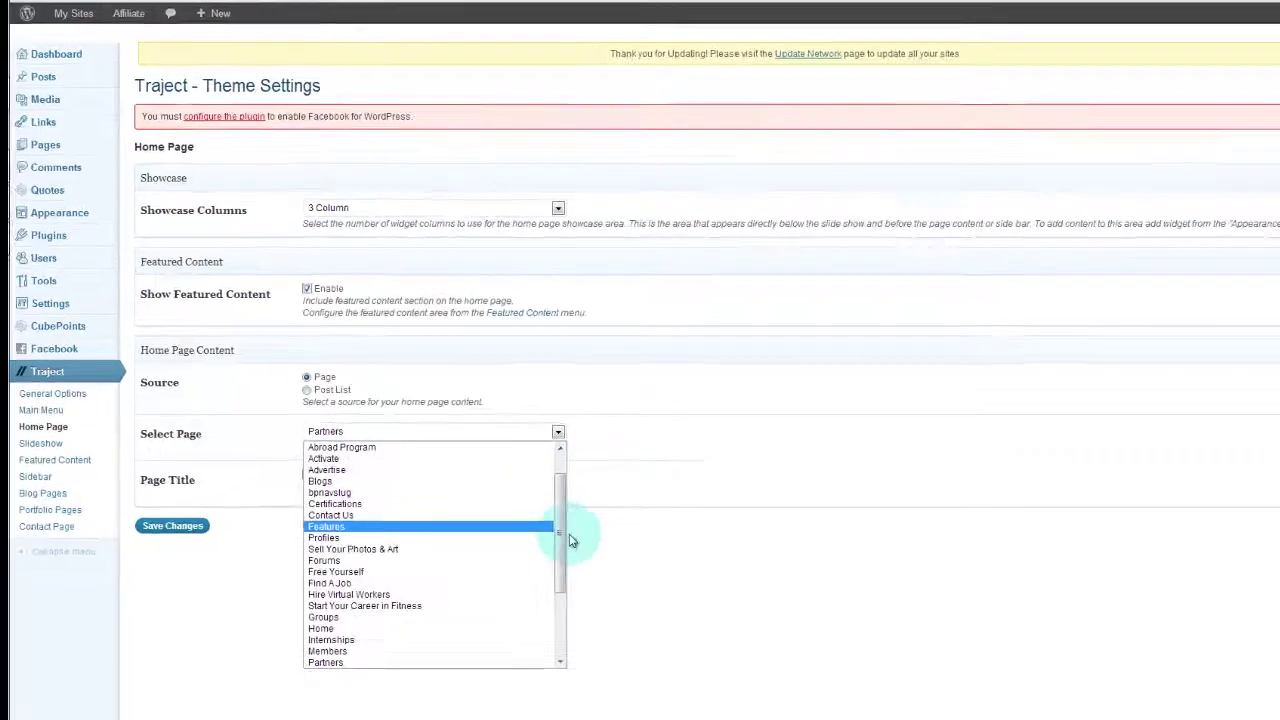
click(572, 541)
click(558, 431)
drag(559, 494, 563, 468)
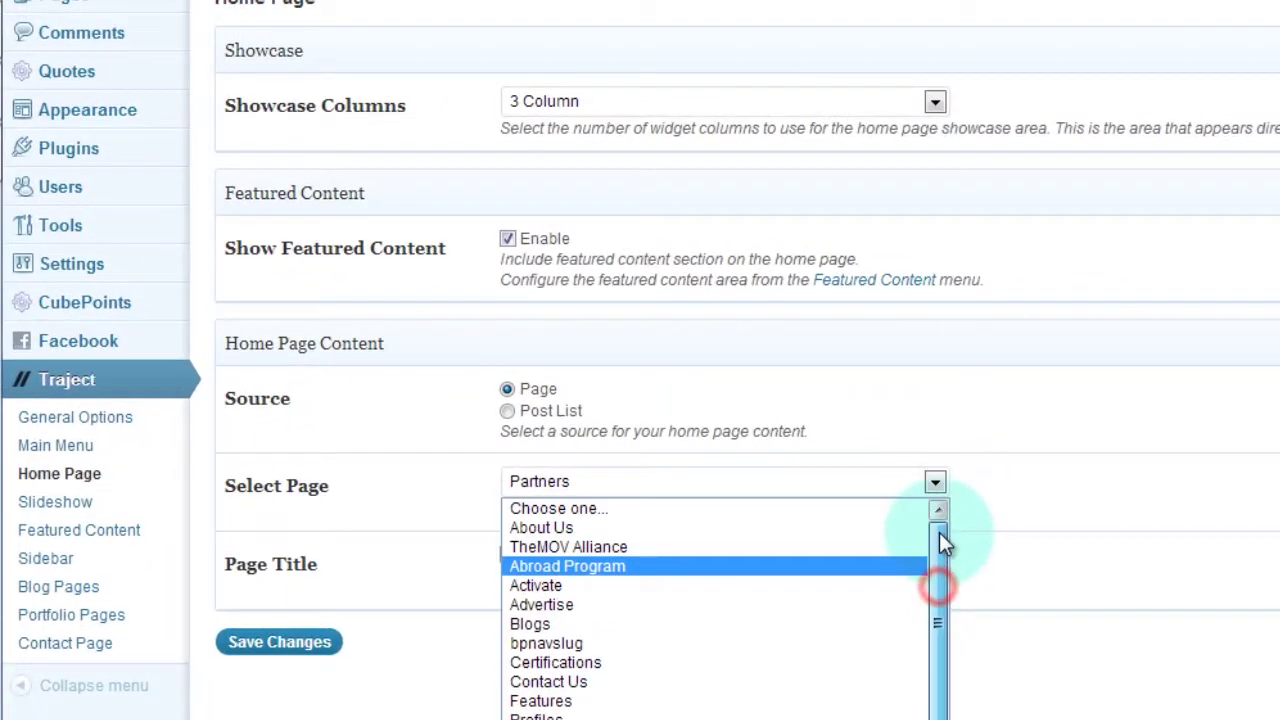
drag(939, 533, 960, 716)
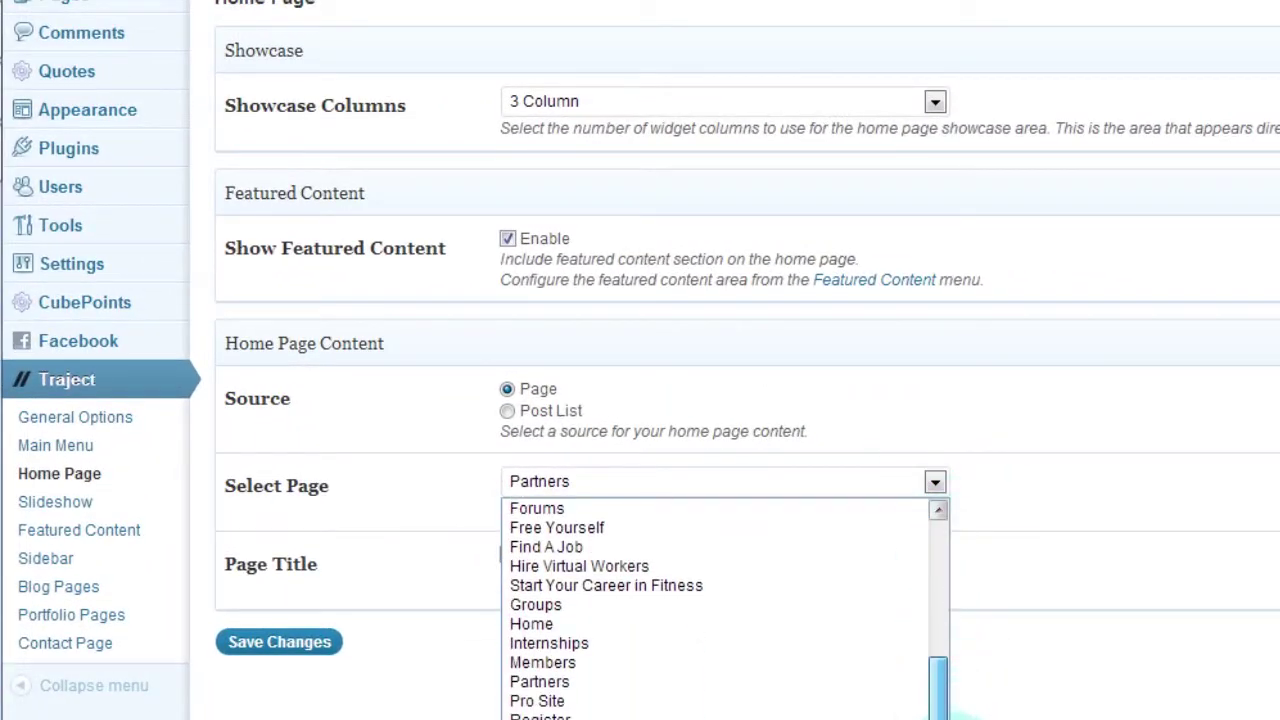
click(563, 624)
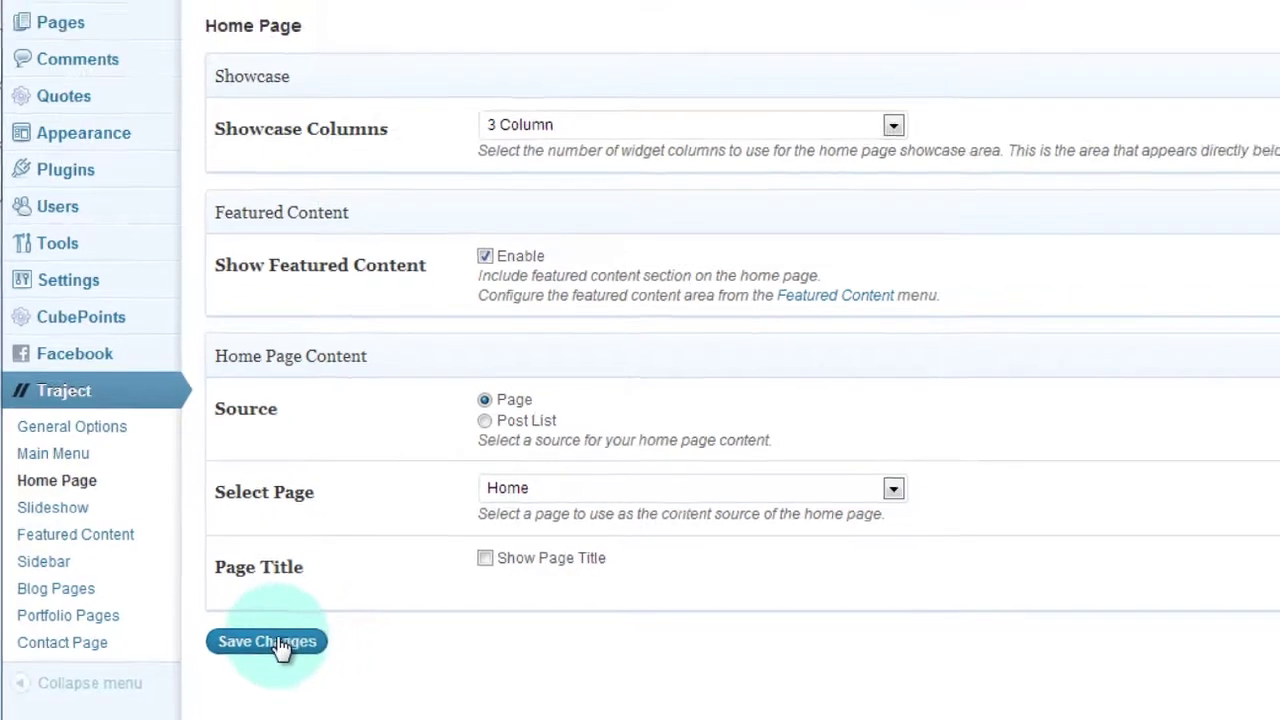
- Save the theme's Home Page settings and reload the affiliate site to check the content below the Middle Showcase
click(281, 645)
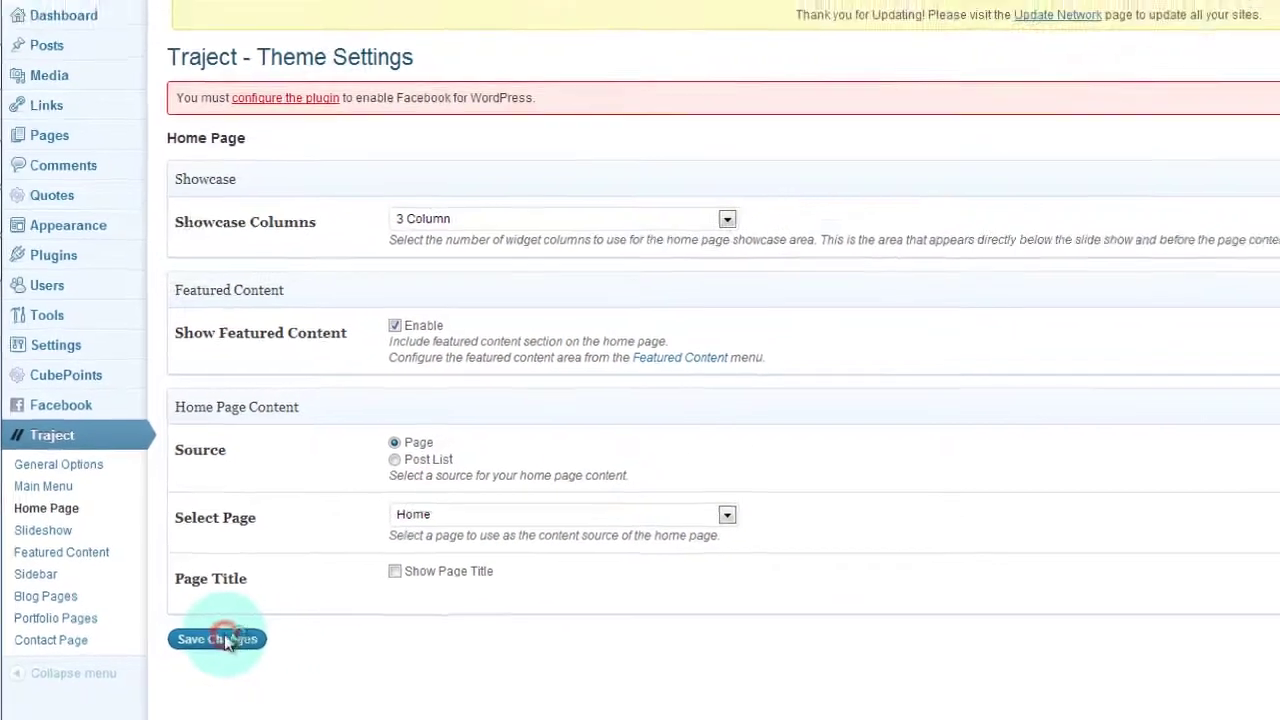
click(222, 5)
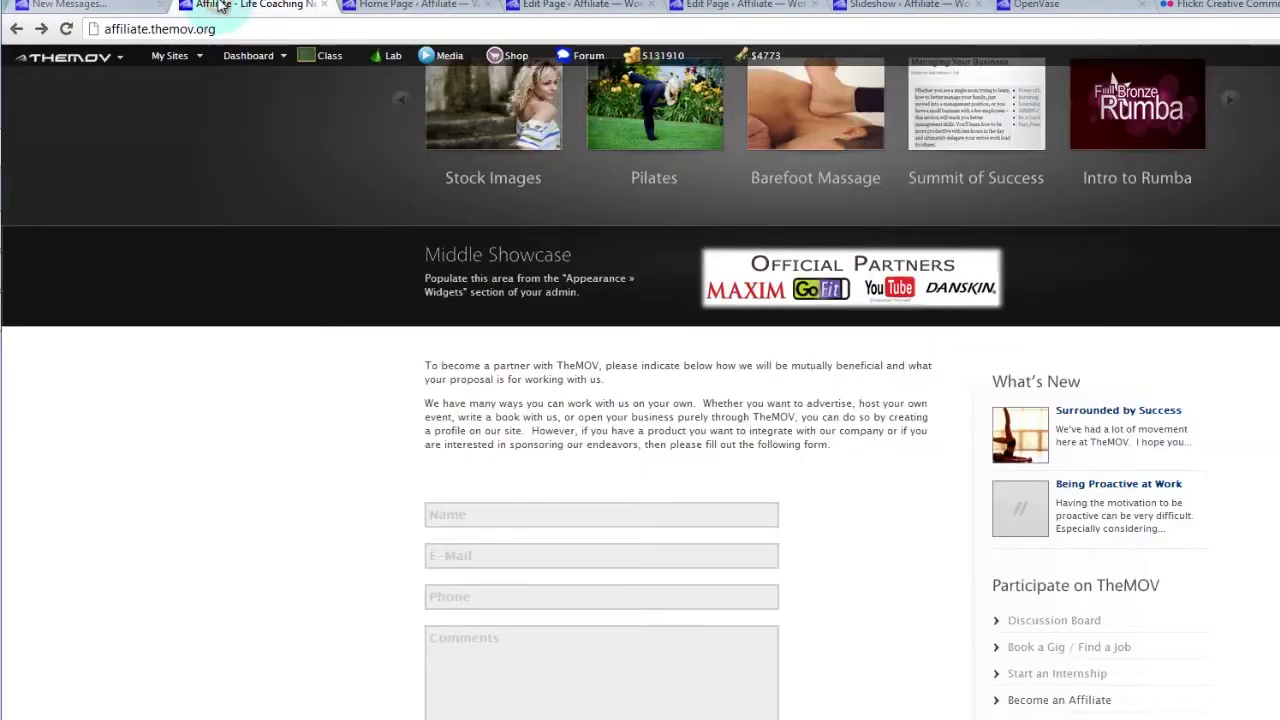
key(ctrl+r)
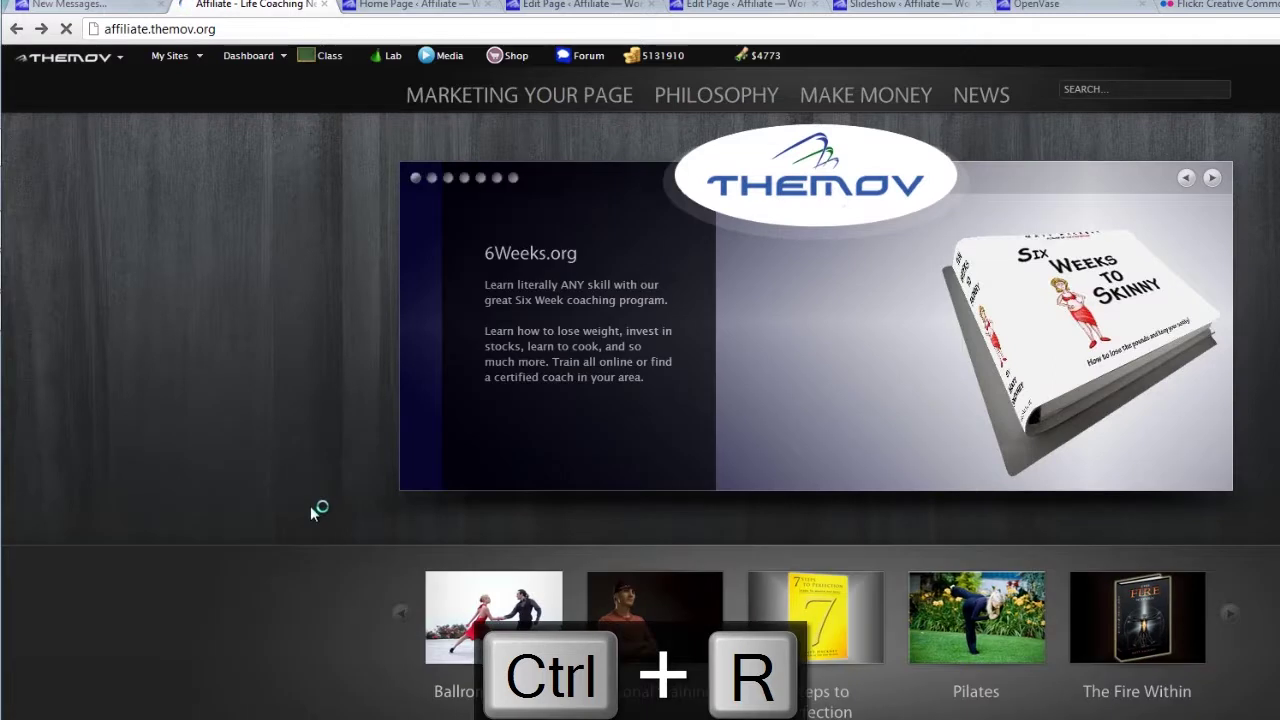
scroll(310, 505, down, 7)
click(468, 240)
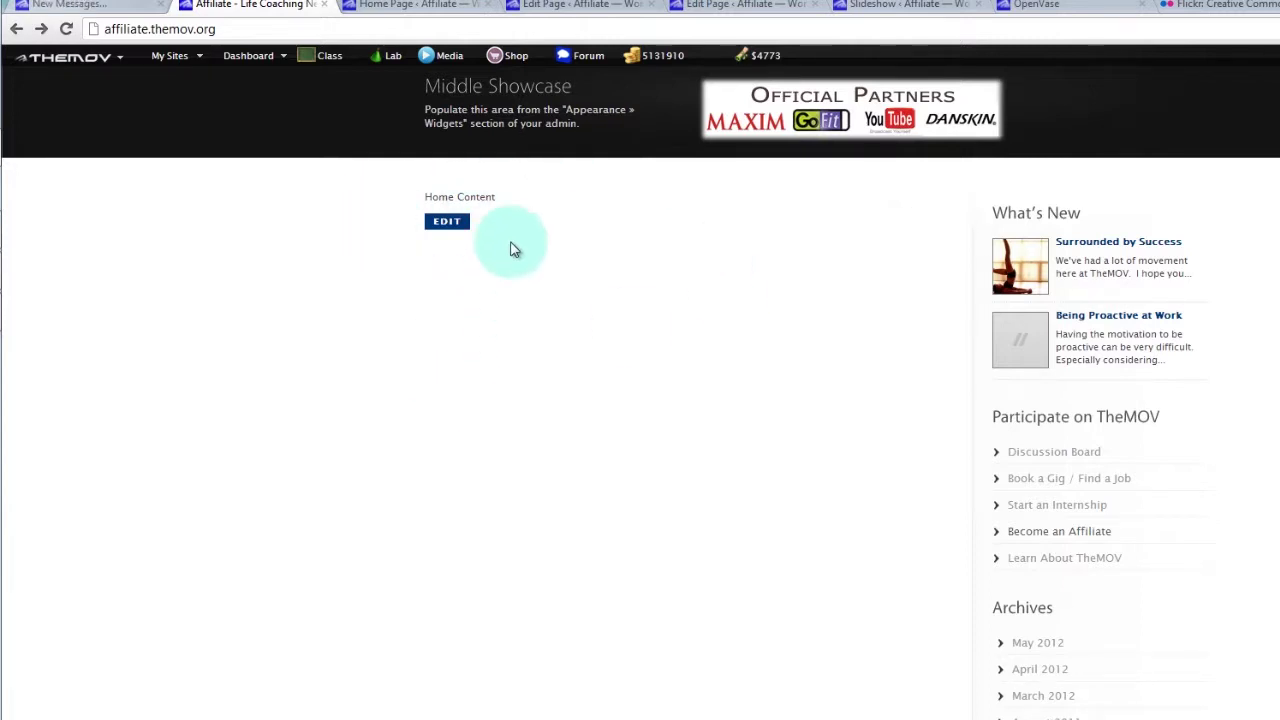
- Go to youtube.com in place of the Flickr page and open the channel's list of uploads
click(573, 10)
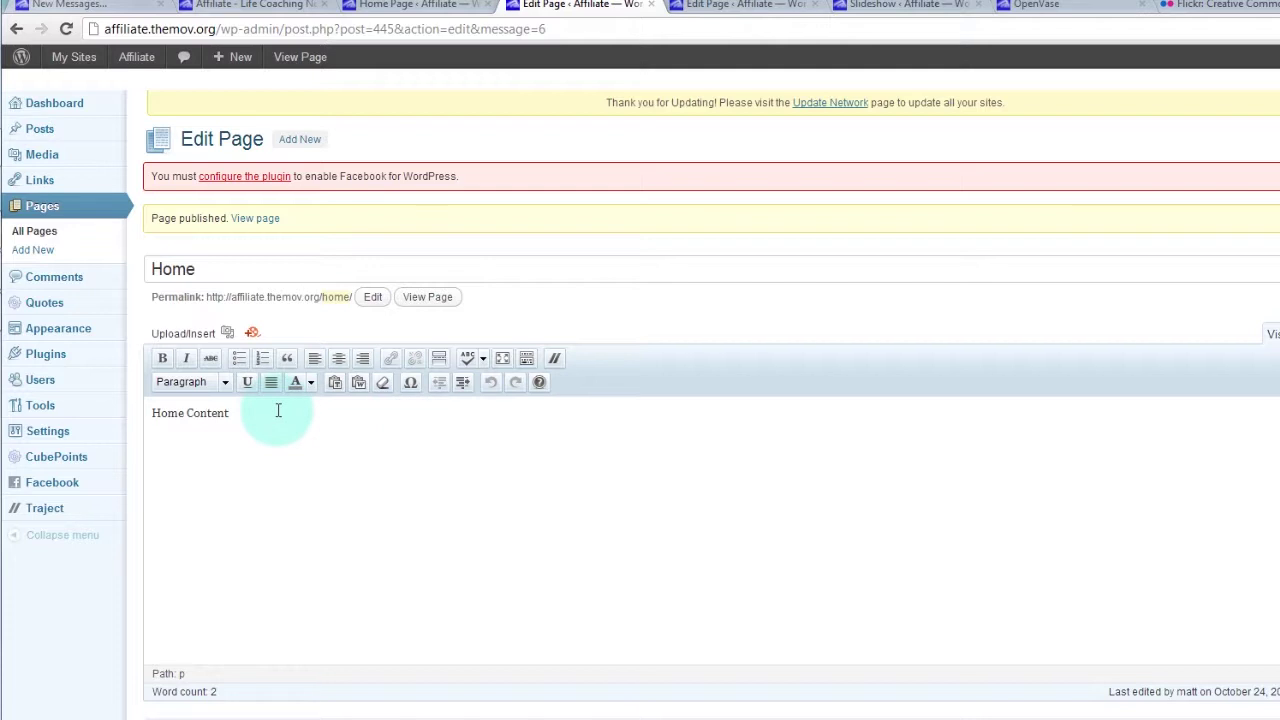
click(1234, 8)
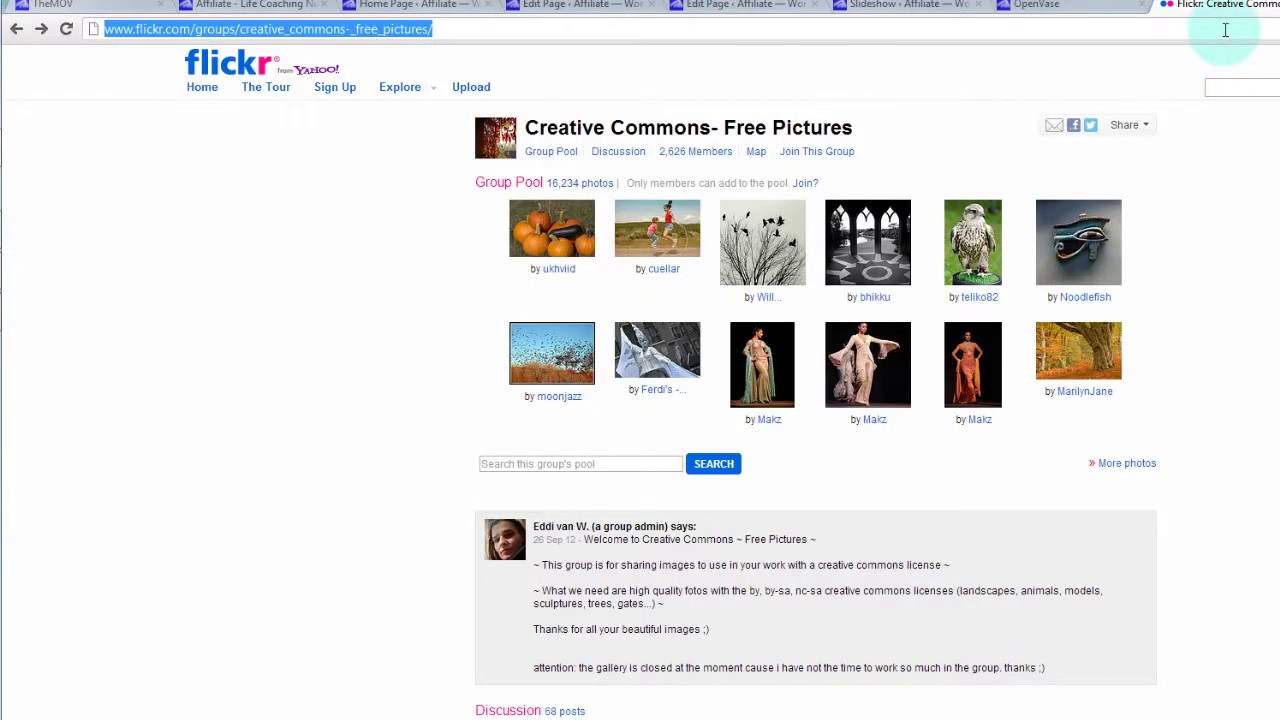
text(youtube.com)
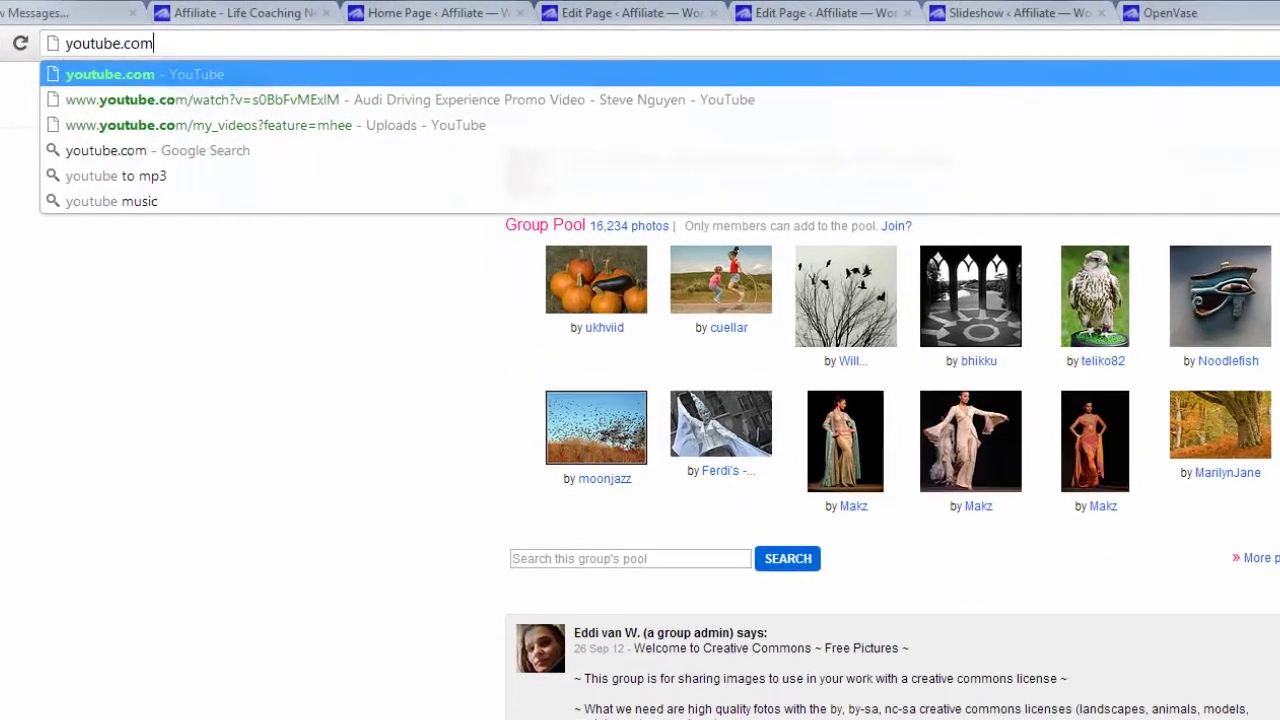
text(/krashnik)
key(Return)
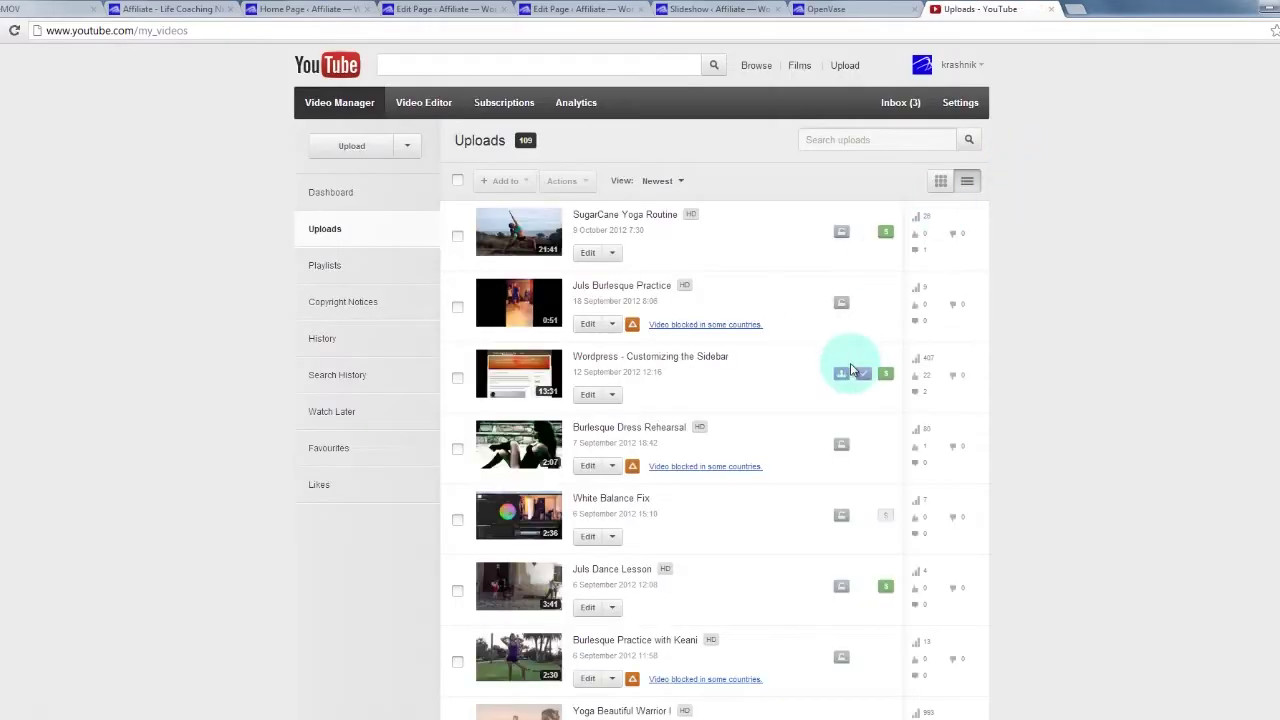
- Find and open the uploaded video "Are You on TheMOV?" and copy its web address
scroll(1025, 351, down, 10)
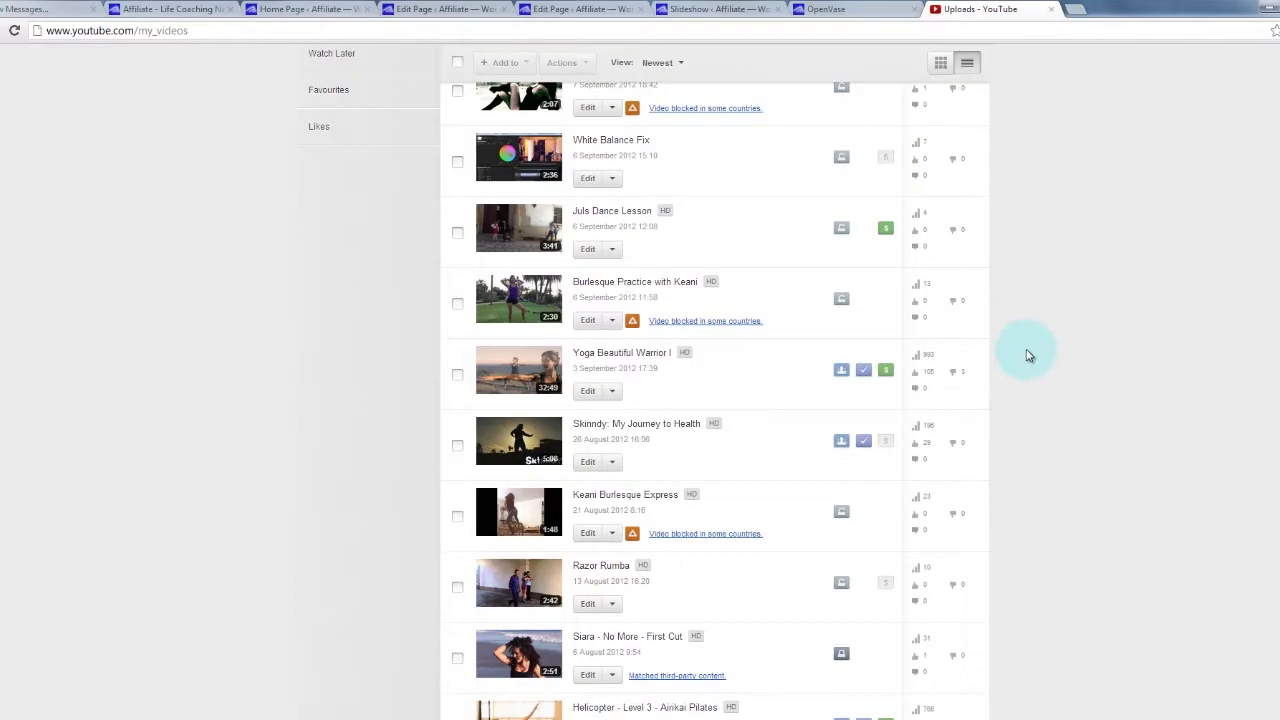
scroll(1028, 352, down, 4)
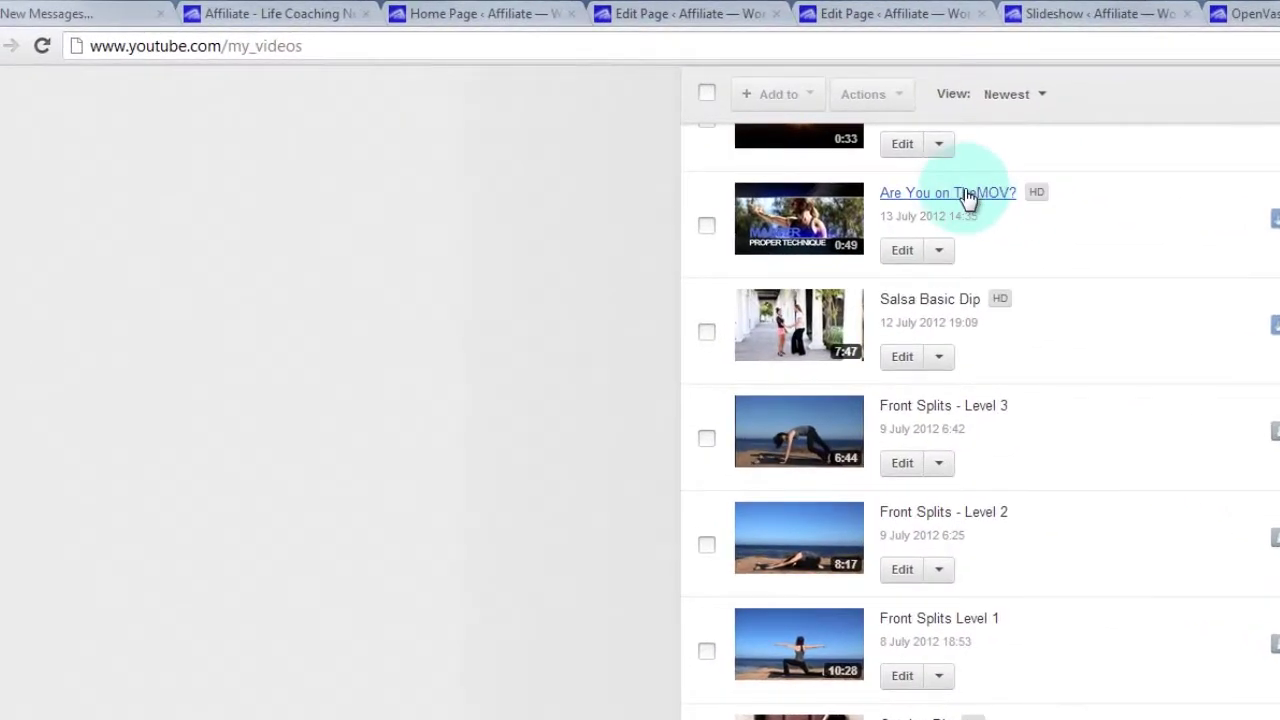
right_click(967, 197)
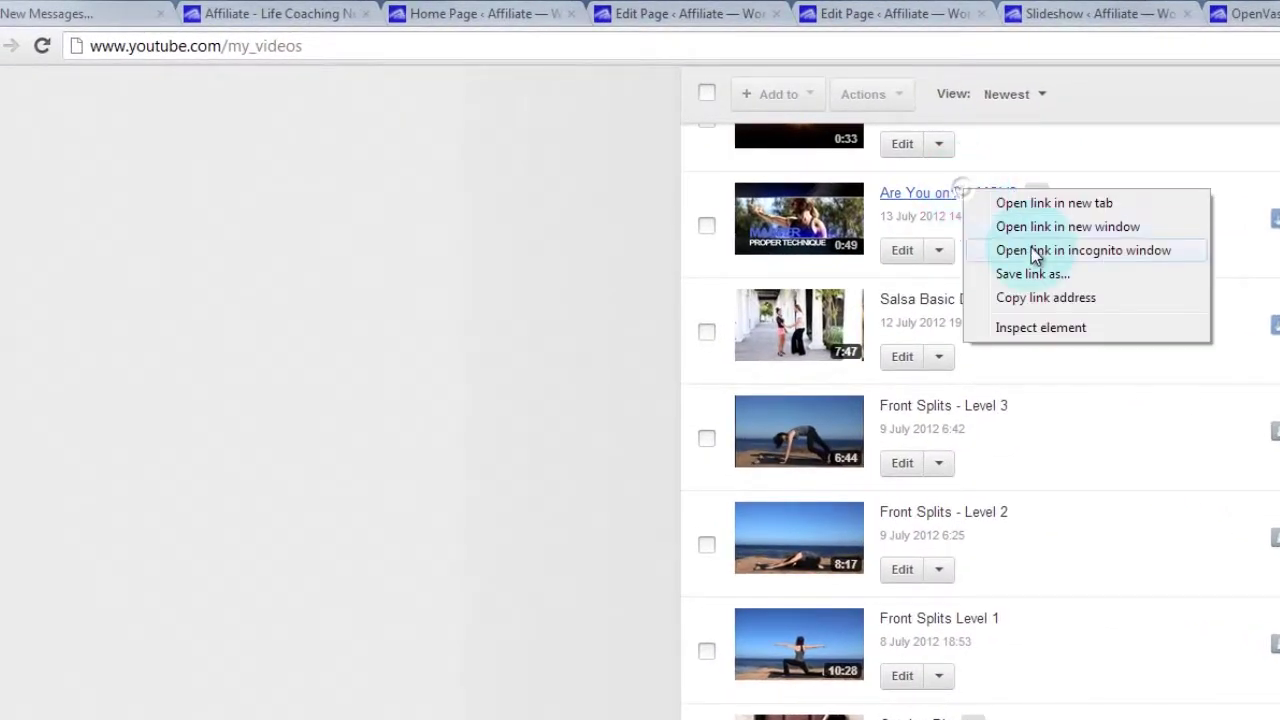
click(1037, 303)
click(942, 194)
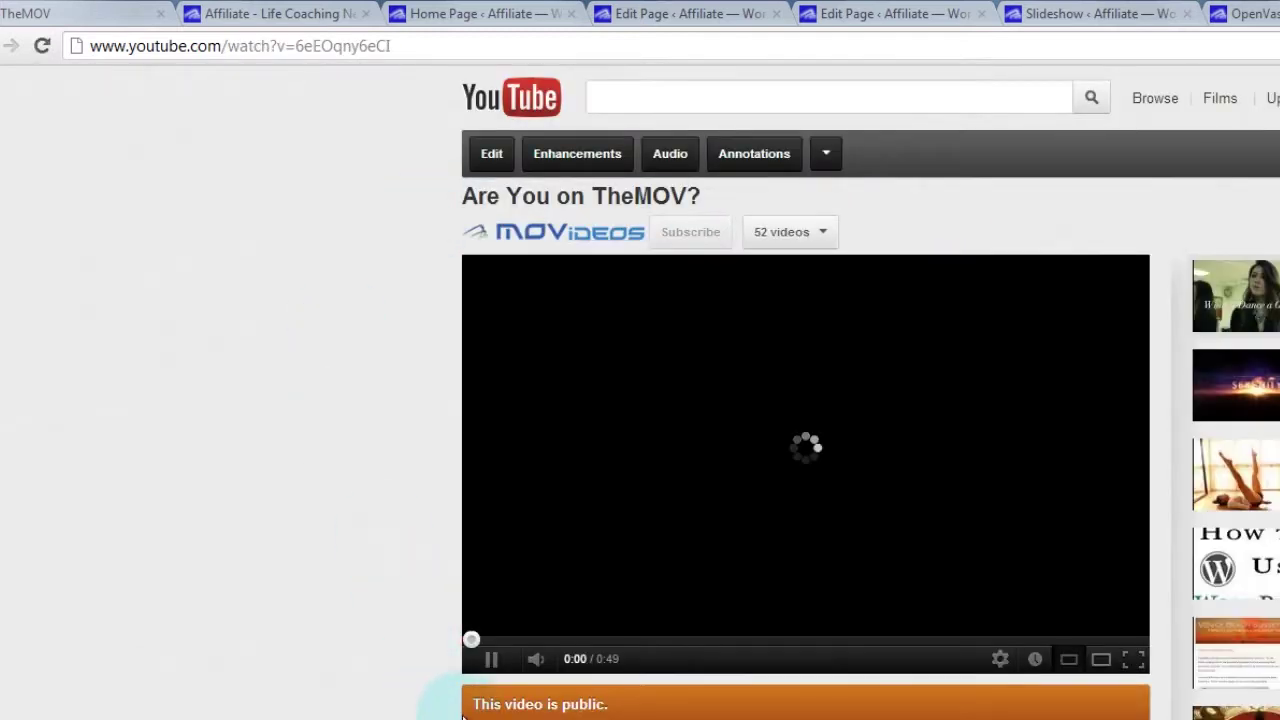
drag(100, 45, 395, 46)
key(ctrl+c)
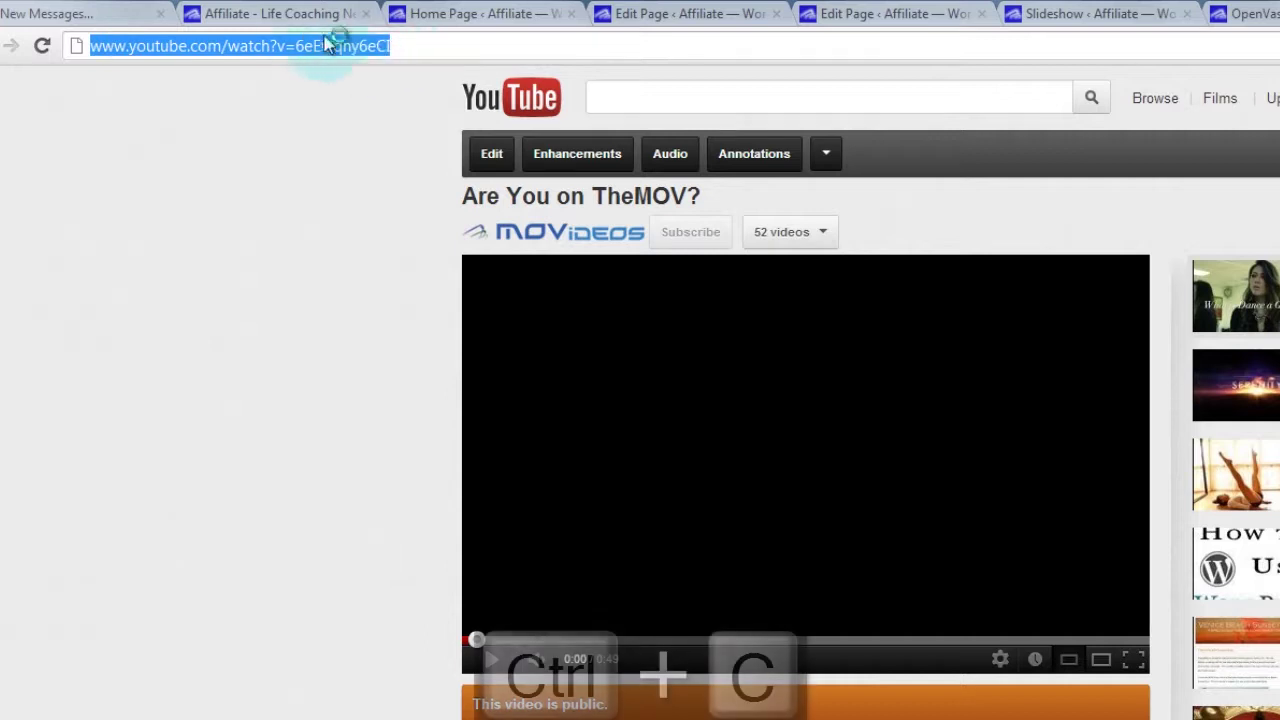
- Replace the "Home Content" text in the Home page's body with the copied YouTube video address
click(292, 14)
click(450, 14)
click(686, 14)
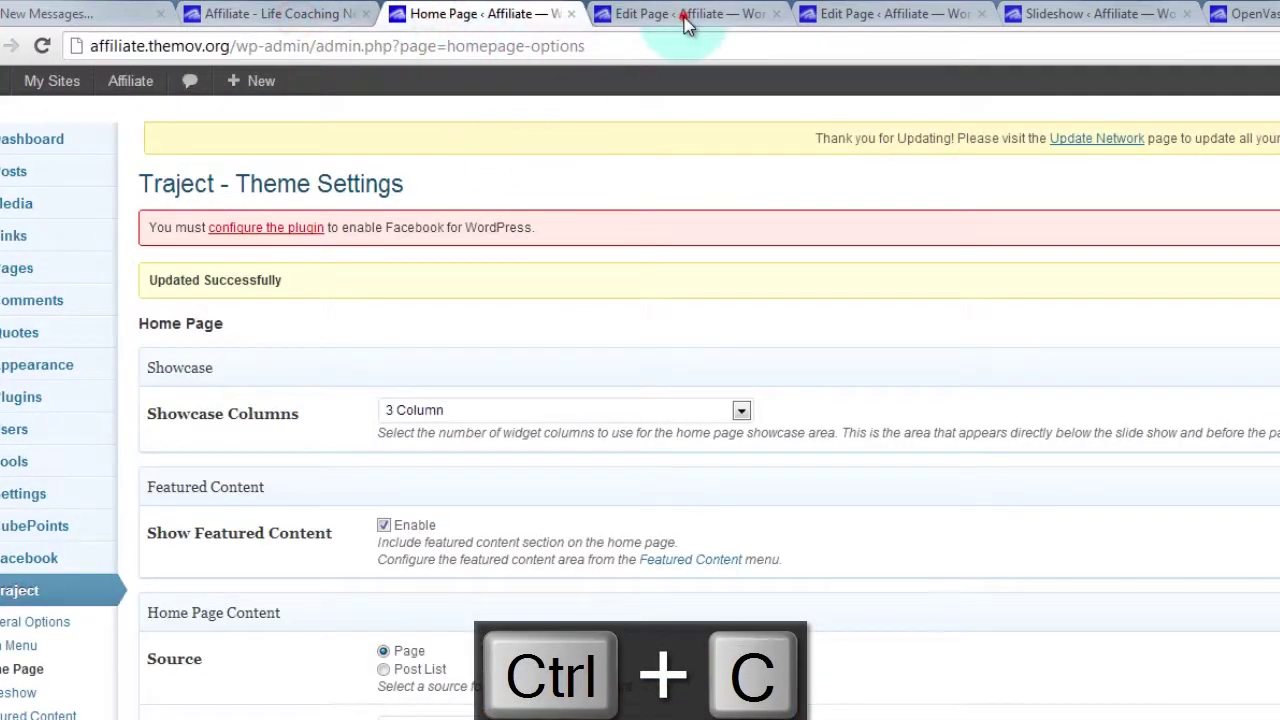
drag(400, 547, 96, 547)
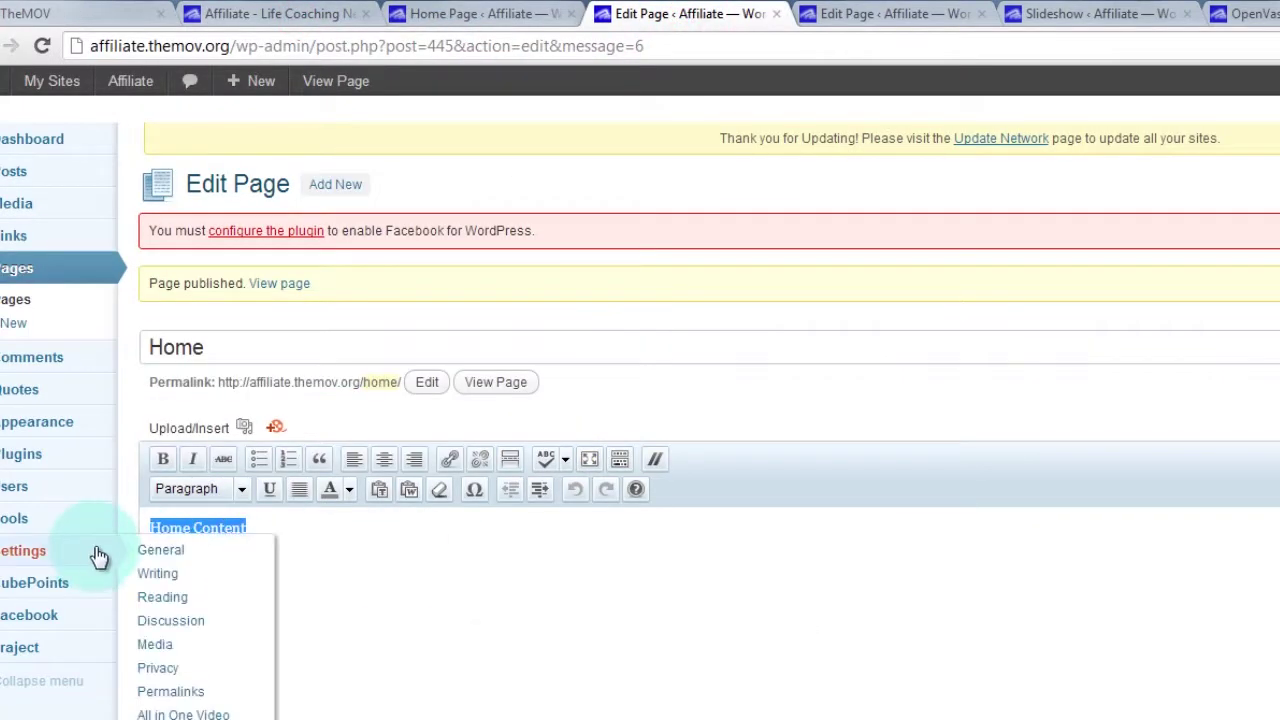
key(ctrl+v)
click(486, 603)
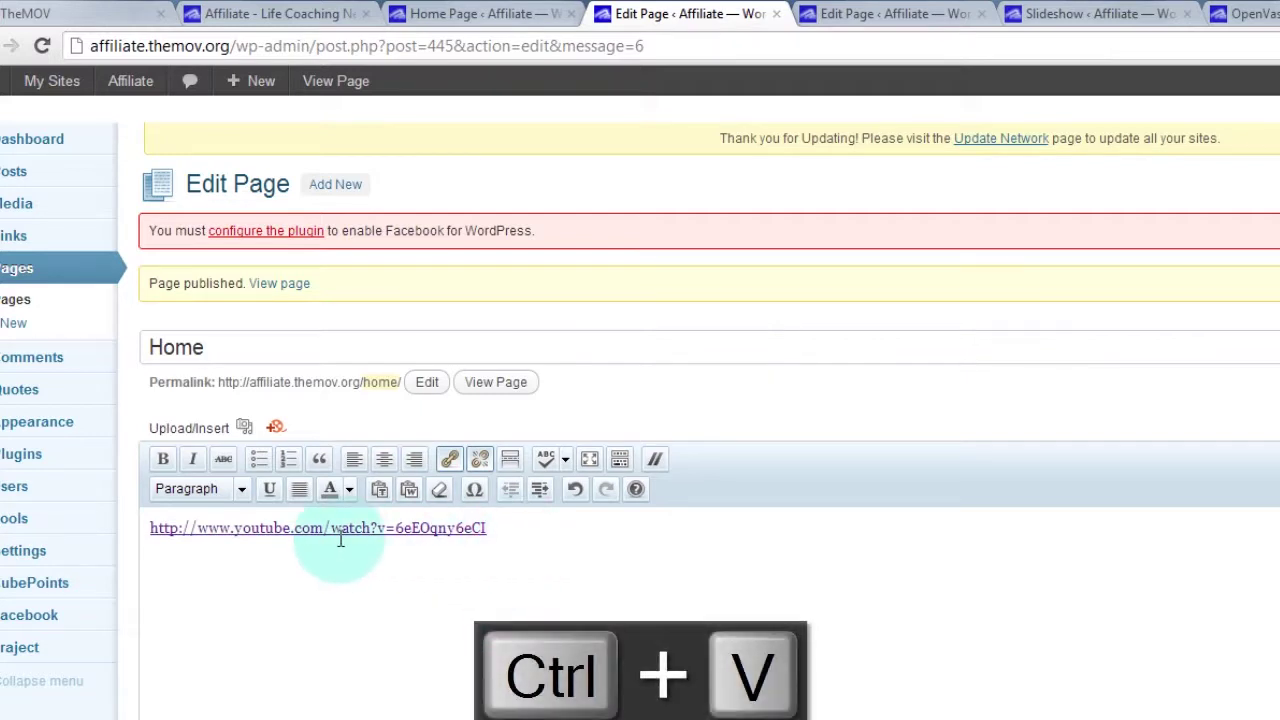
- Remove the hyperlink from the YouTube address so that it is plain text in the page body
drag(515, 532, 160, 530)
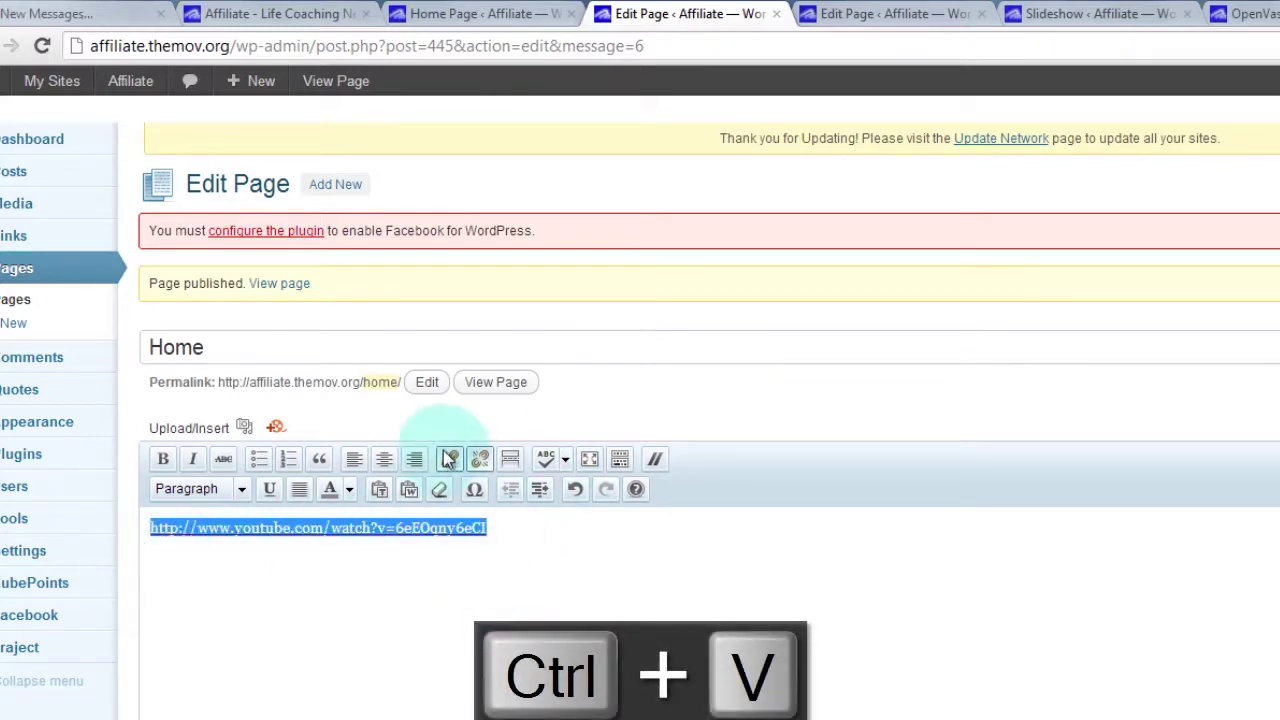
click(480, 458)
click(494, 527)
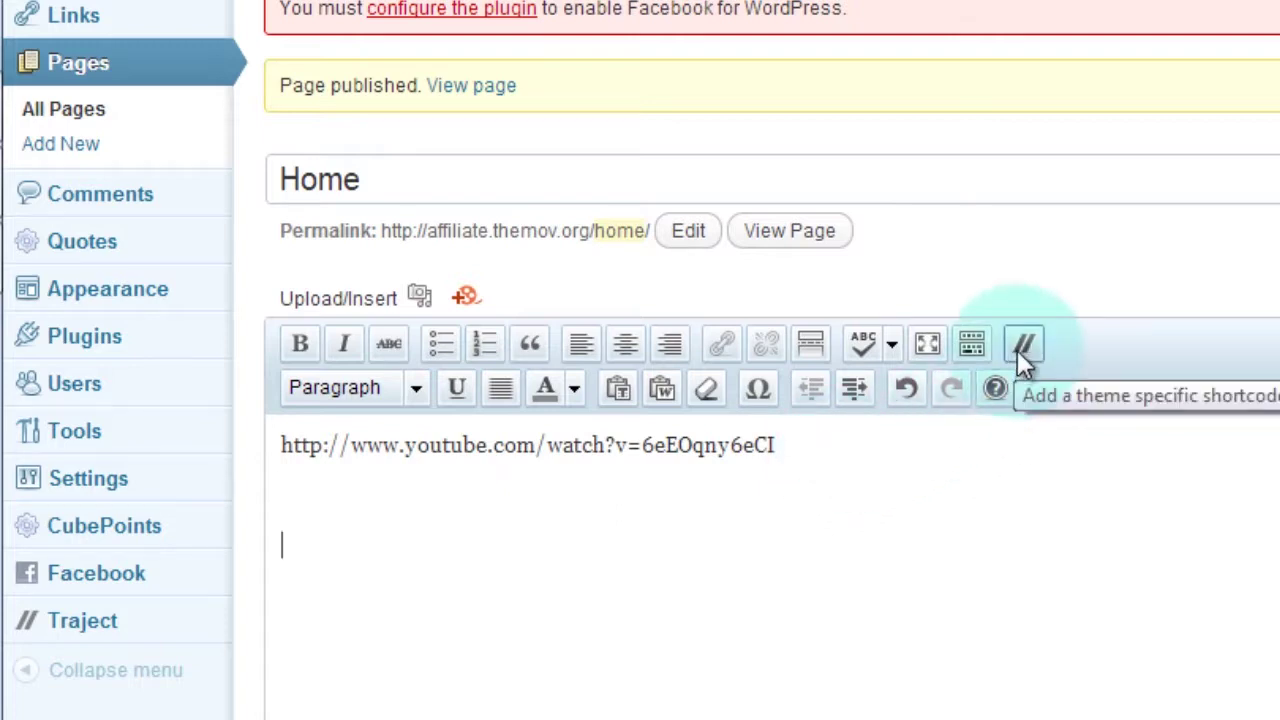
- Search the web for "traject themeforest" in a new tab and open the Traject theme's page on ThemeForest
mouse_move(33, 637)
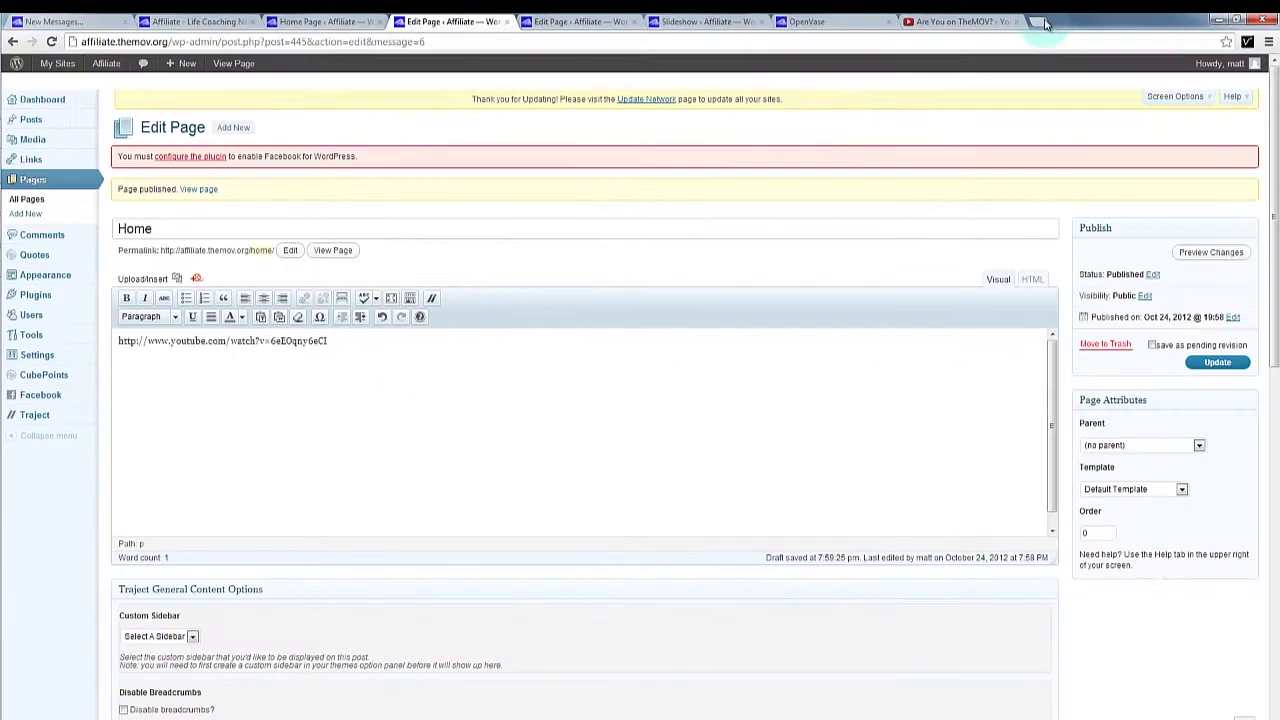
key(ctrl+t)
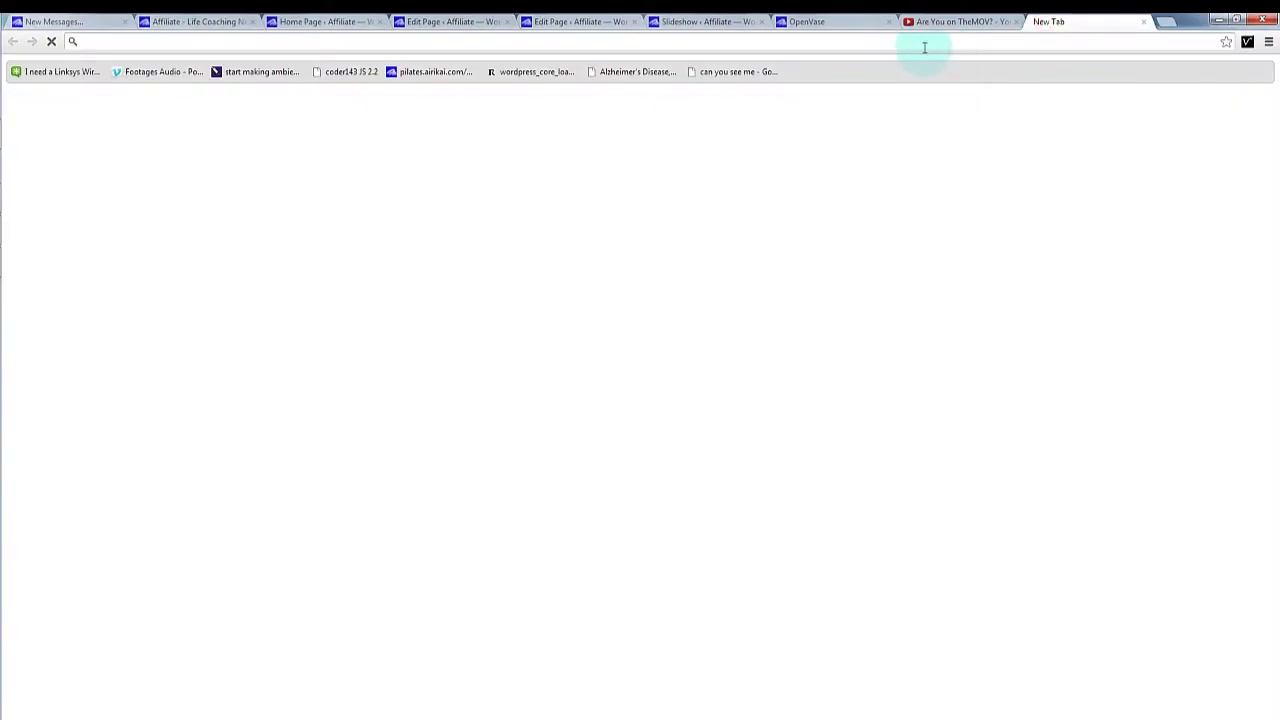
text(traject themeforest)
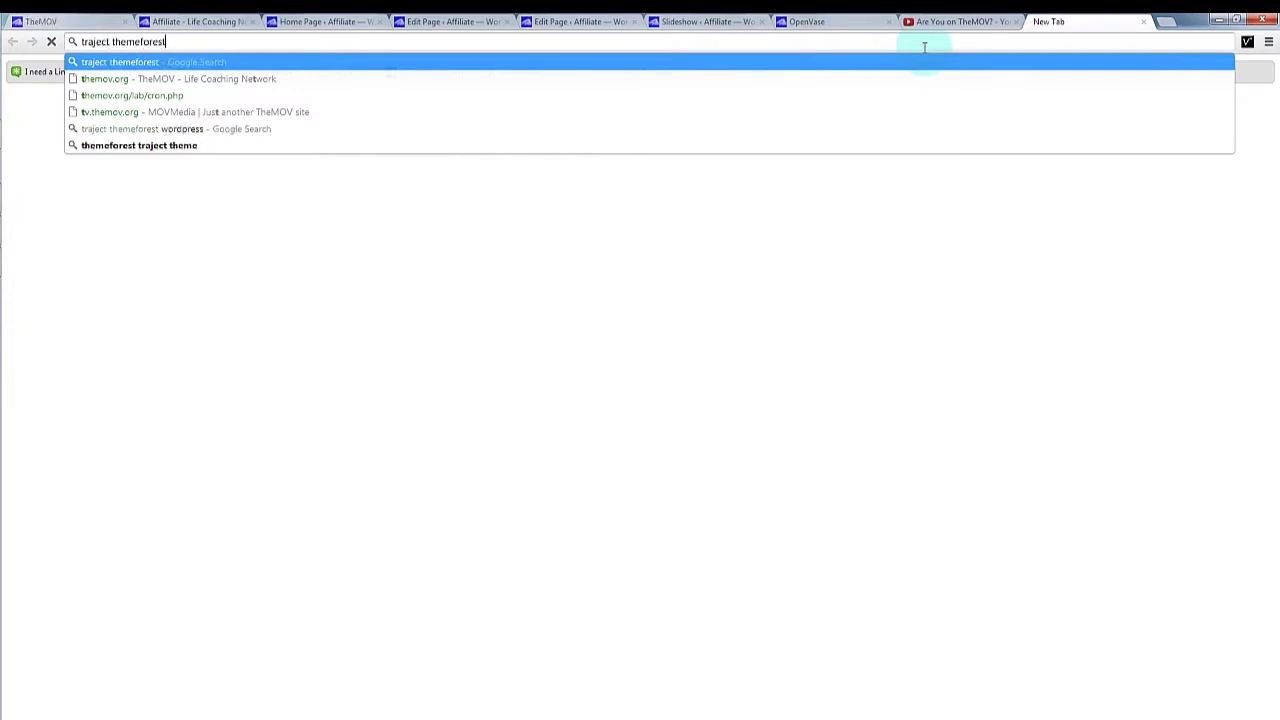
key(Return)
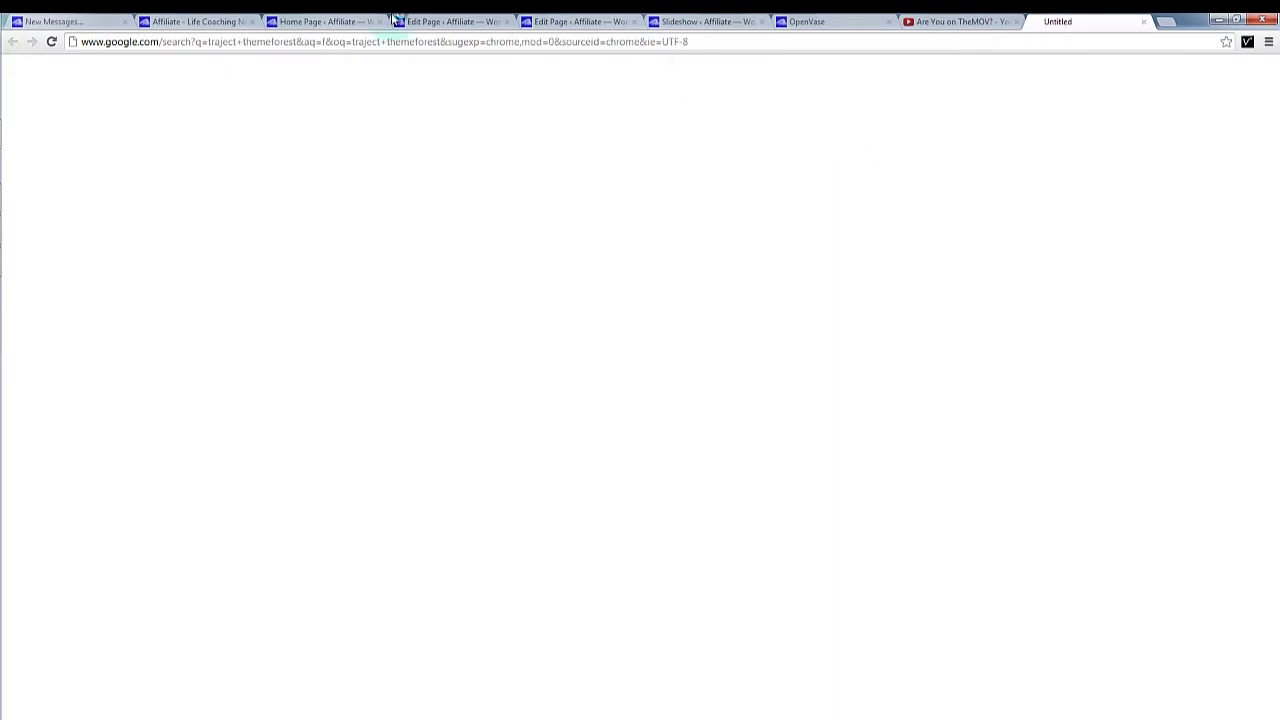
click(203, 20)
scroll(135, 315, up, 5)
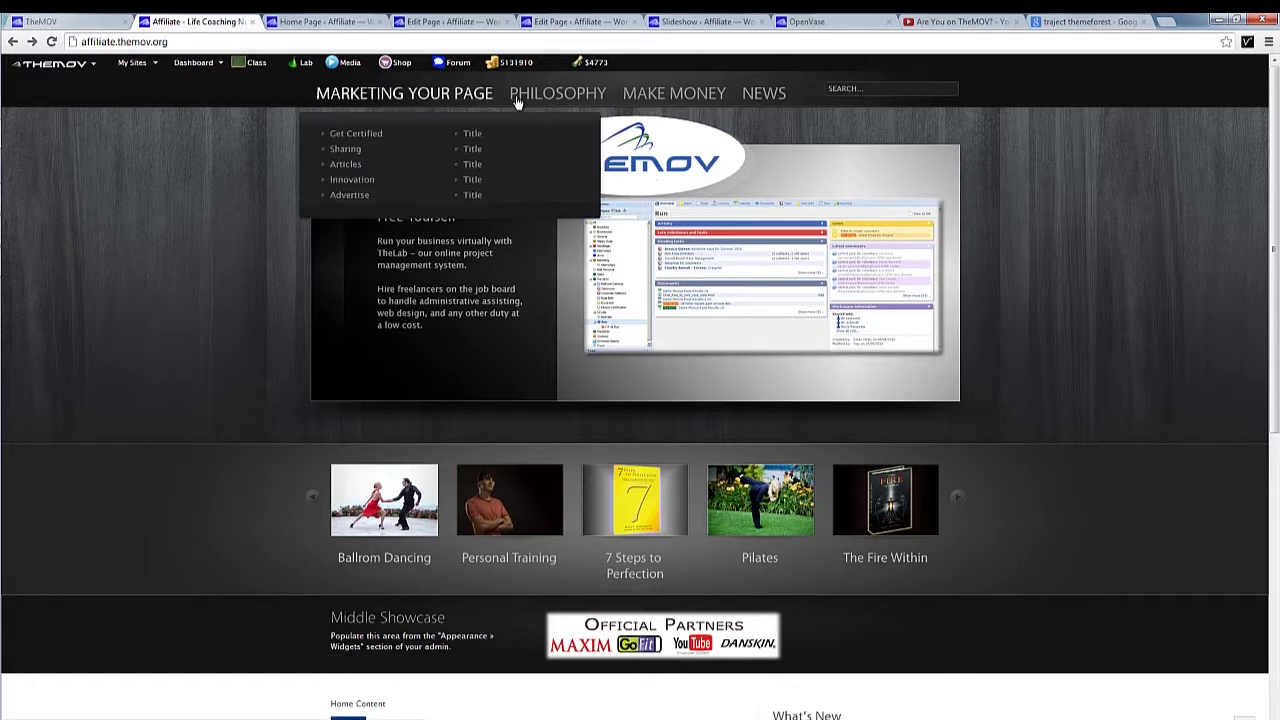
click(1085, 21)
click(277, 186)
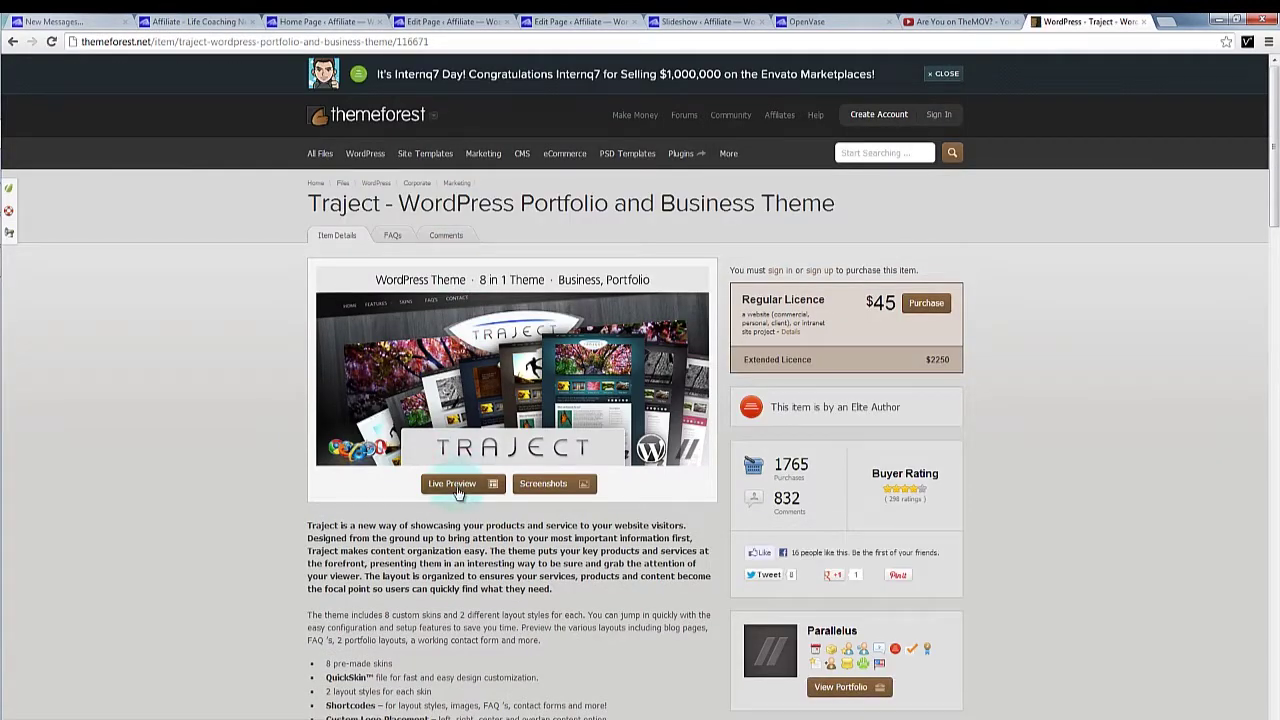
- Open the Traject theme's live preview and view its home page content in a different skin
click(455, 486)
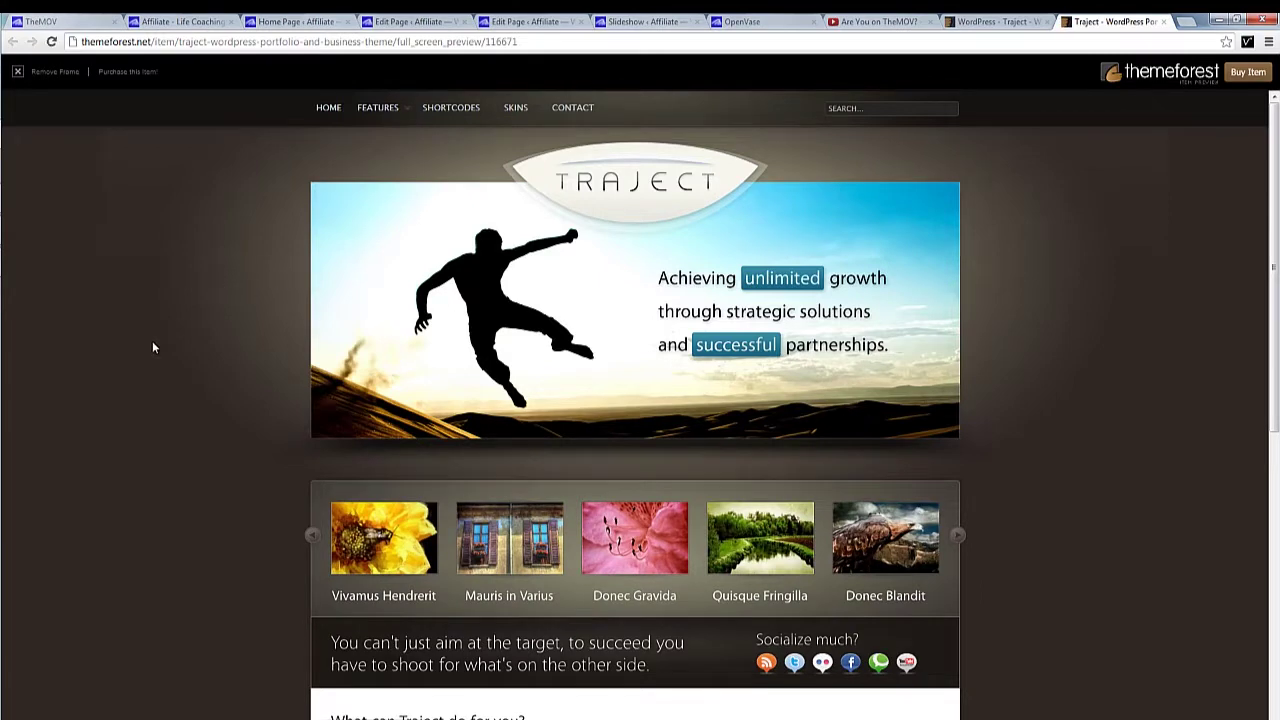
scroll(153, 347, down, 5)
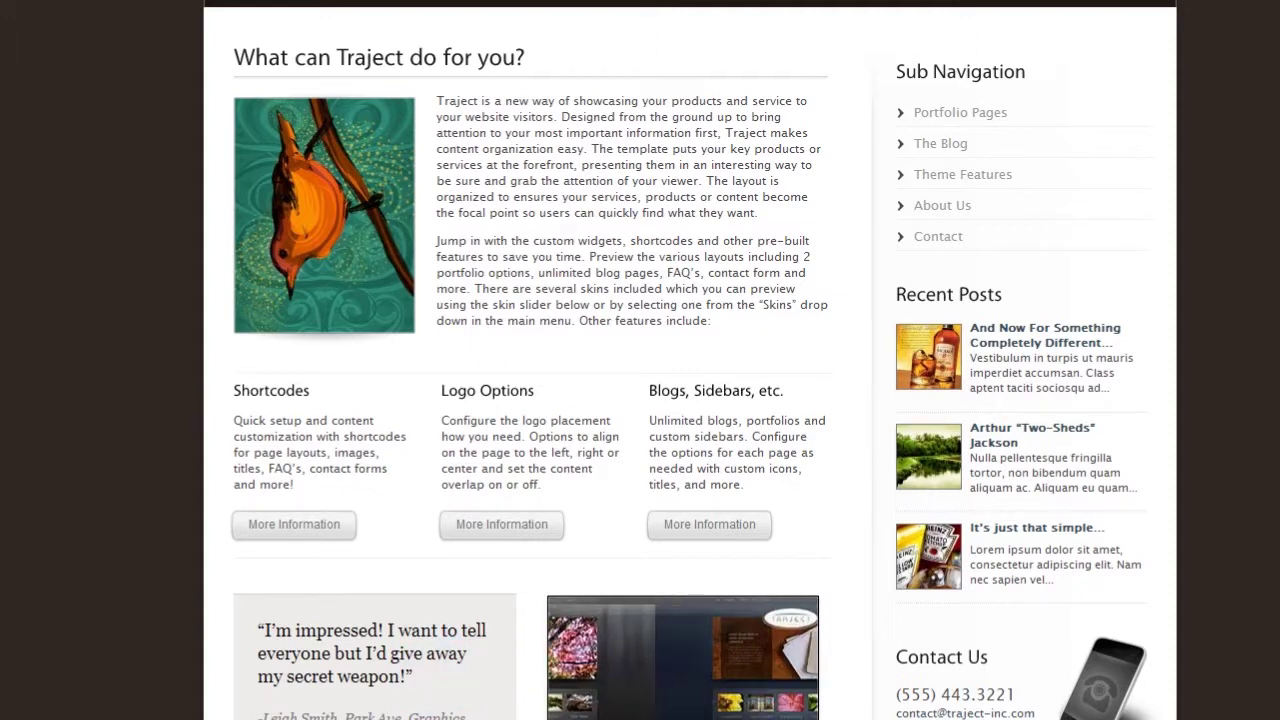
click(809, 623)
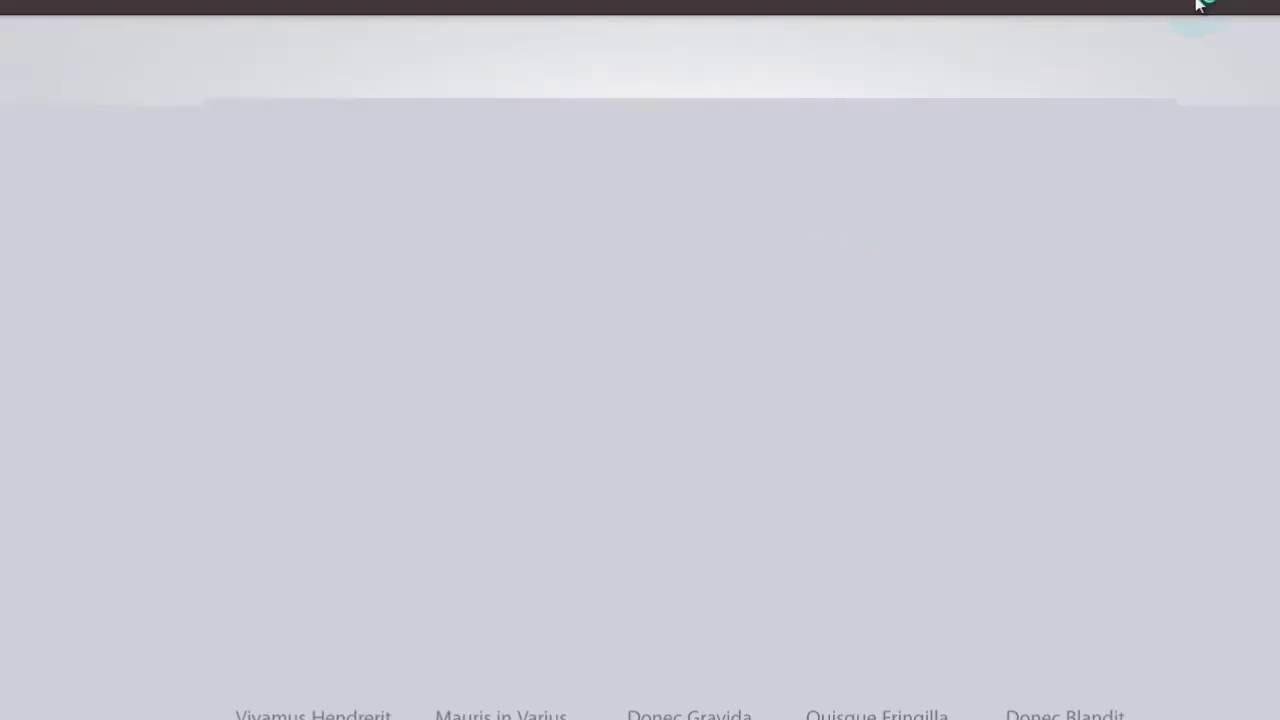
scroll(1278, 468, down, 8)
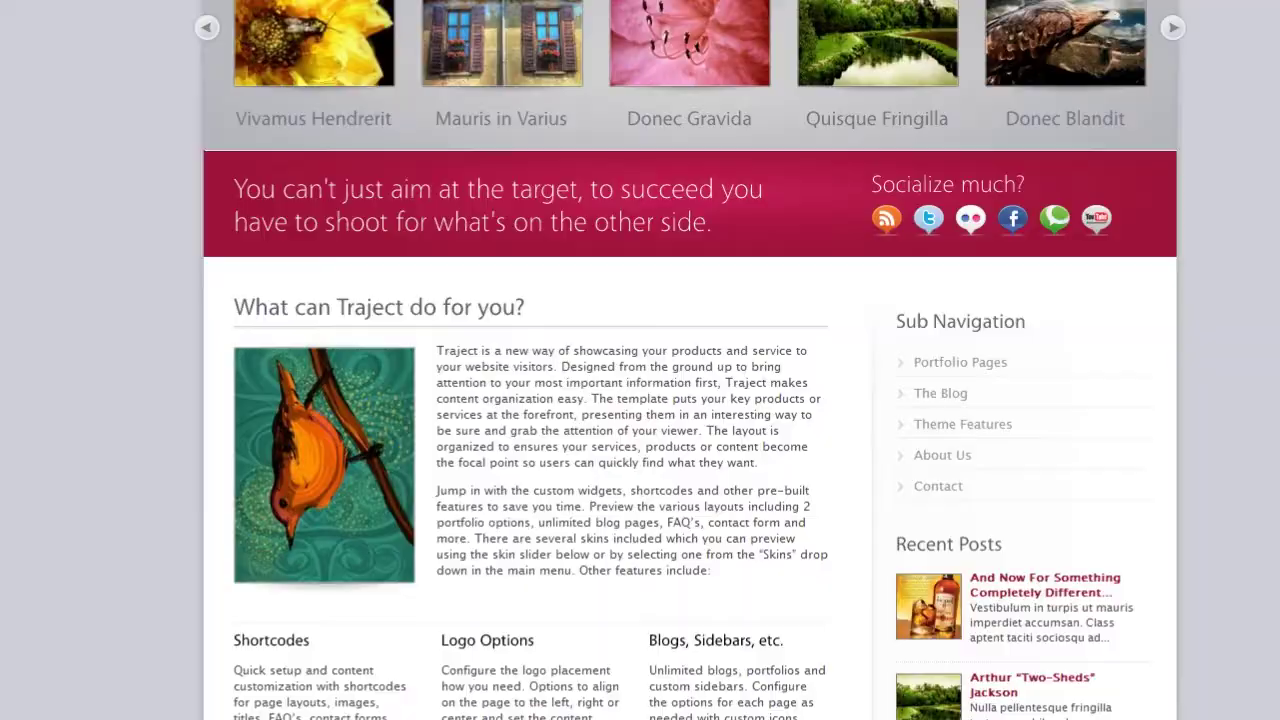
scroll(407, 288, up, 1)
scroll(520, 260, down, 1)
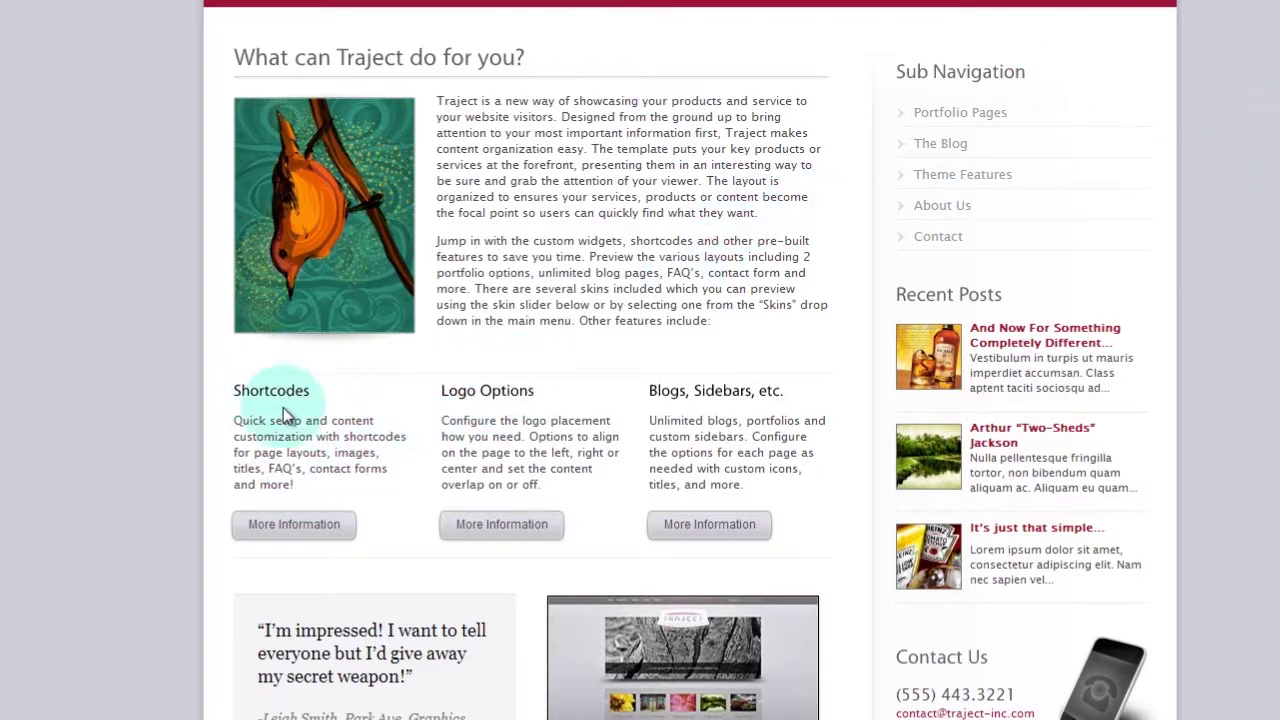
- Open more information on the demo's shortcodes and examine the samples for images, headlines, lists, dividers and column layouts
click(280, 524)
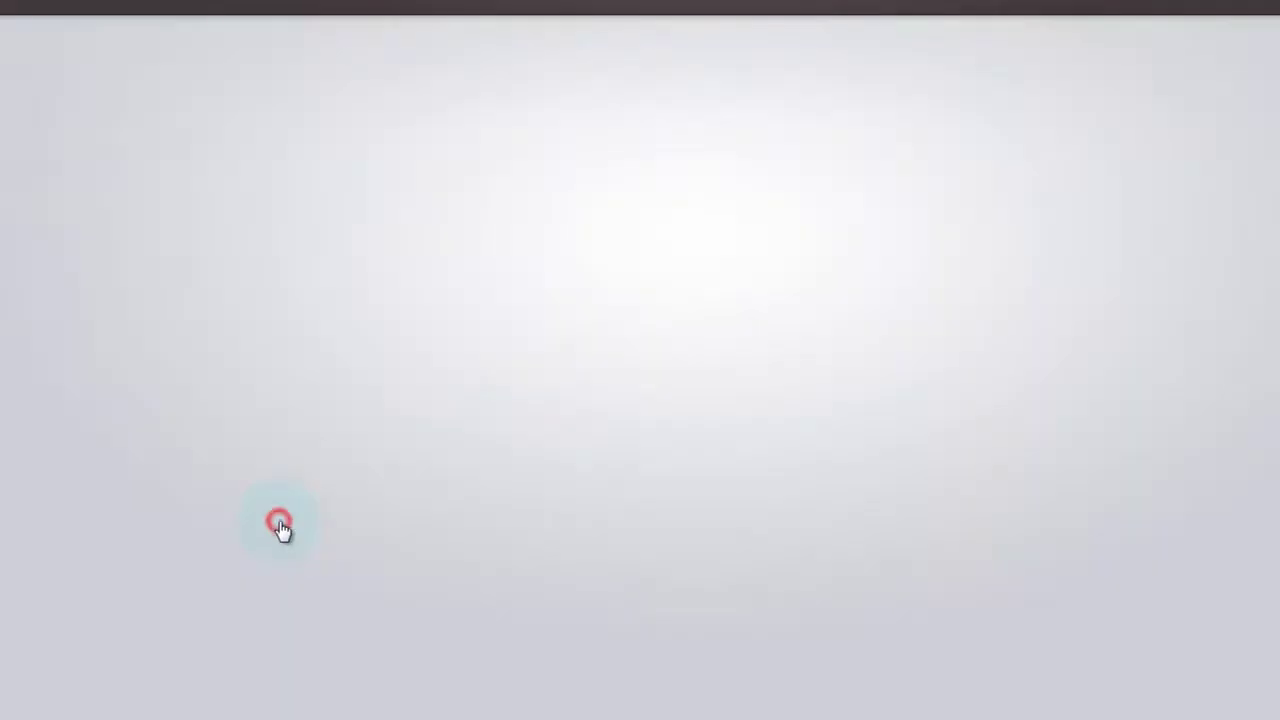
scroll(134, 345, down, 15)
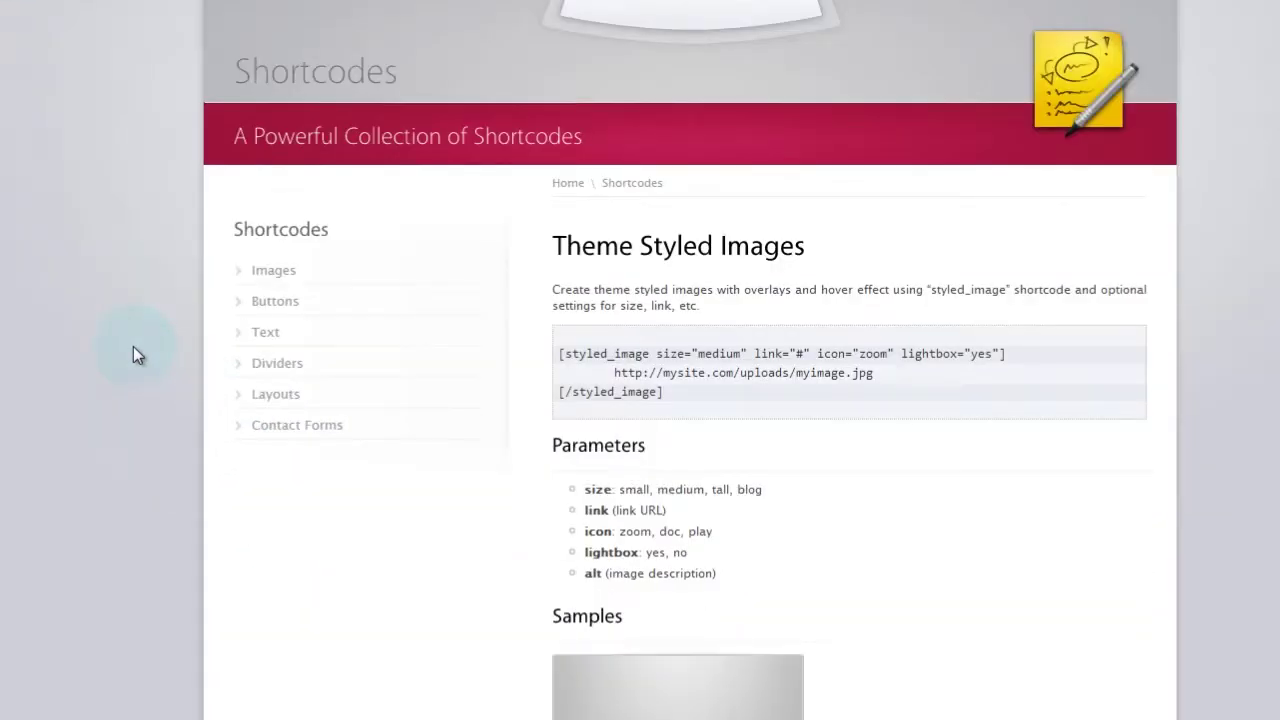
scroll(137, 345, down, 15)
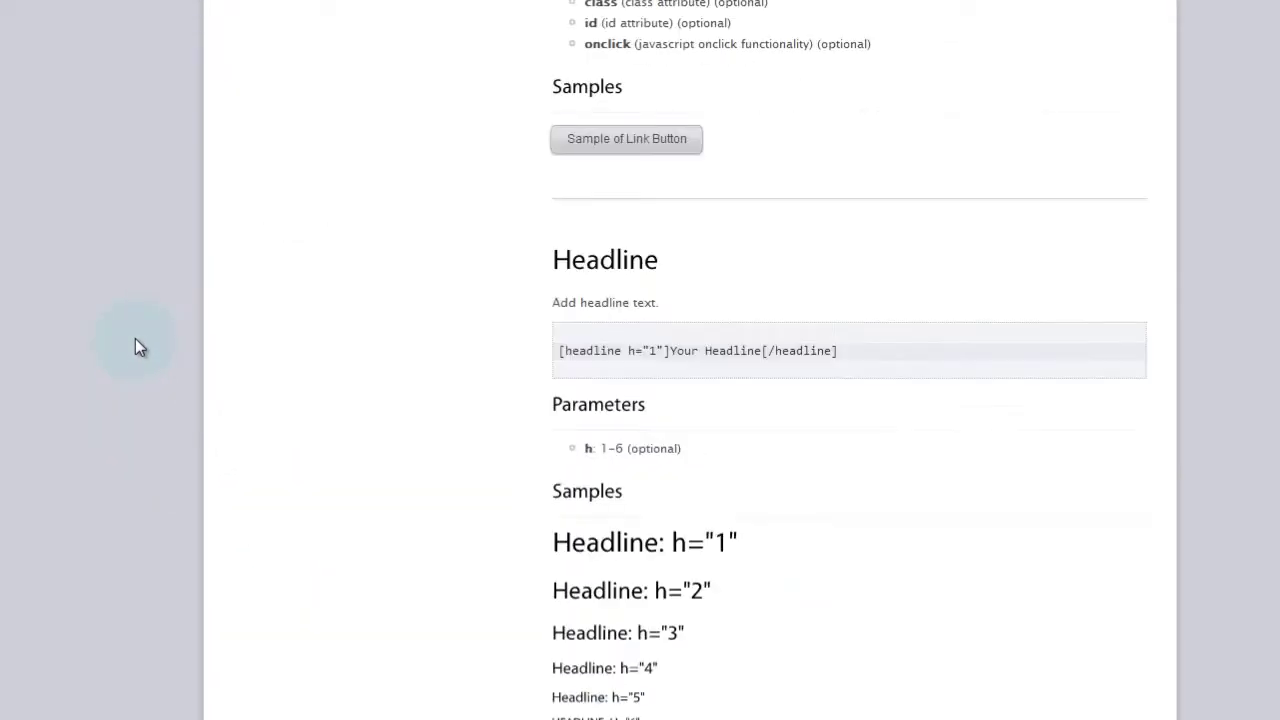
scroll(138, 343, down, 15)
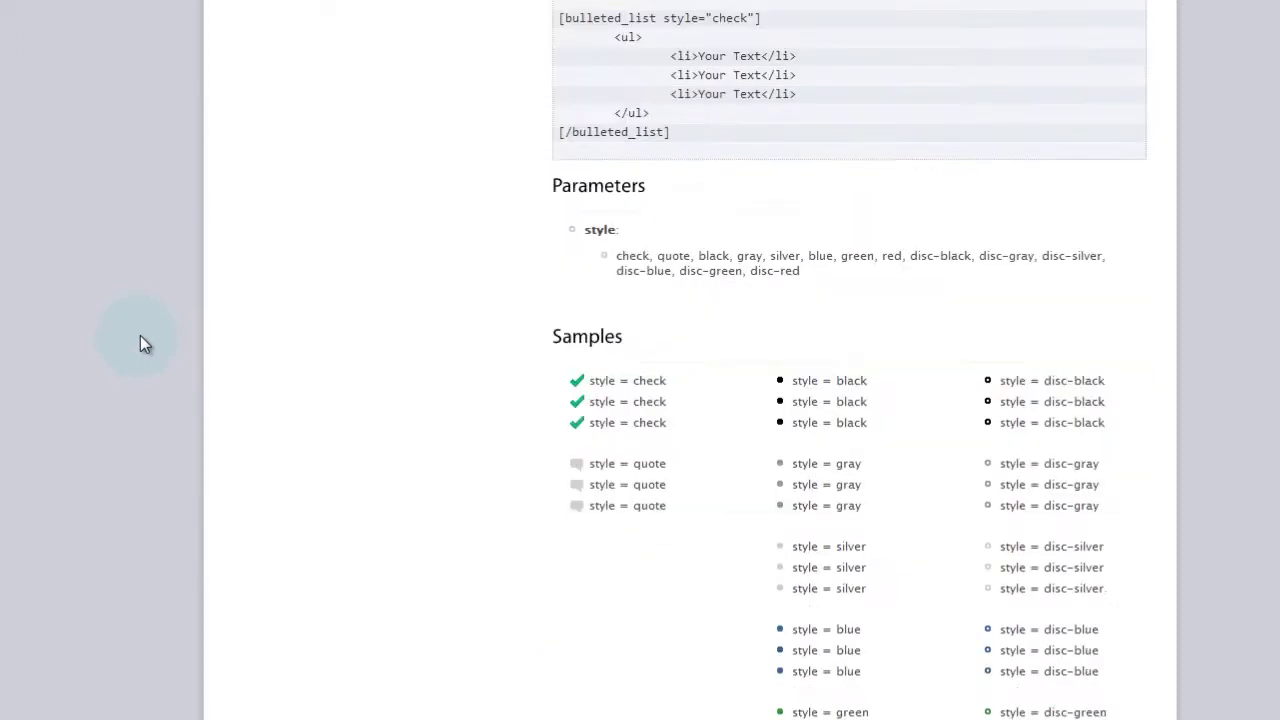
scroll(140, 343, down, 15)
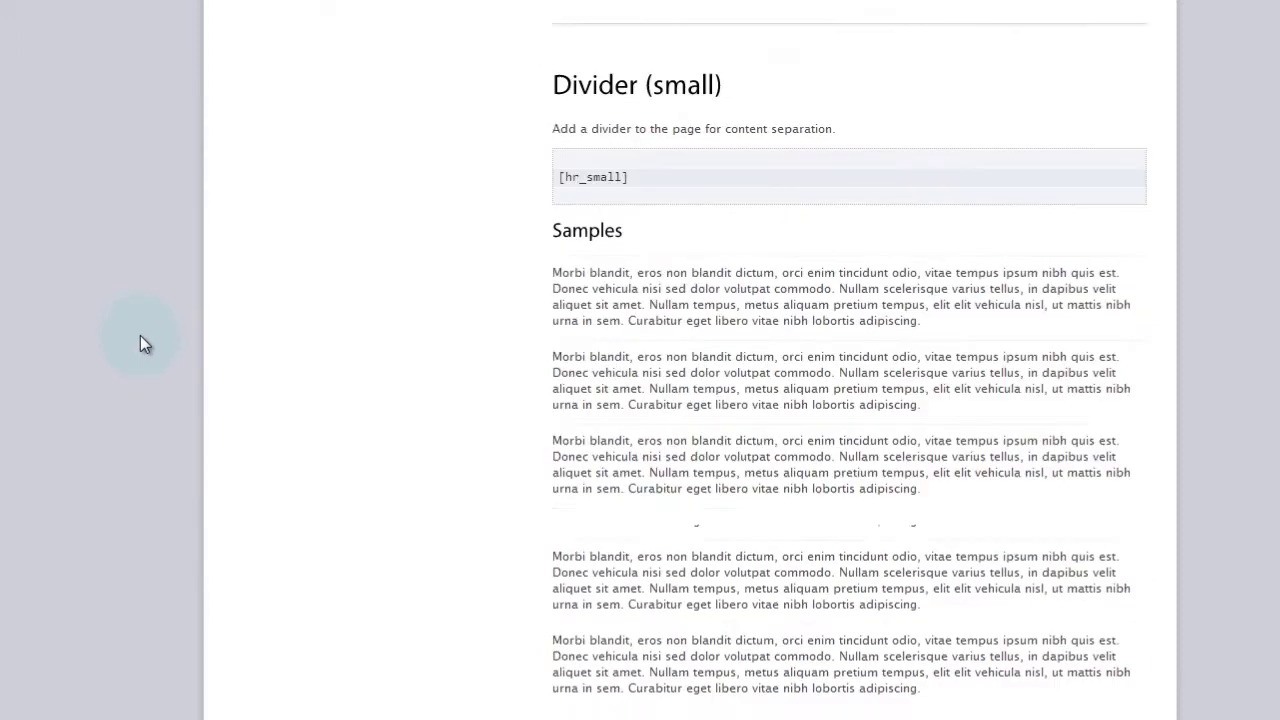
scroll(165, 345, up, 3)
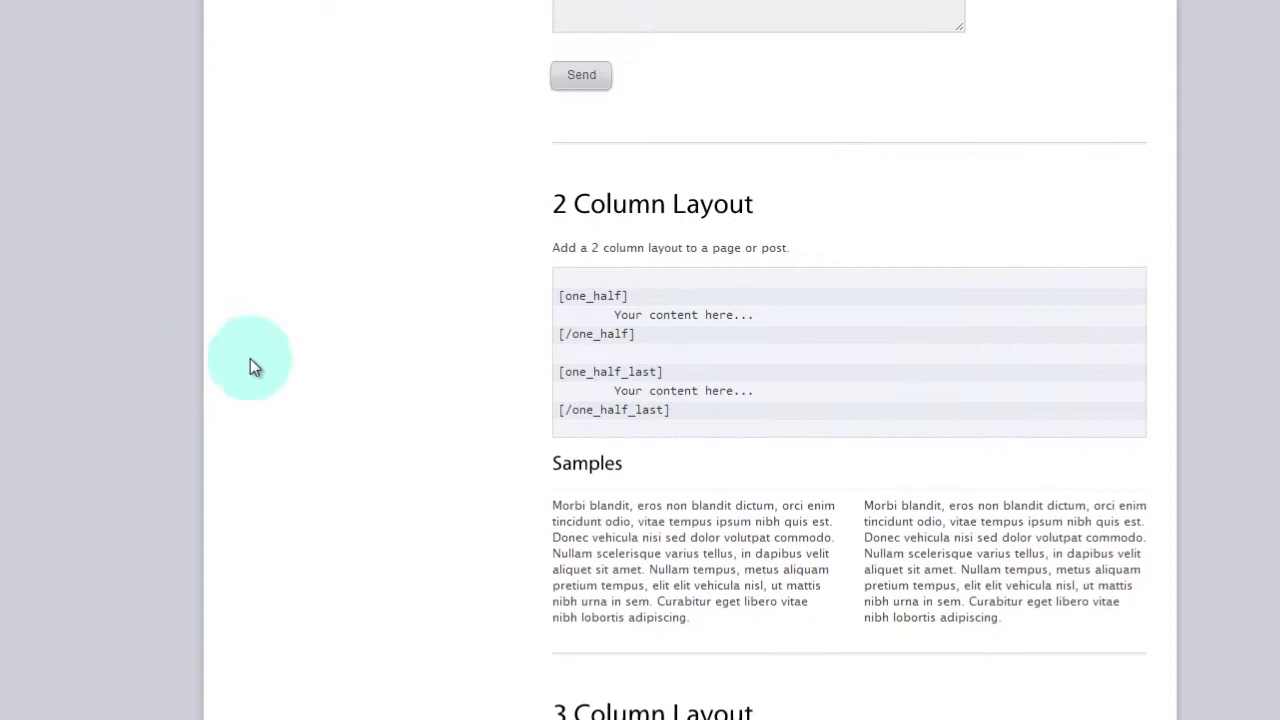
- Examine the demo's shortcode reference again, from the column layouts back through toggle content, headlines and buttons to the image samples
scroll(446, 486, down, 13)
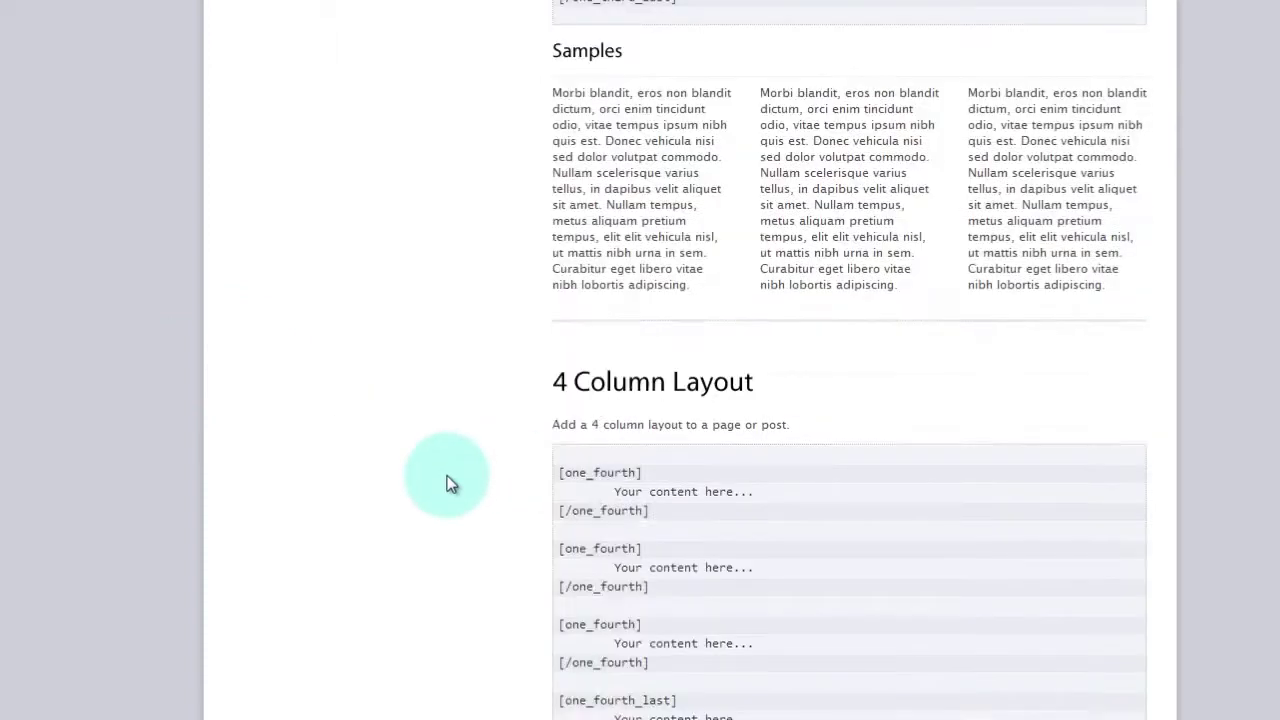
scroll(550, 341, up, 6)
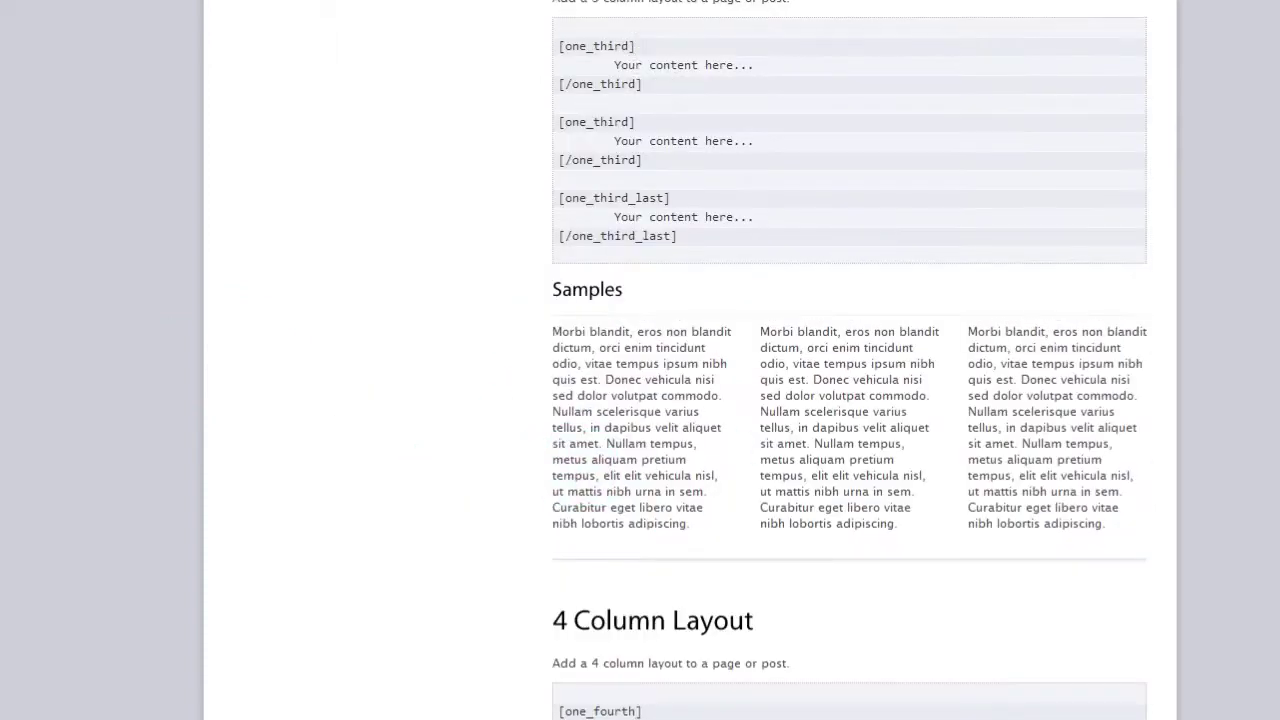
scroll(850, 360, up, 20)
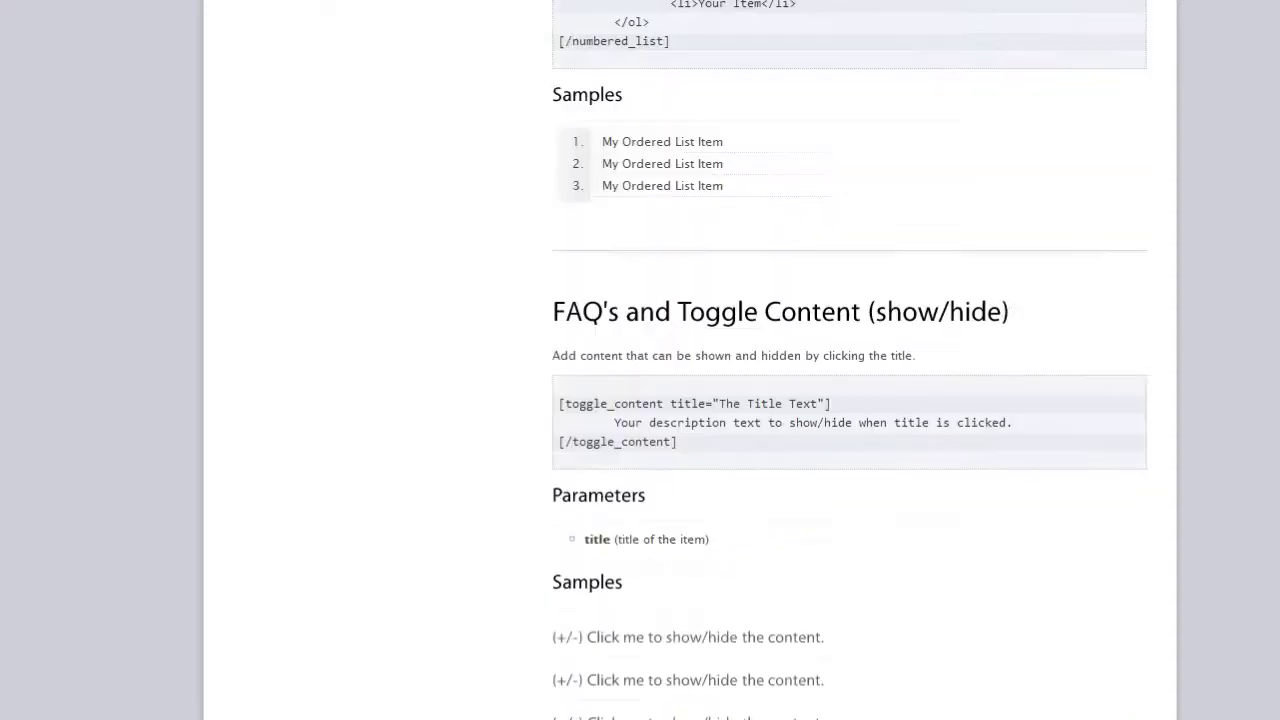
scroll(850, 360, up, 20)
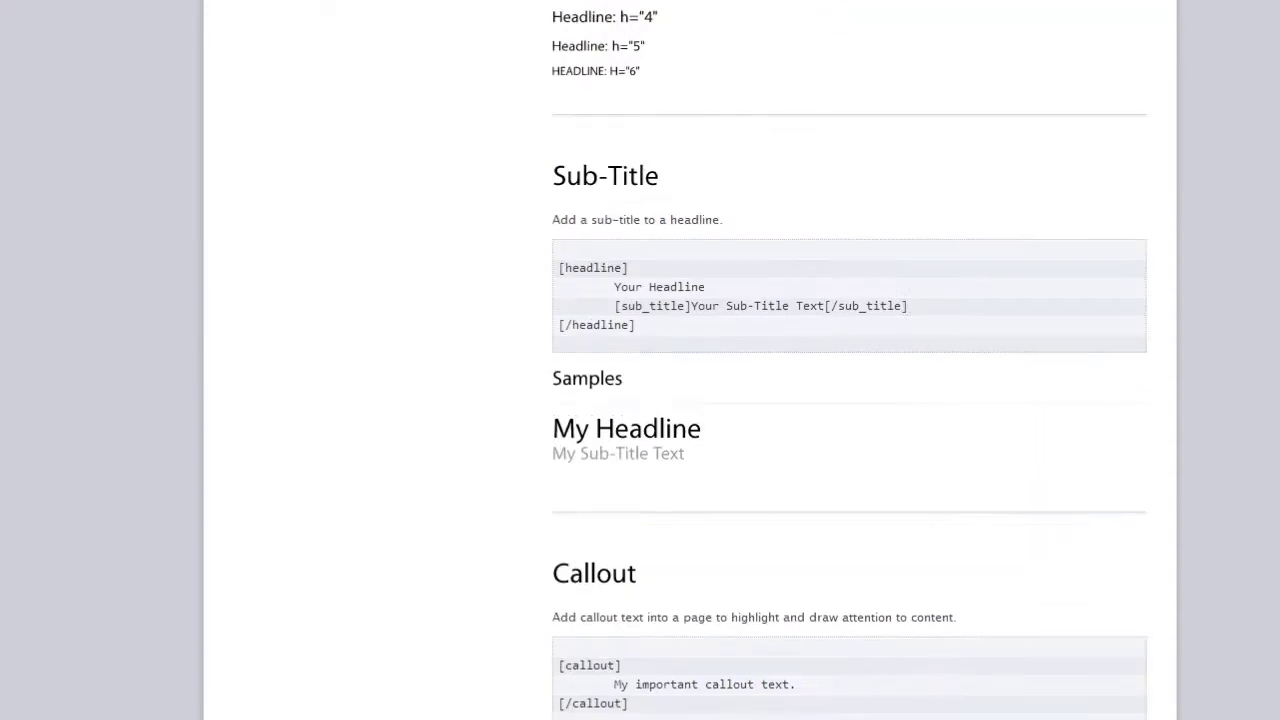
scroll(850, 360, up, 15)
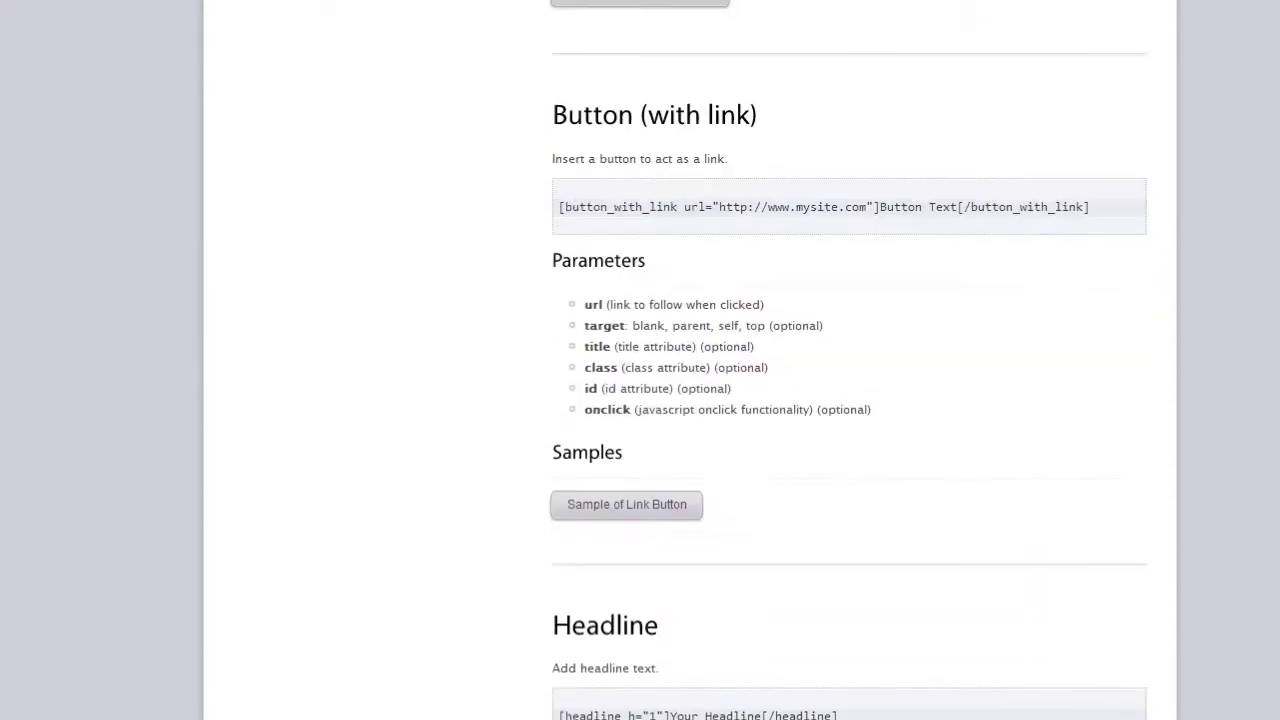
scroll(850, 360, up, 10)
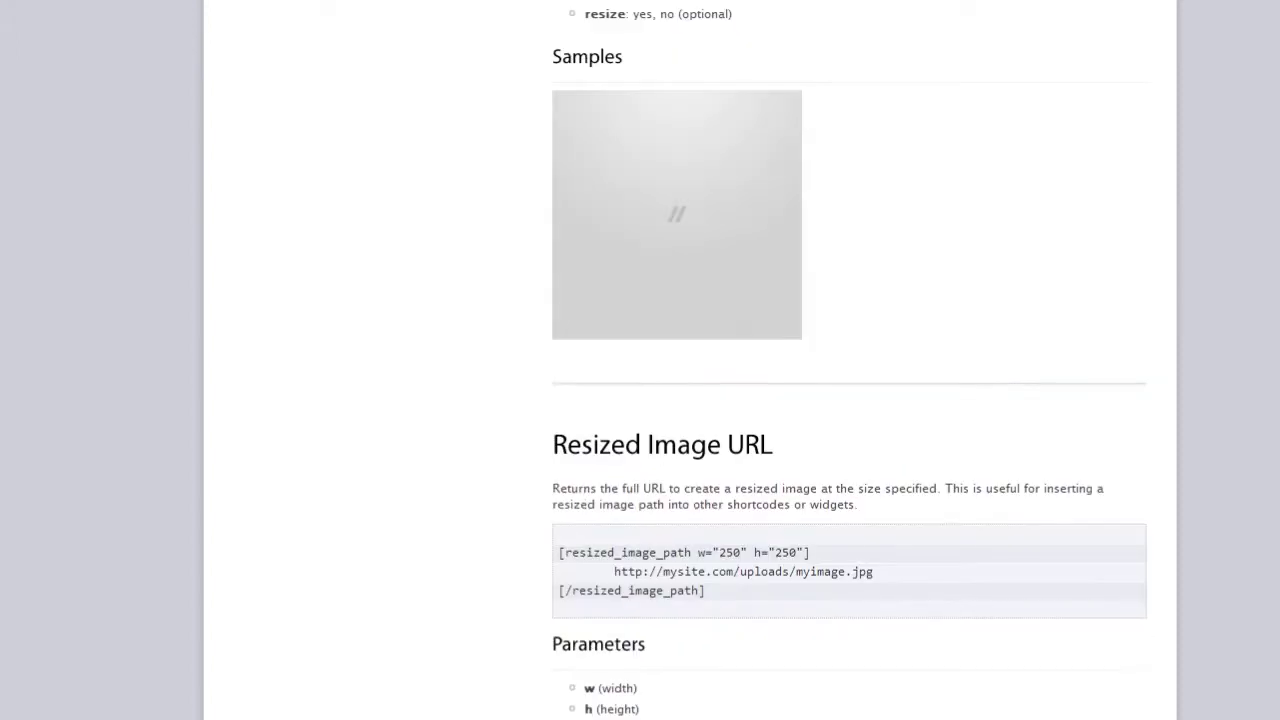
scroll(850, 360, up, 12)
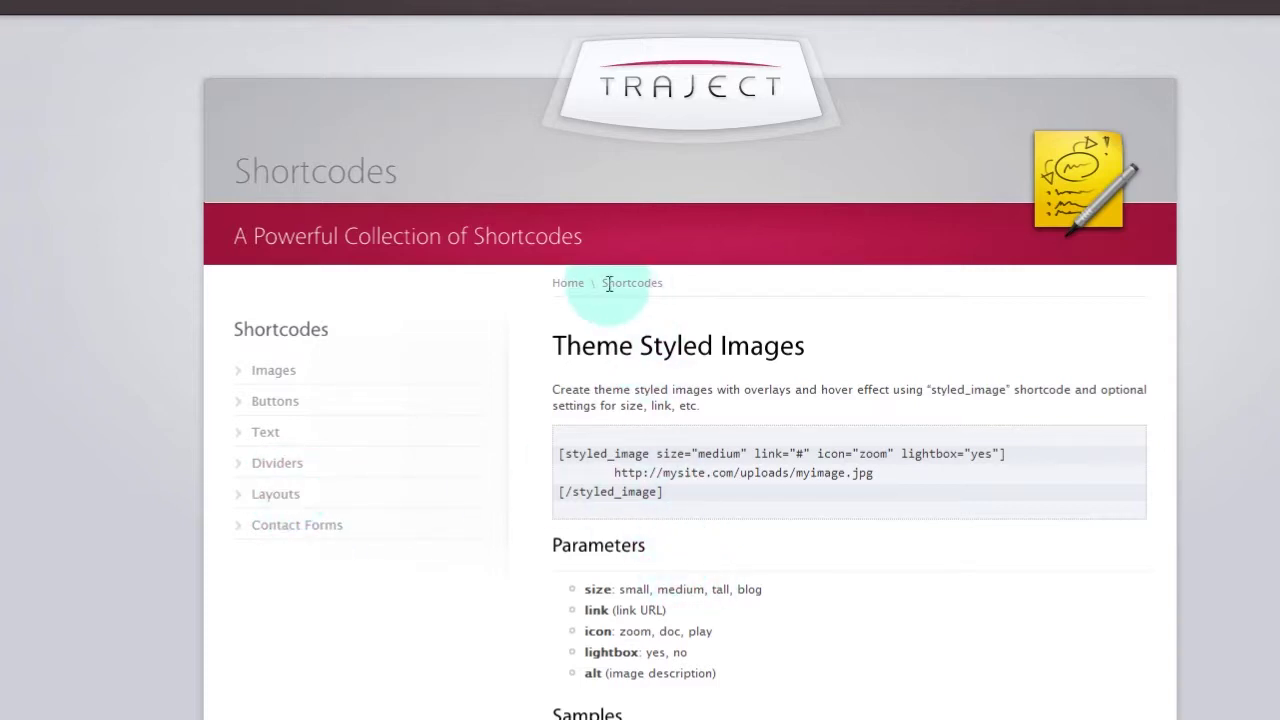
scroll(1005, 558, down, 7)
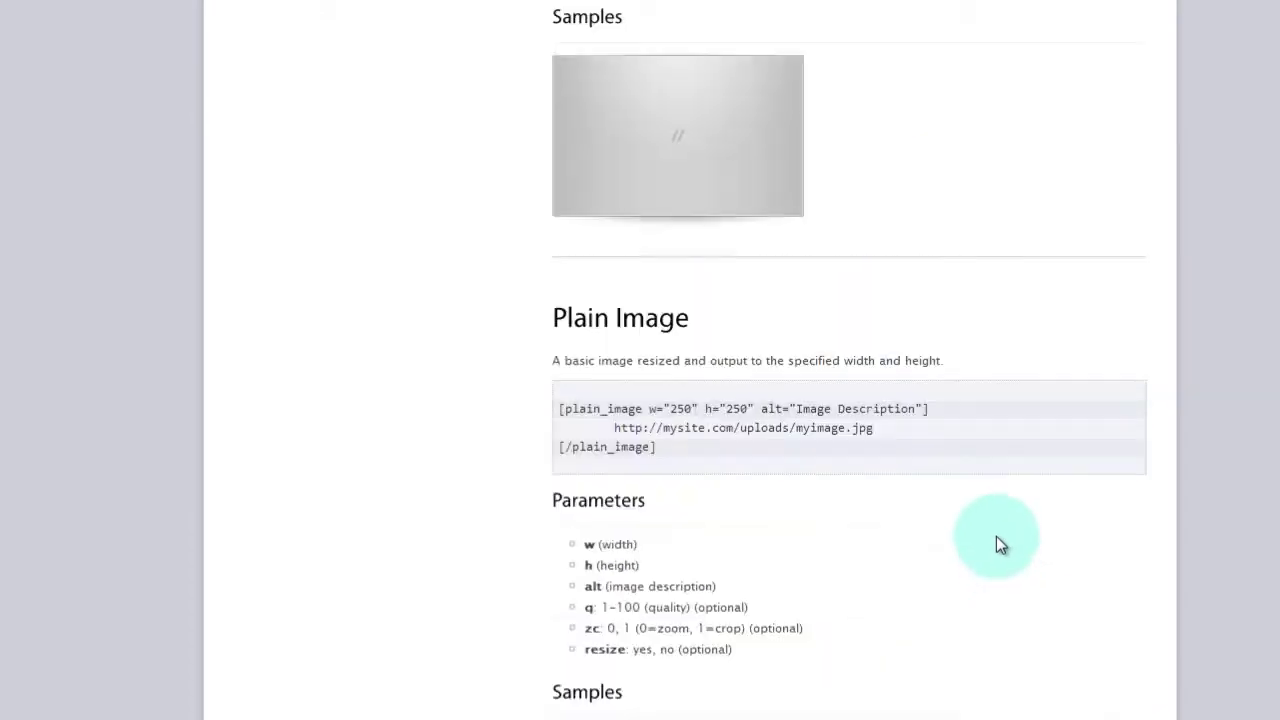
scroll(999, 543, up, 3)
- Return to the demo's home page content, open the preview page's source code and search it for "shortc"
scroll(999, 543, down, 6)
scroll(996, 536, down, 3)
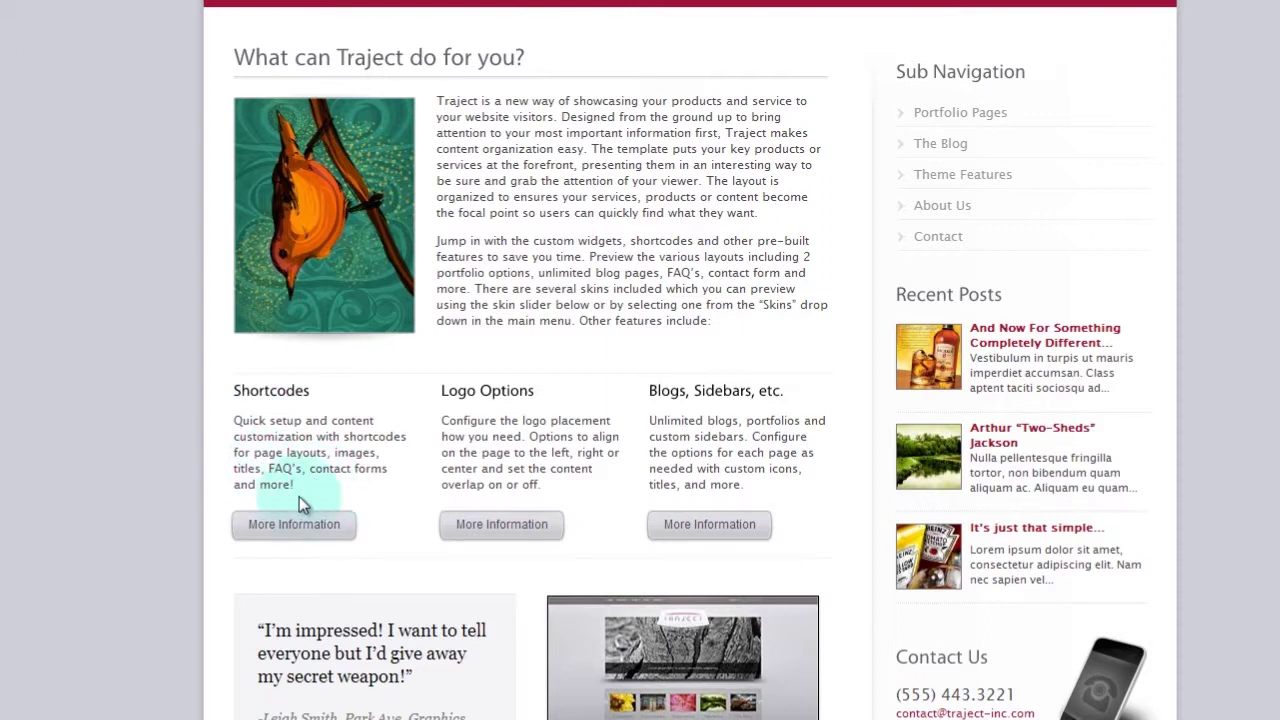
right_click(196, 494)
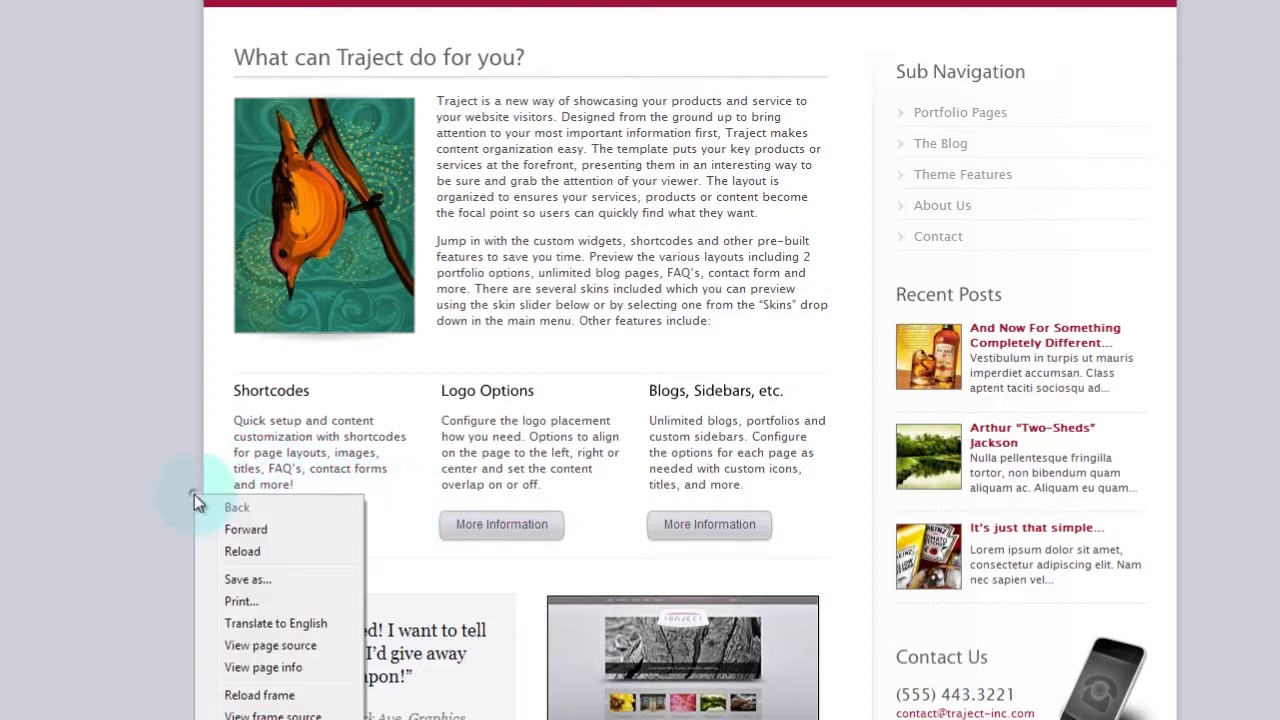
click(277, 650)
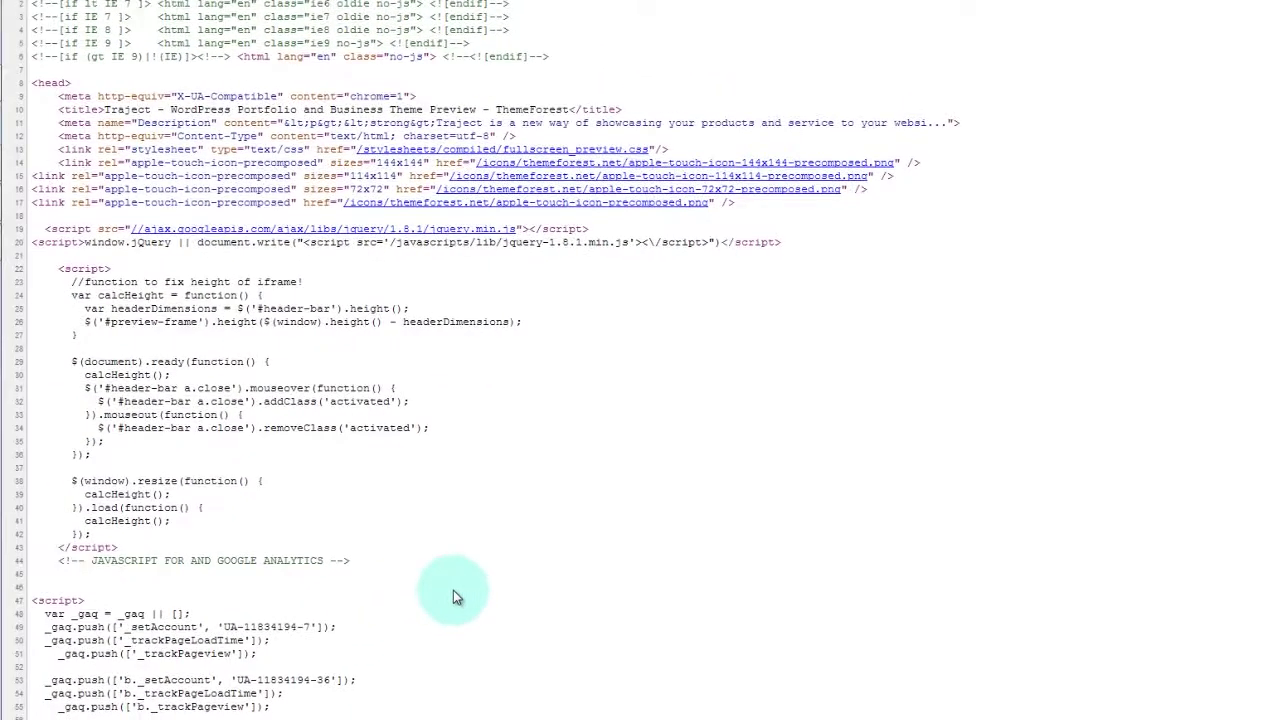
key(ctrl+f)
text(shortc)
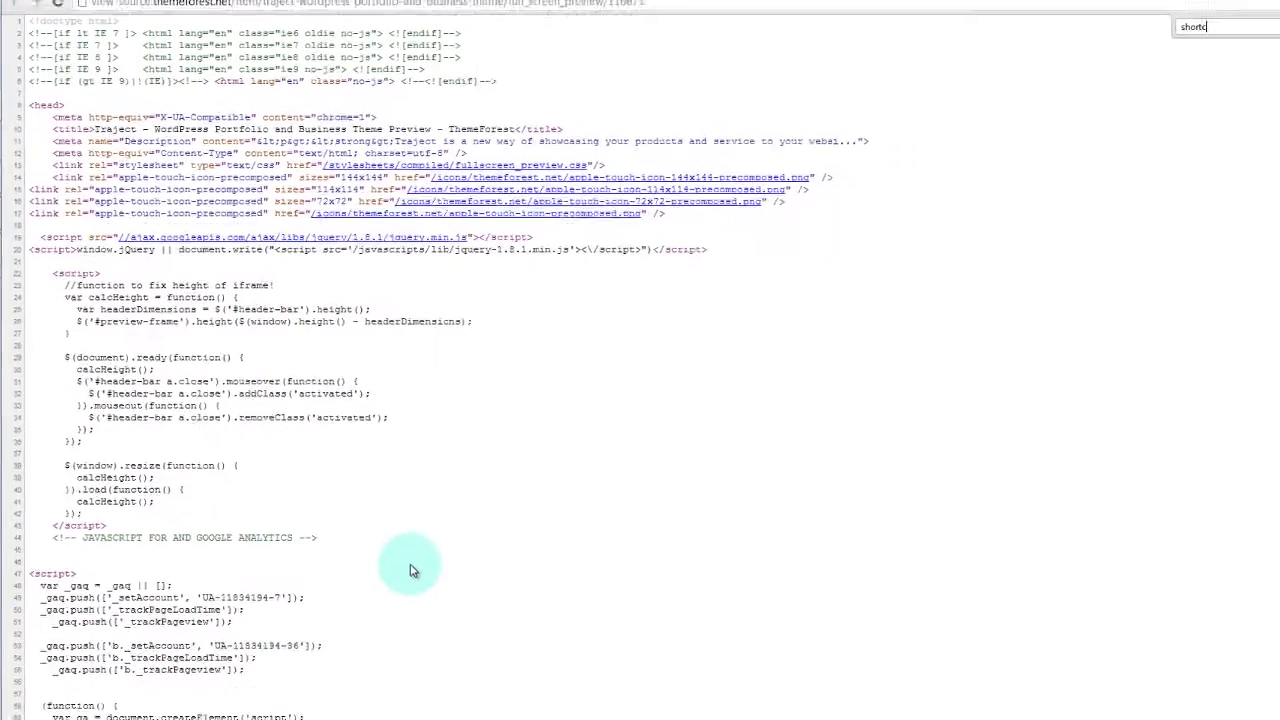
- Check the Shortcodes column text in the demo, search the preview's source for "quick" instead and examine the remaining code
key(BackSpace)
key(BackSpace)
key(BackSpace)
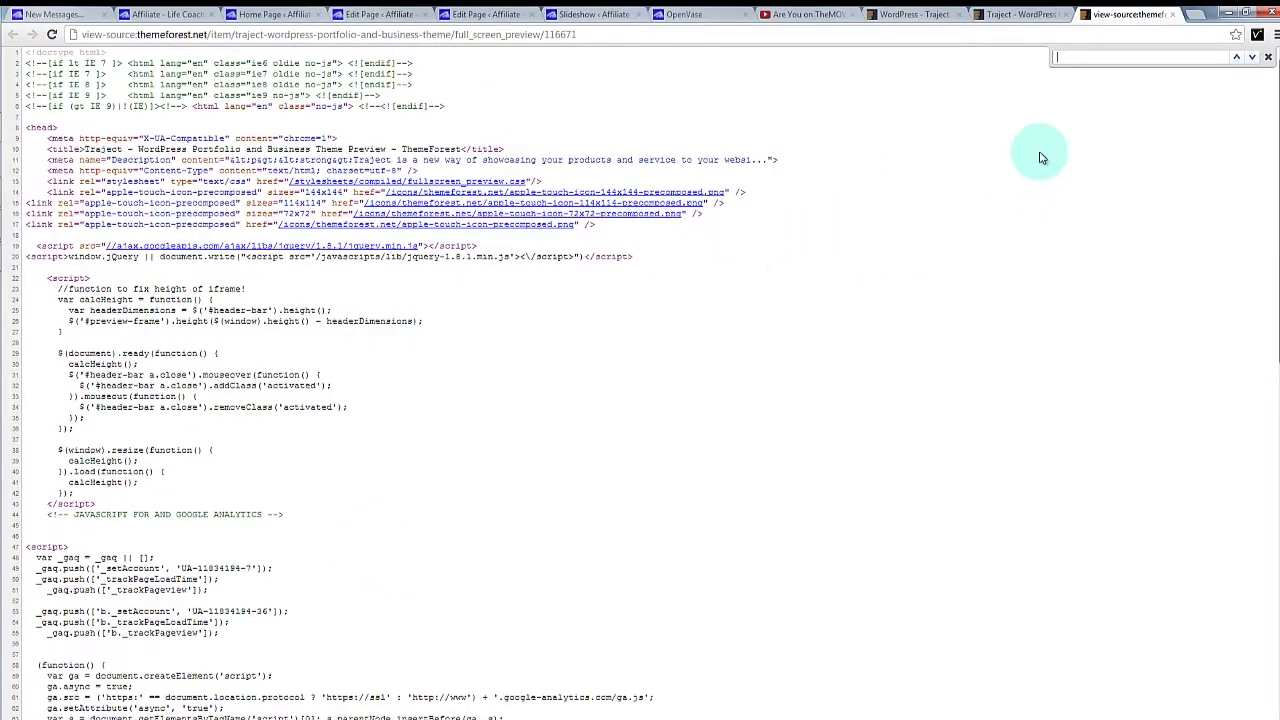
click(1030, 14)
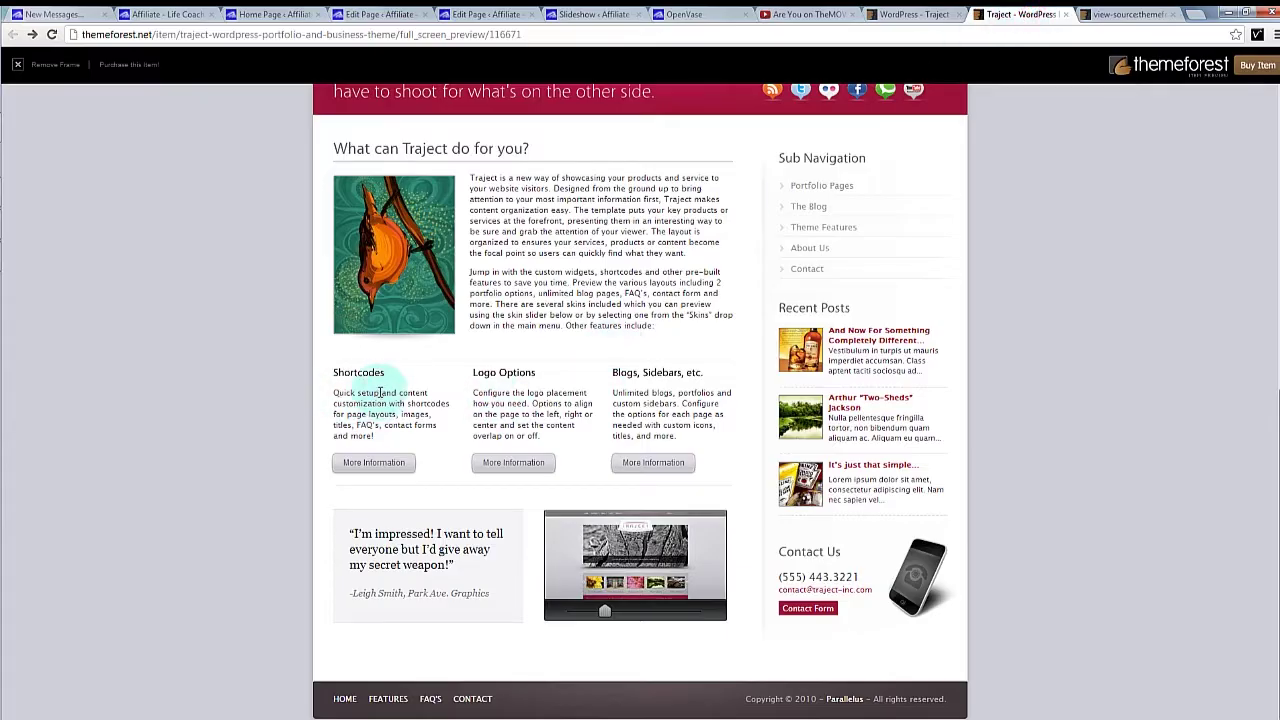
click(1117, 17)
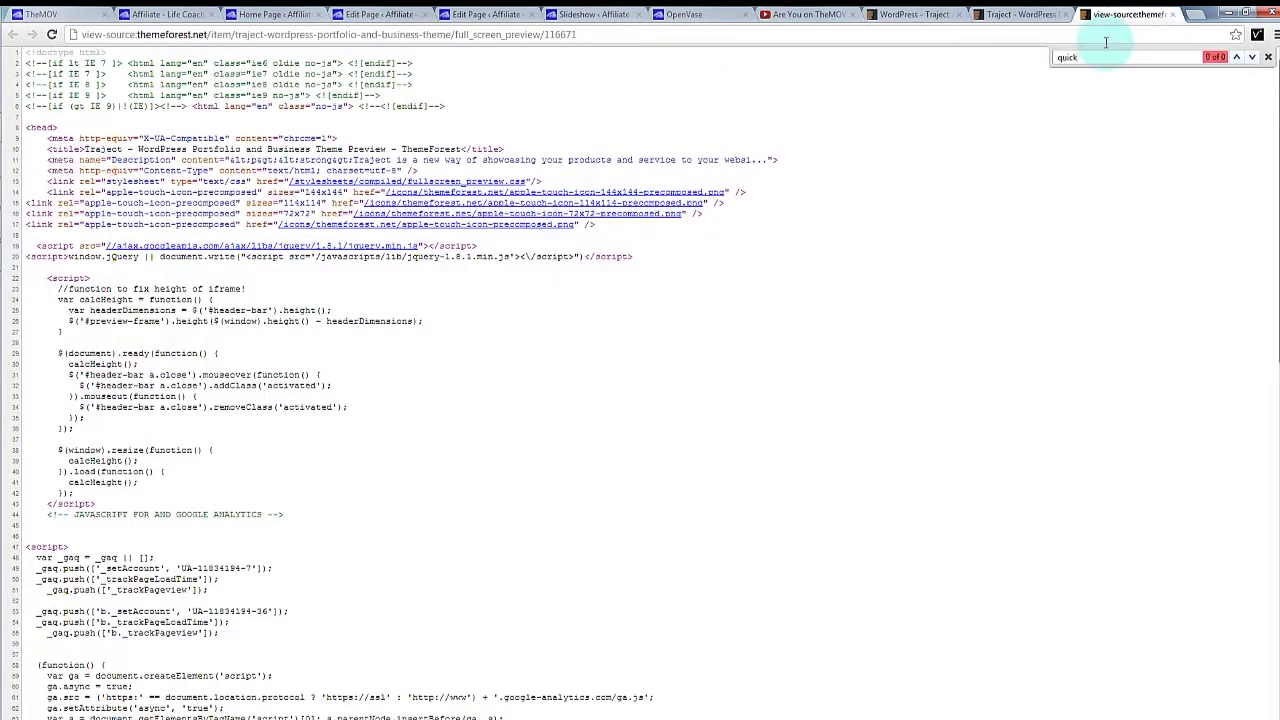
drag(1274, 235, 1236, 603)
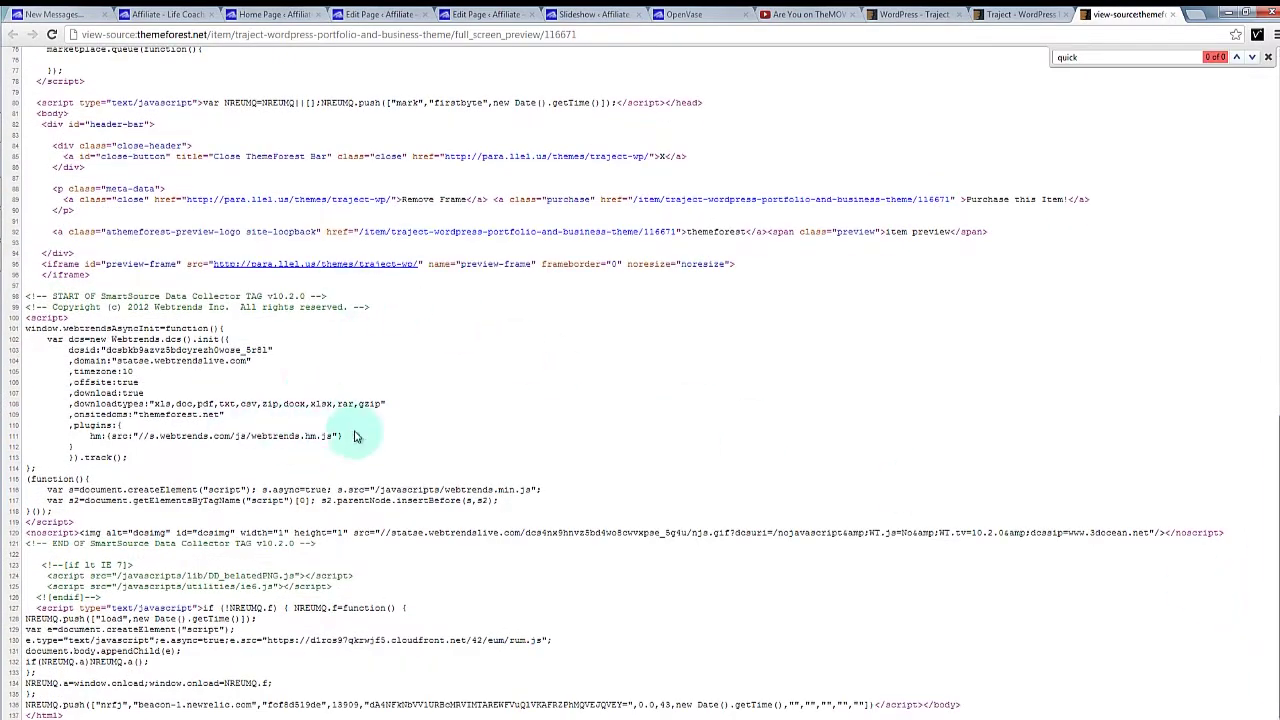
- Open the source code of the Traject demo outside the ThemeForest frame and search it for "quick"
click(1025, 14)
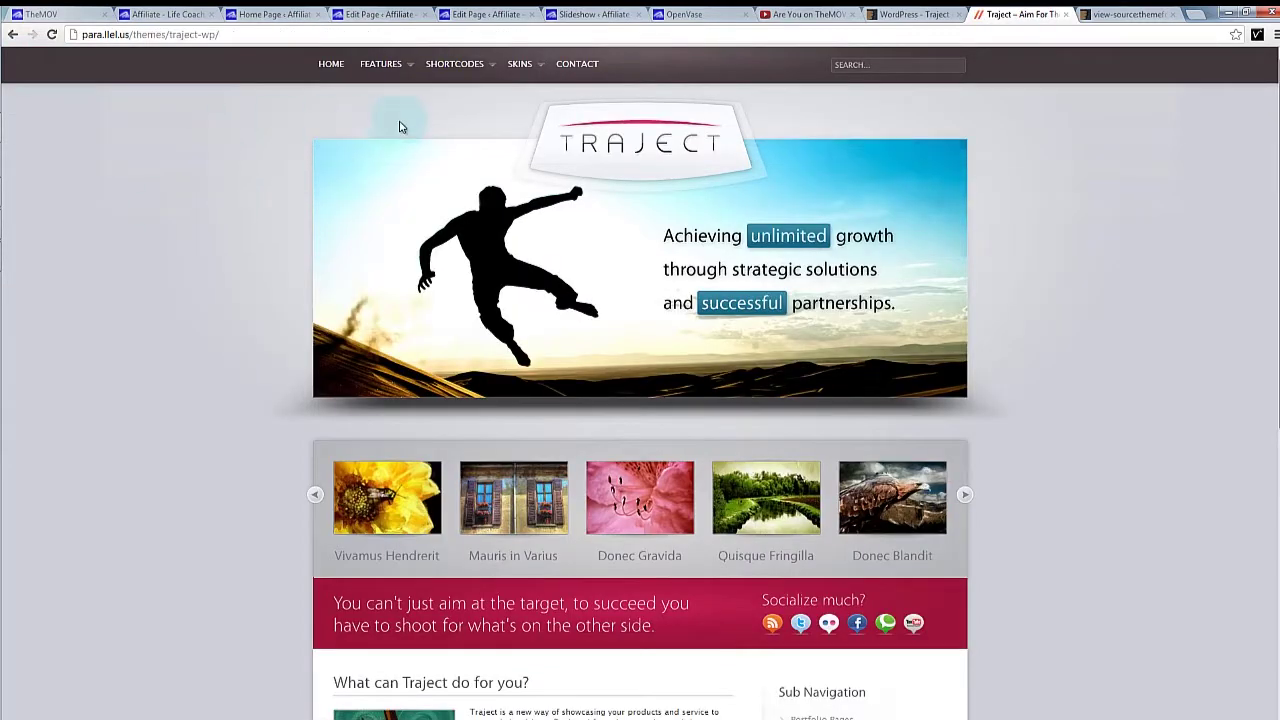
scroll(245, 342, down, 5)
right_click(277, 334)
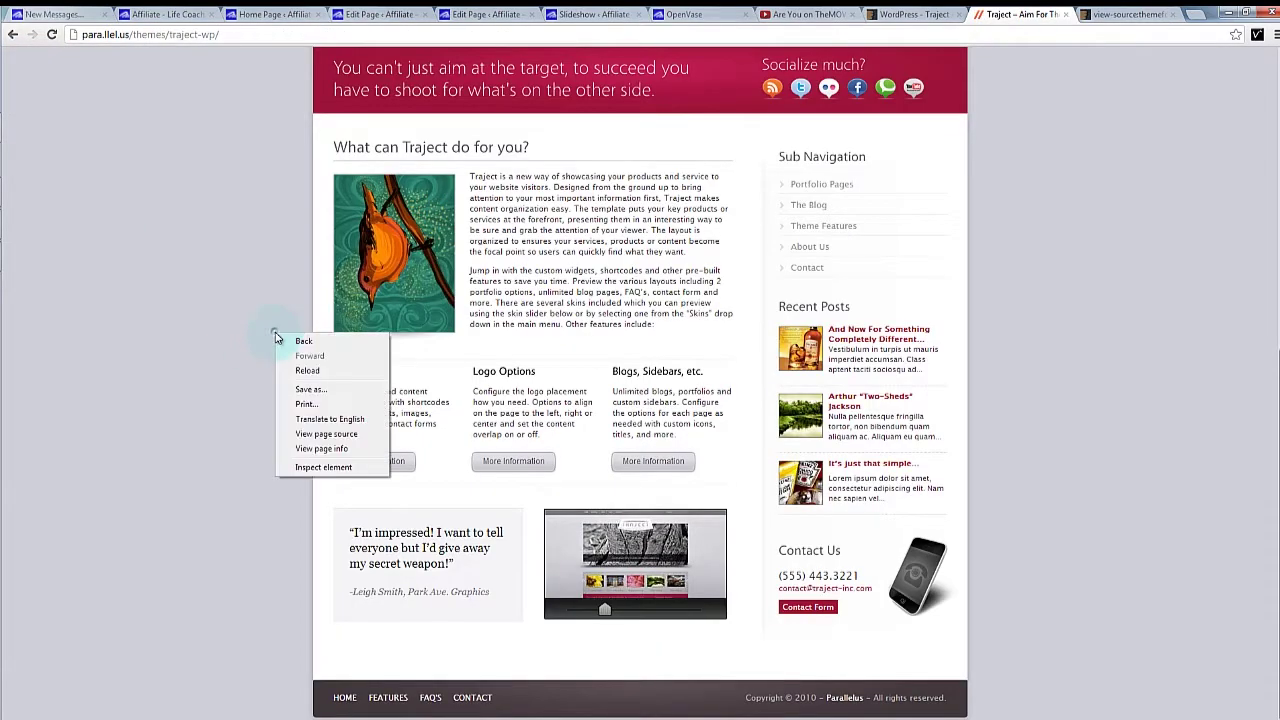
click(353, 437)
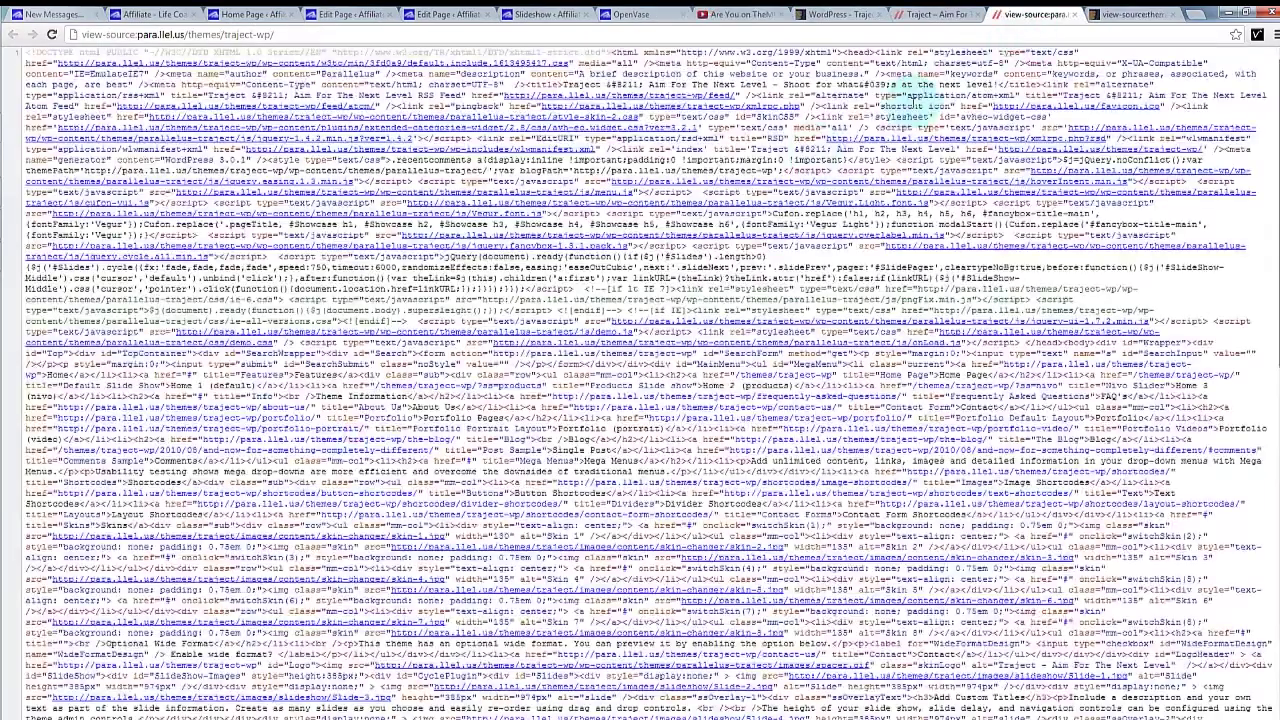
key(ctrl+f)
text(quick)
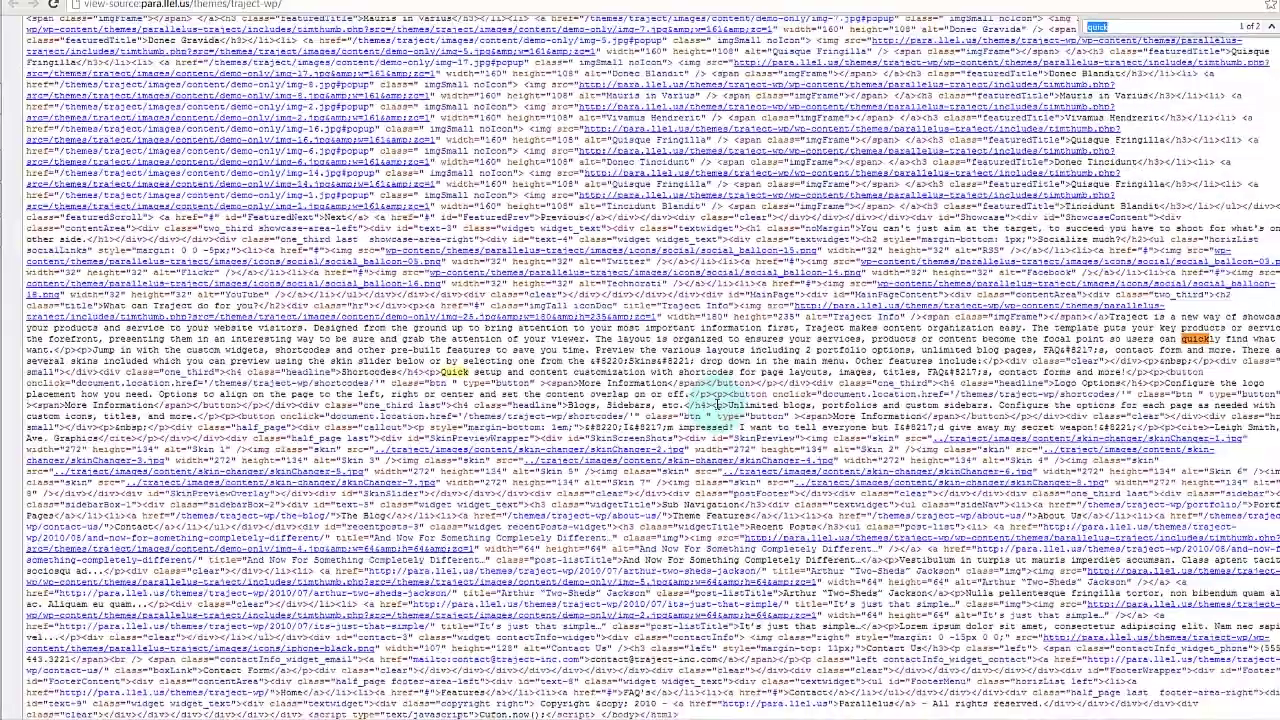
- Copy the HTML of the demo's introduction and feature columns and paste it as HTML below the YouTube address in the Home page
drag(710, 405, 818, 310)
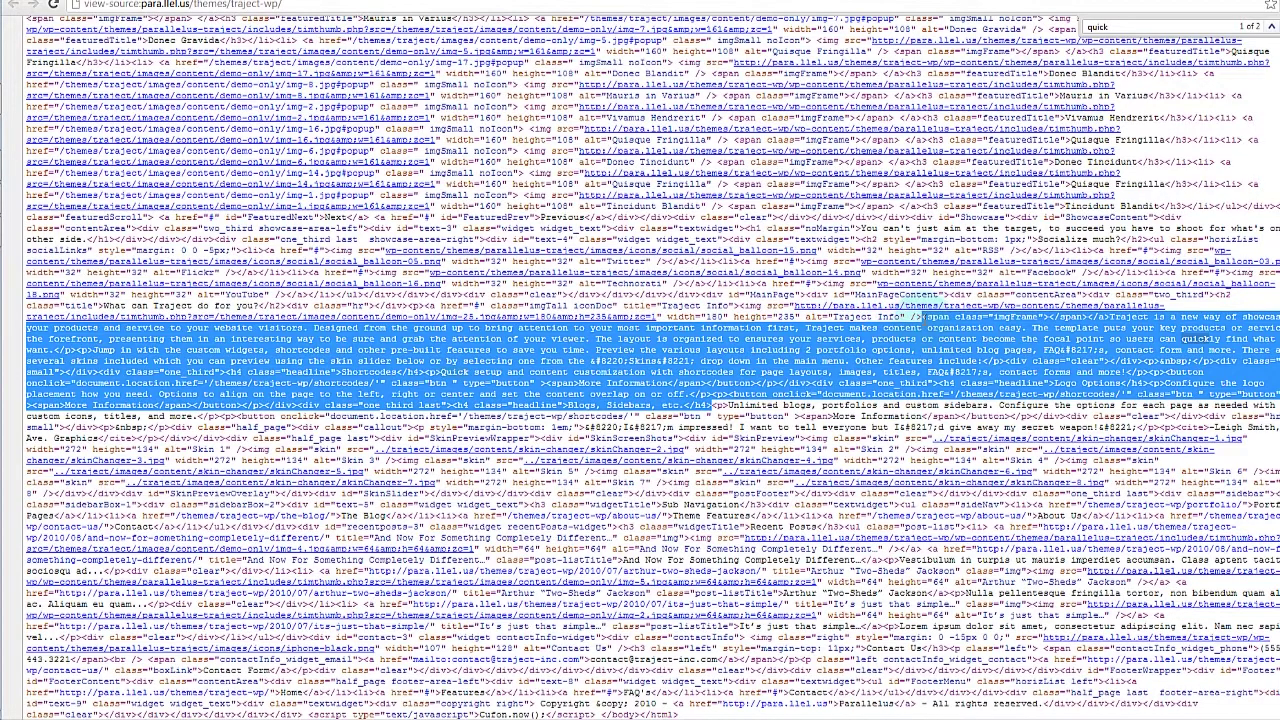
key(ctrl+c)
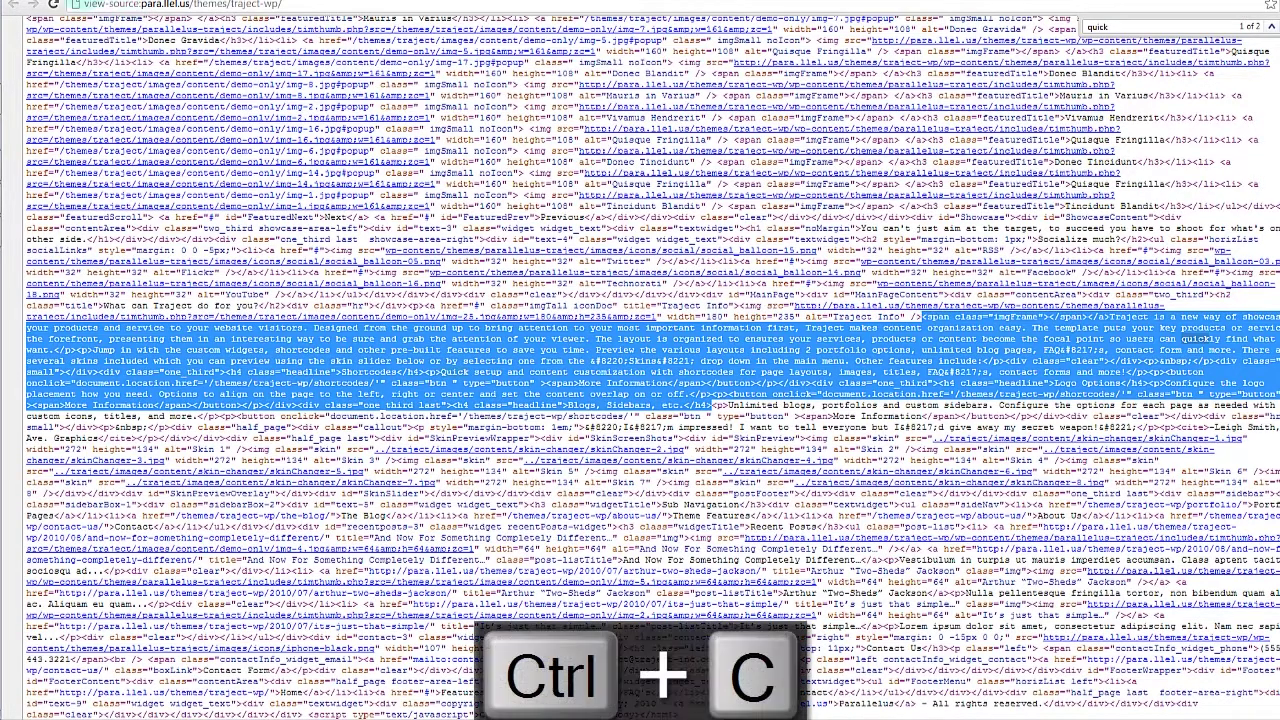
click(335, 3)
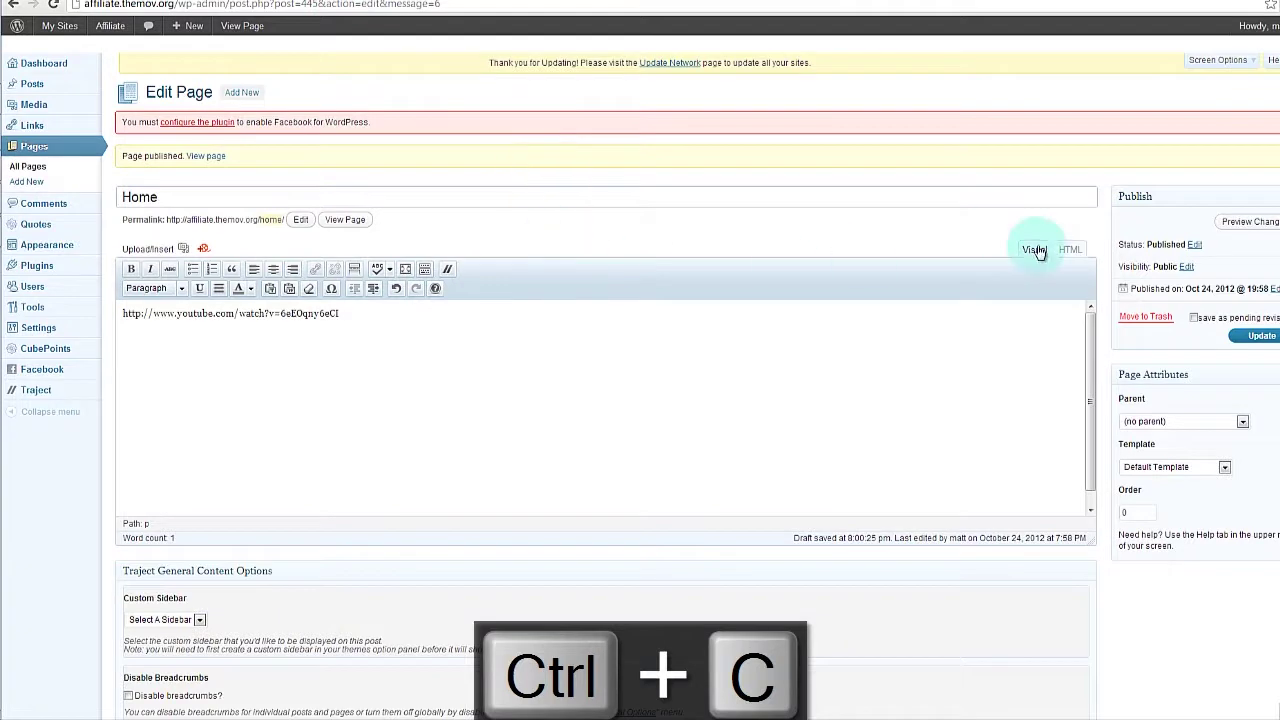
click(1070, 250)
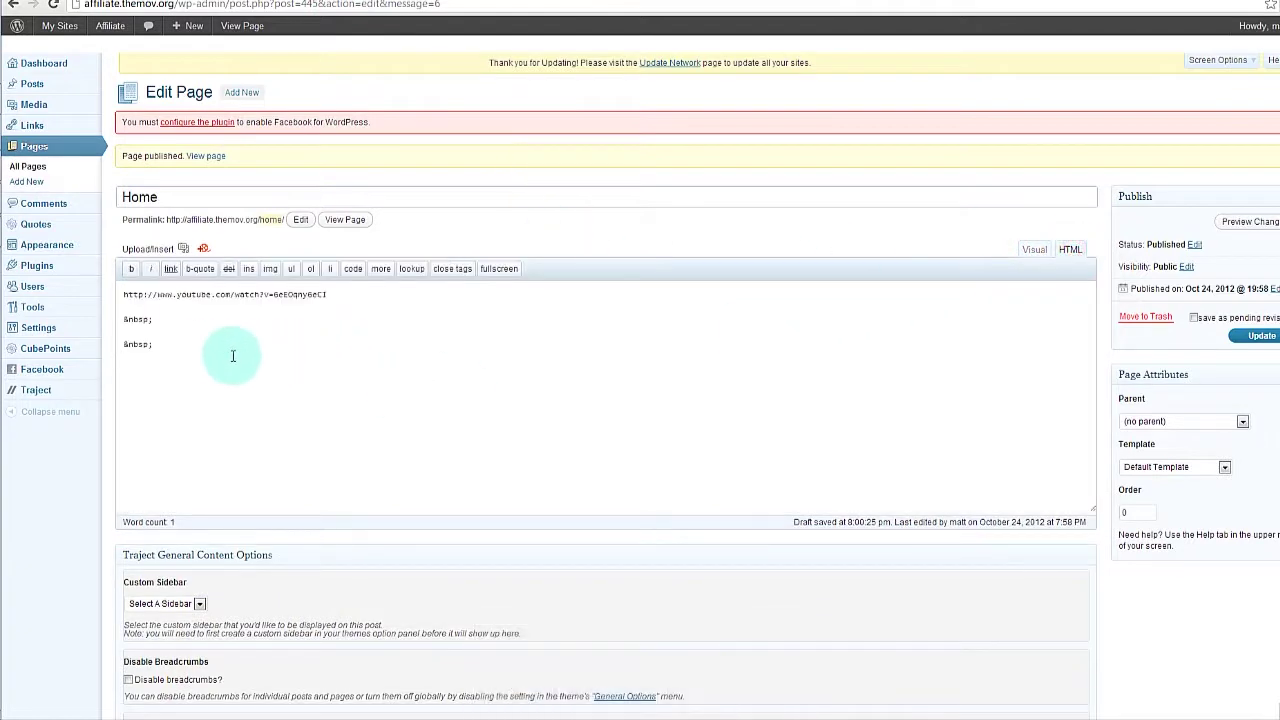
drag(237, 354, 230, 355)
key(ctrl+v)
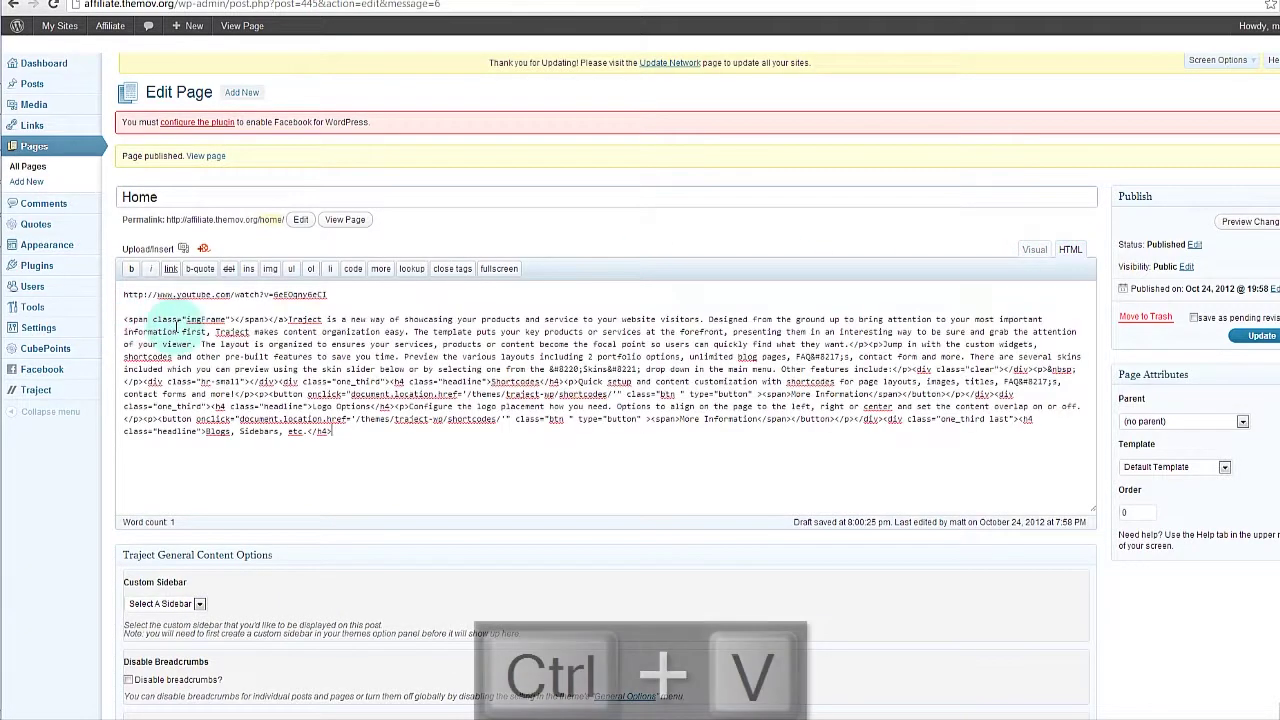
click(1036, 250)
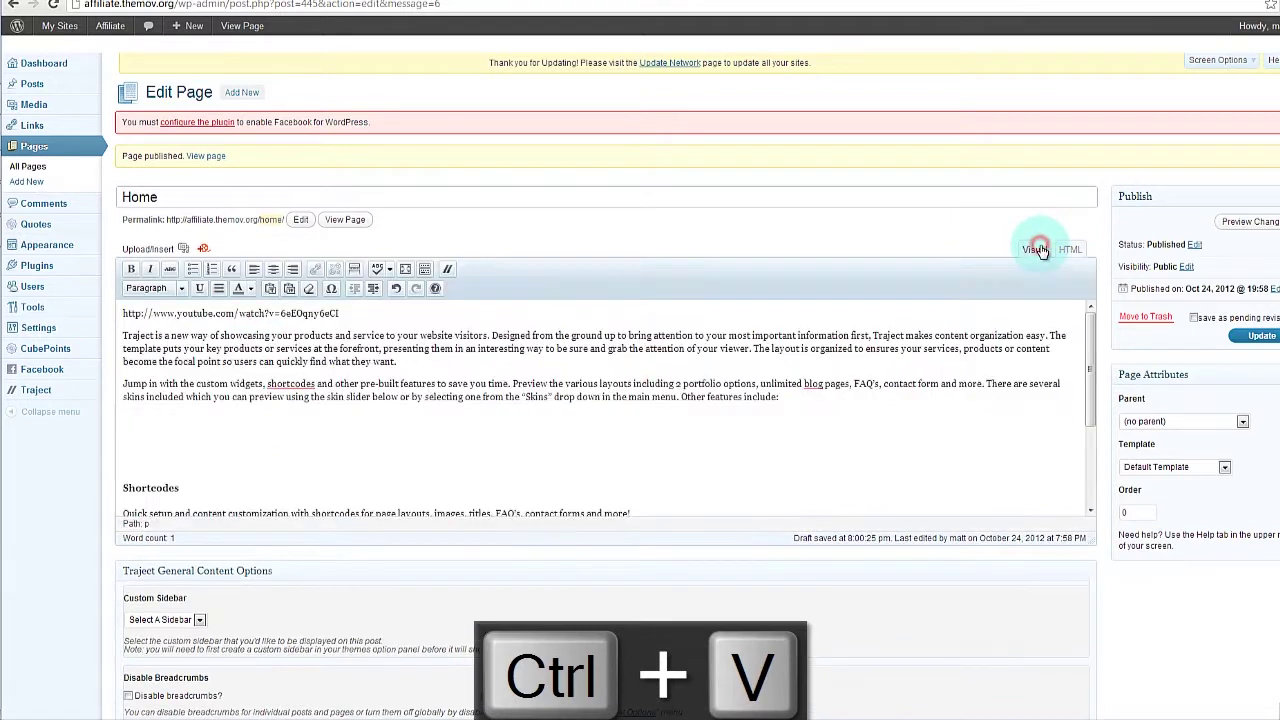
- Examine how the pasted Shortcodes, Logo Options and Blogs sections are laid out in the Home page's visual editor
scroll(1086, 337, down, 5)
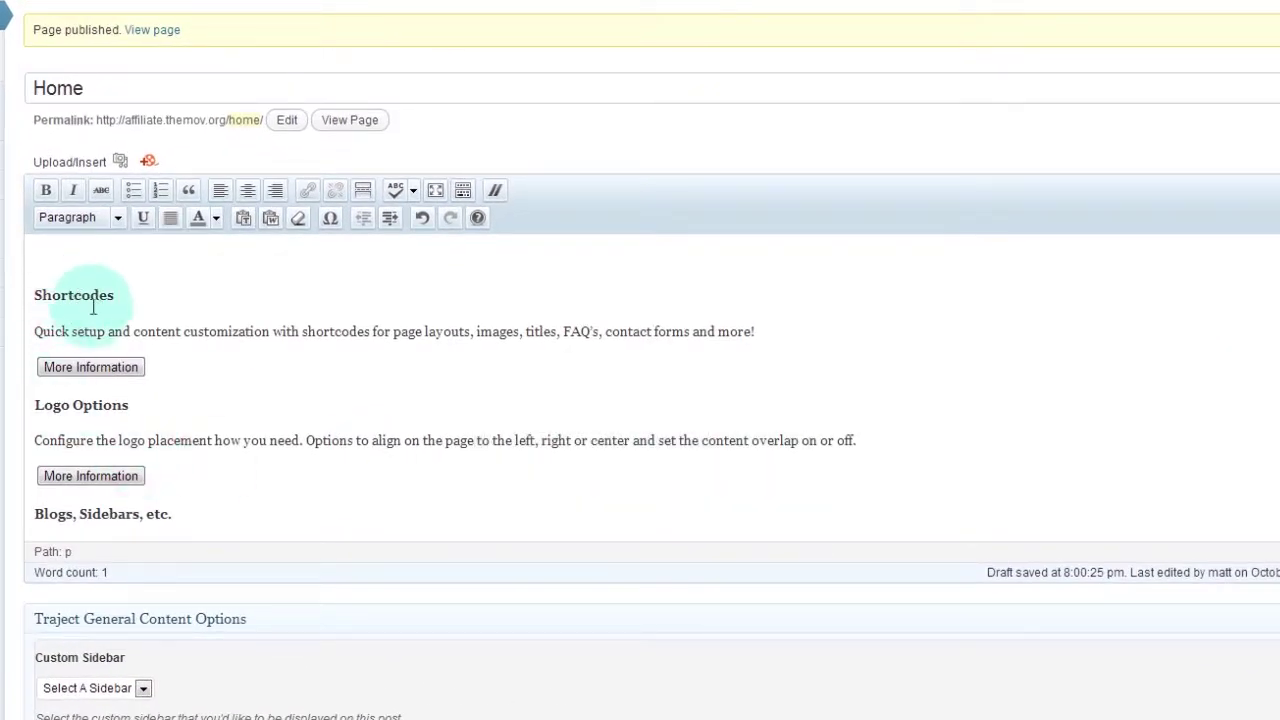
click(63, 333)
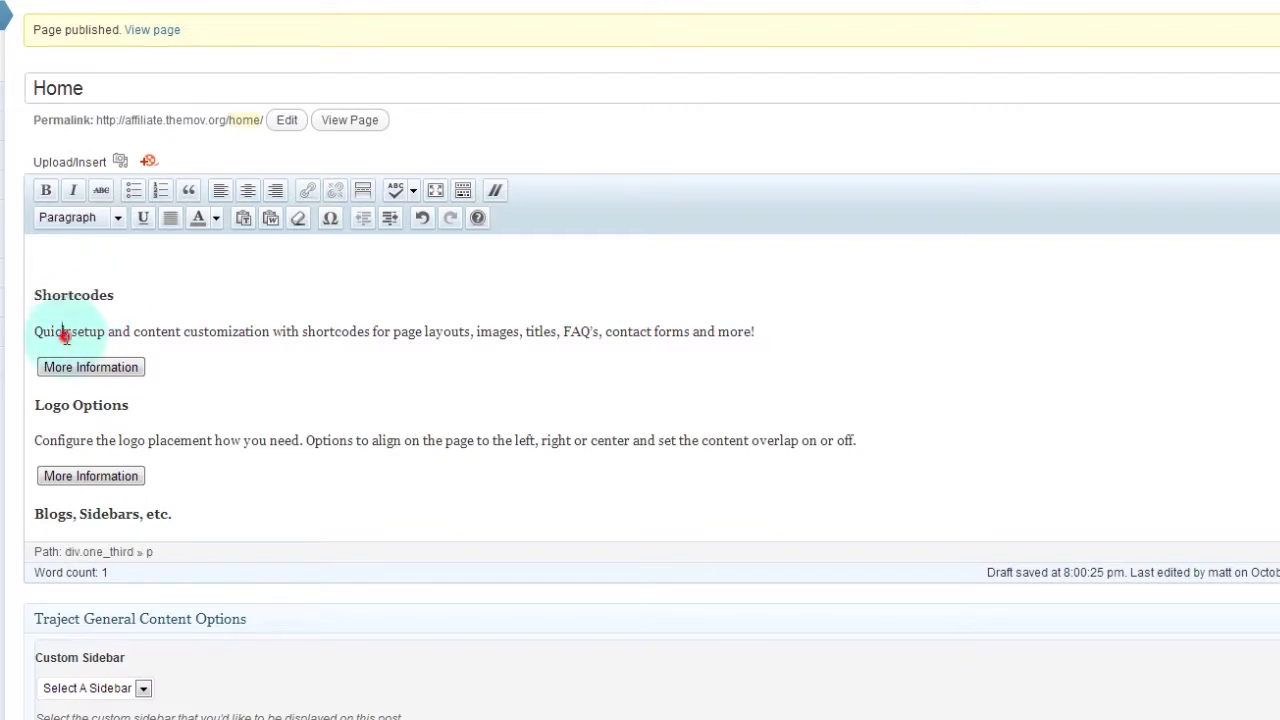
scroll(222, 402, down, 3)
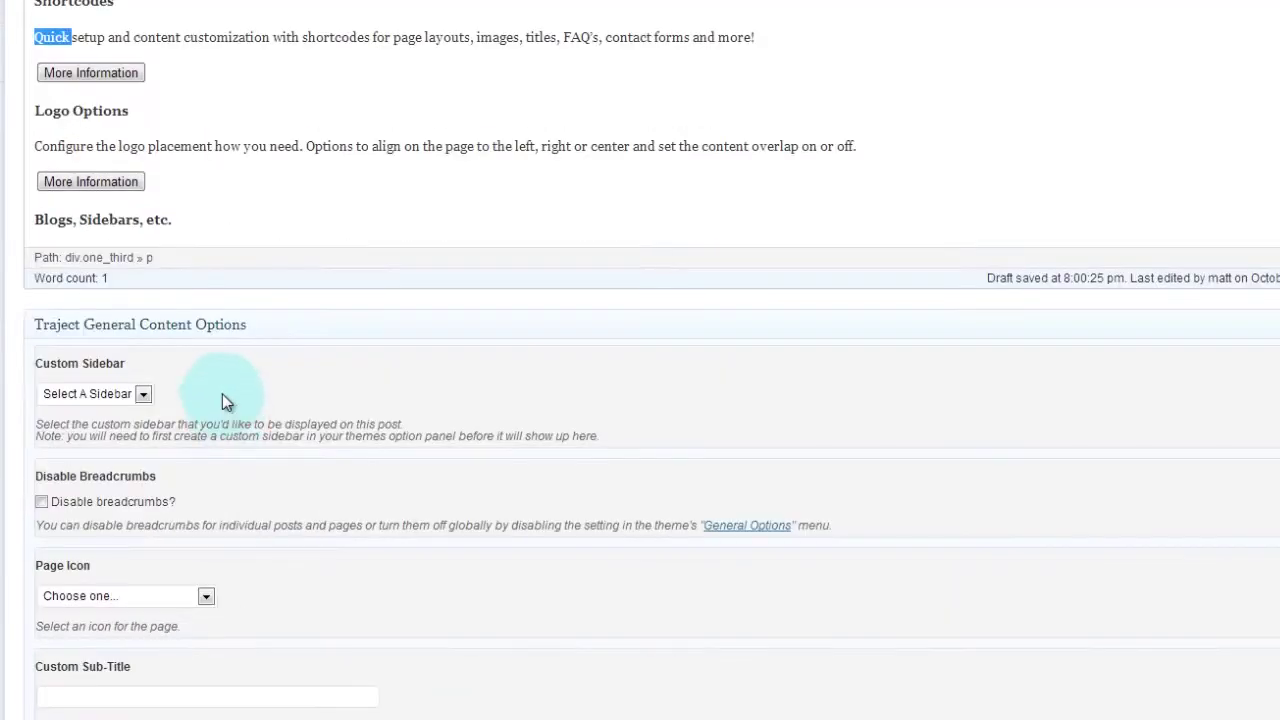
scroll(219, 290, up, 1)
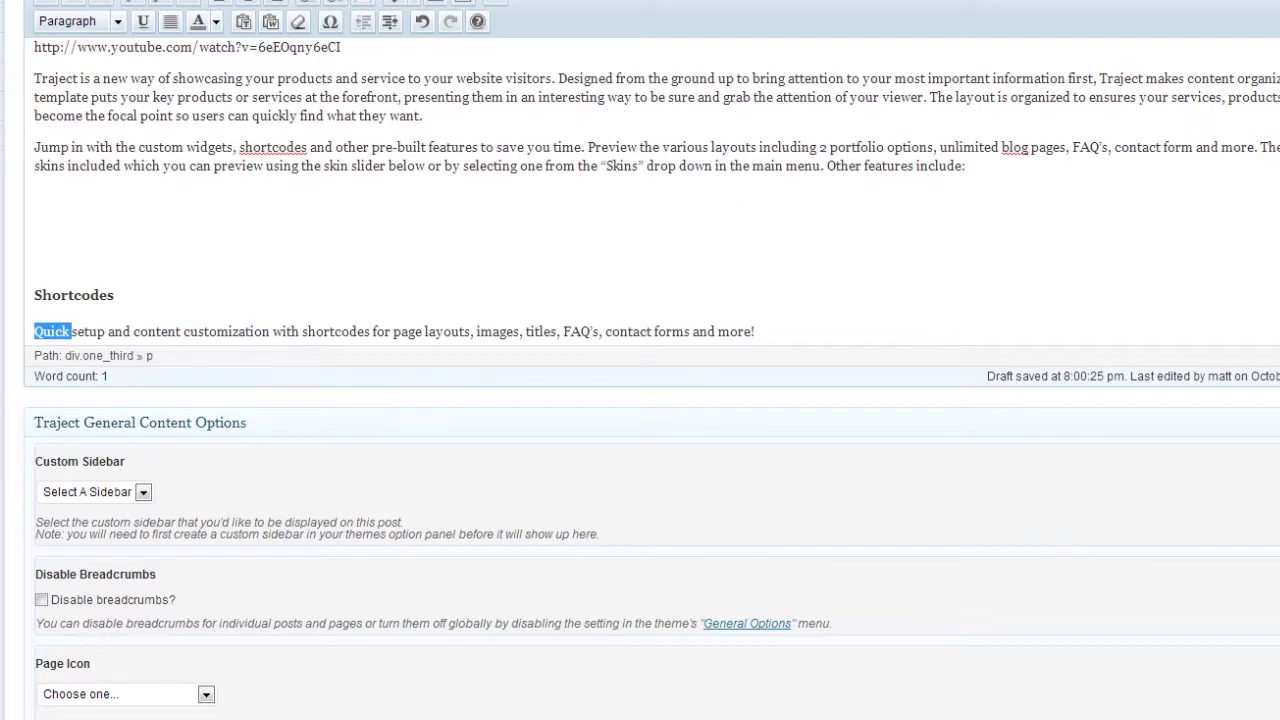
scroll(650, 190, down, 2)
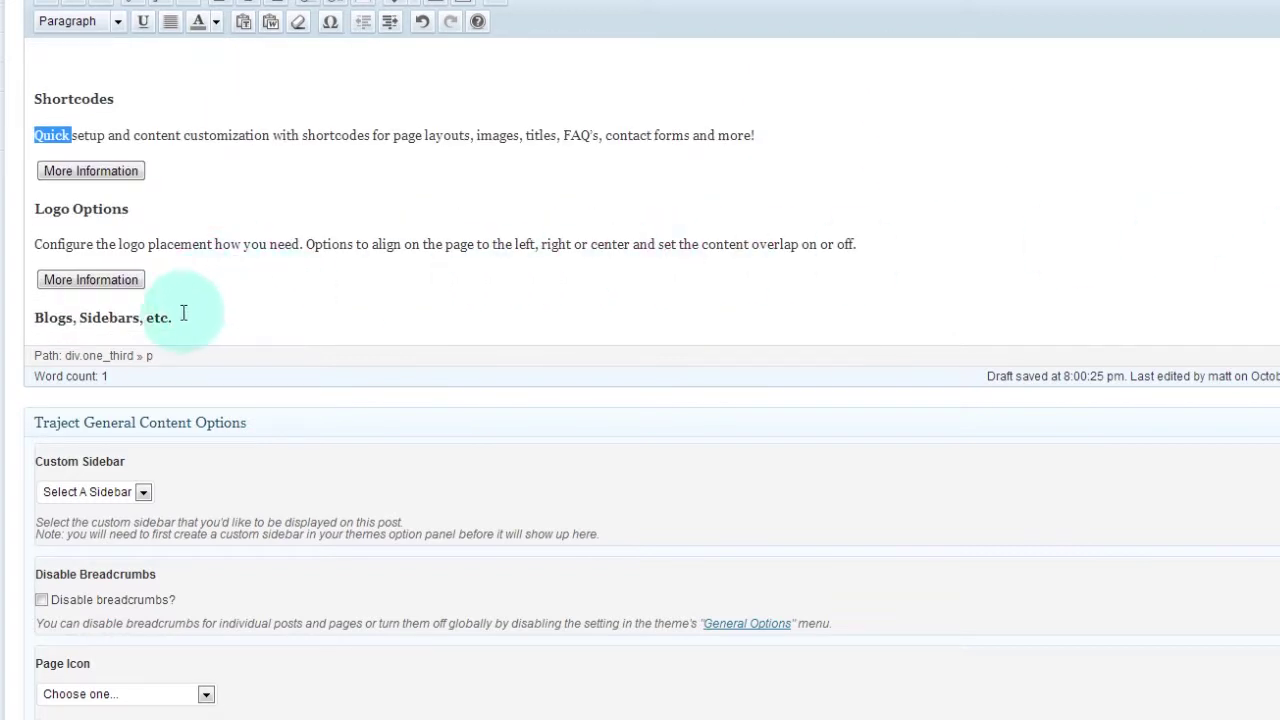
click(160, 135)
- Delete the pasted demo HTML from the Home page, keeping only the YouTube address, and return to the visual editor
click(1048, 148)
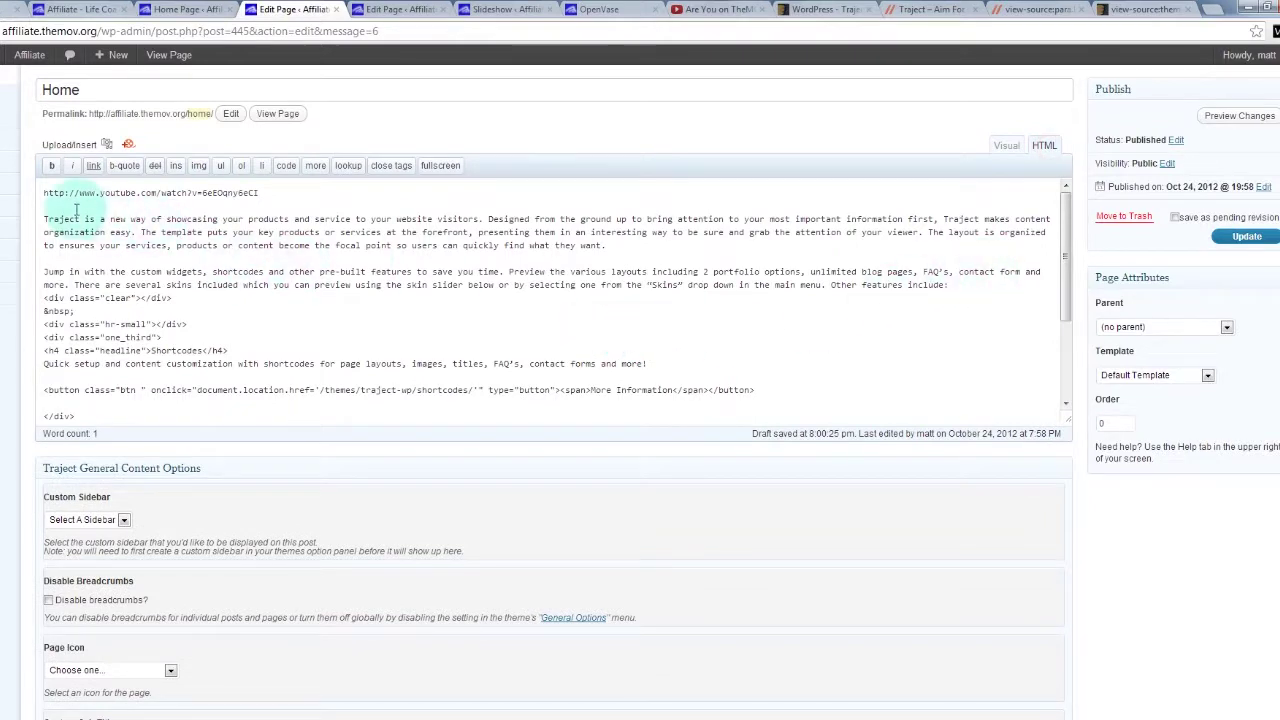
drag(43, 210, 863, 466)
key(BackSpace)
click(215, 199)
click(1010, 147)
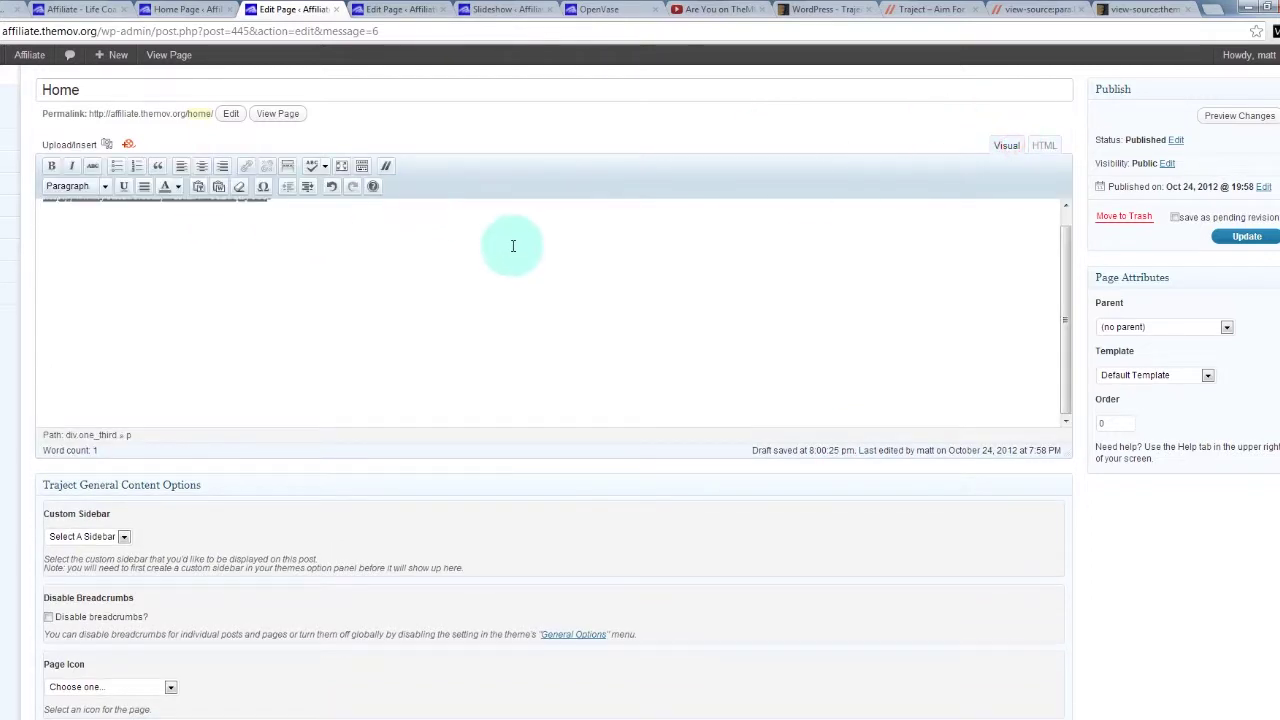
- Replace the Home page's entire content with the theme's Three Column Layout shortcode
key(ctrl+a)
scroll(470, 220, up, 2)
click(468, 237)
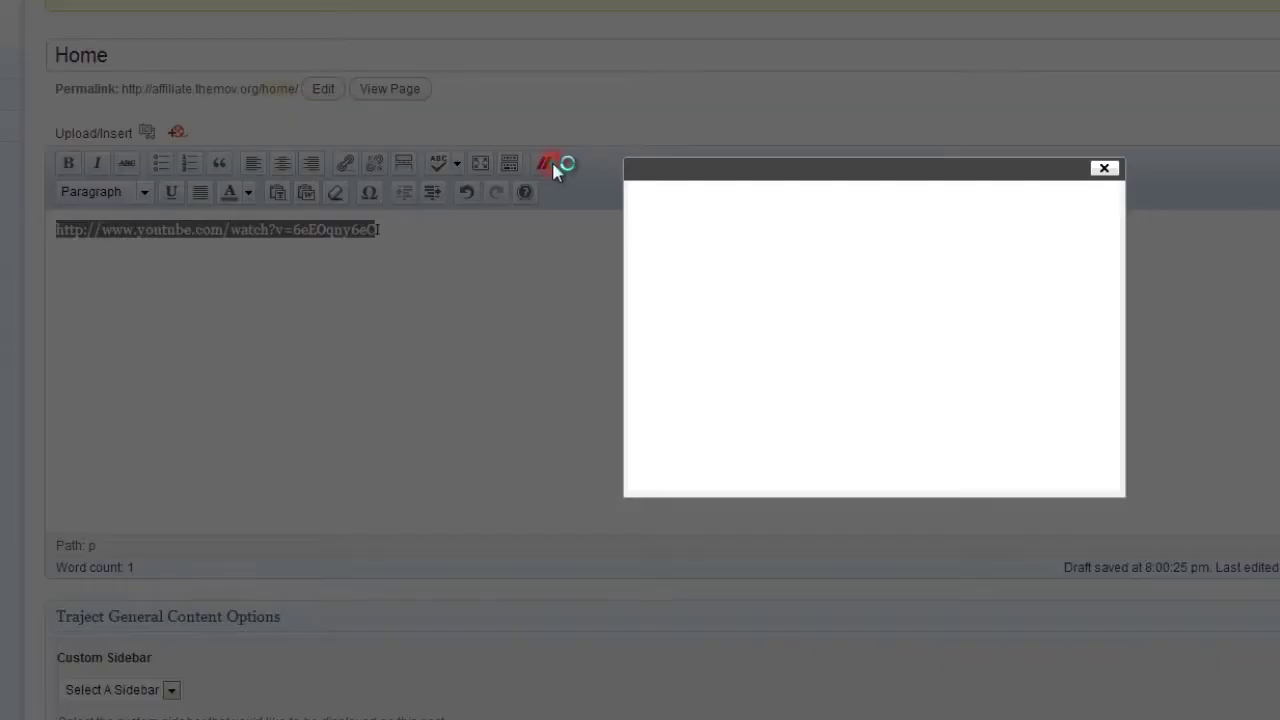
click(909, 262)
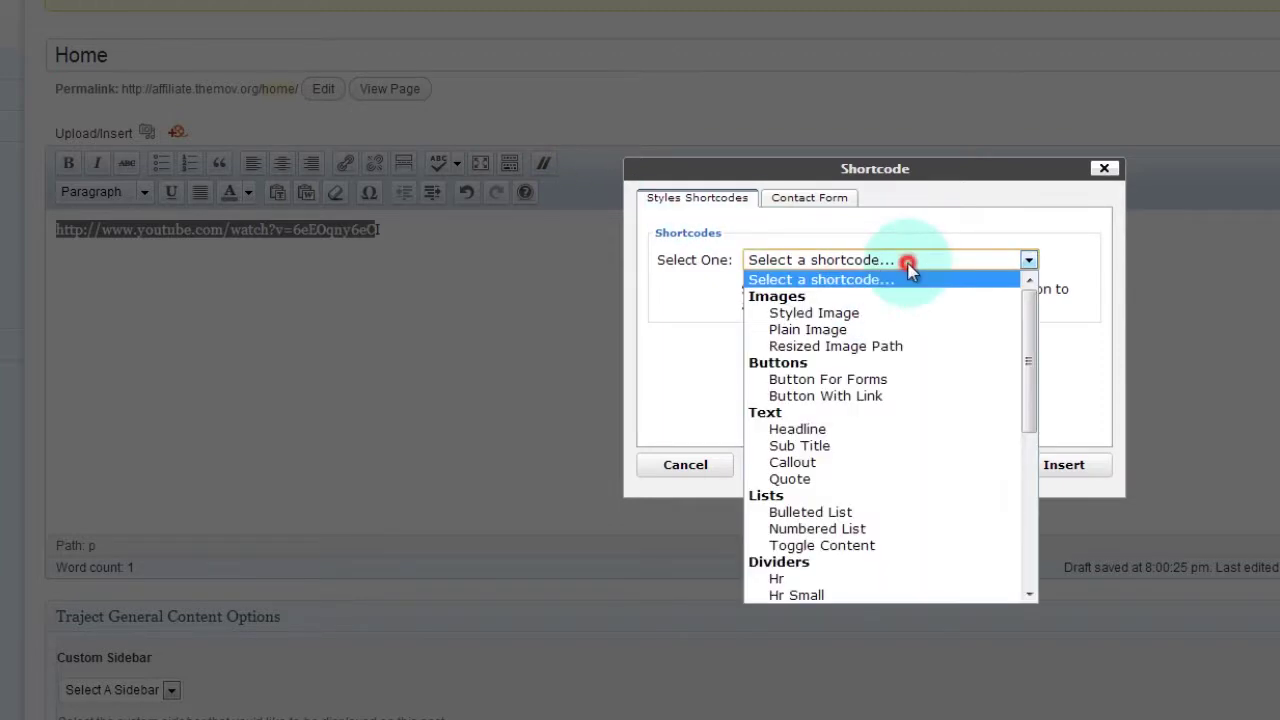
drag(1030, 316, 986, 420)
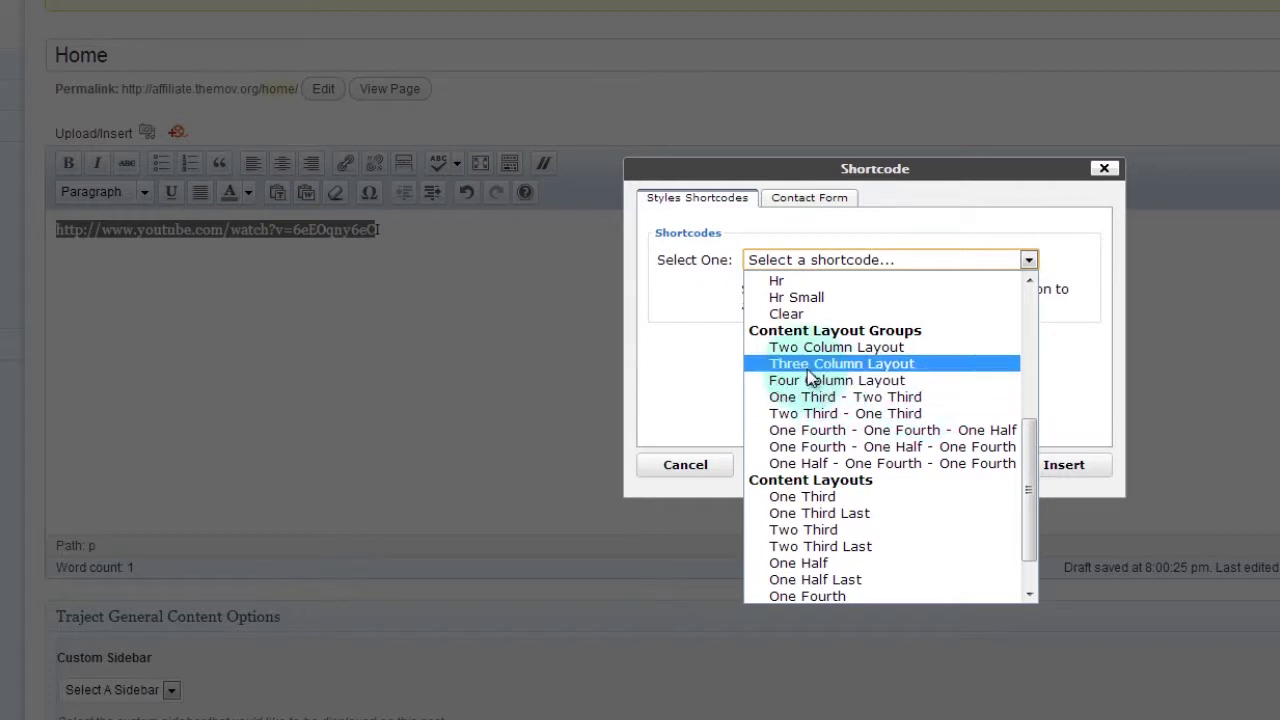
click(871, 364)
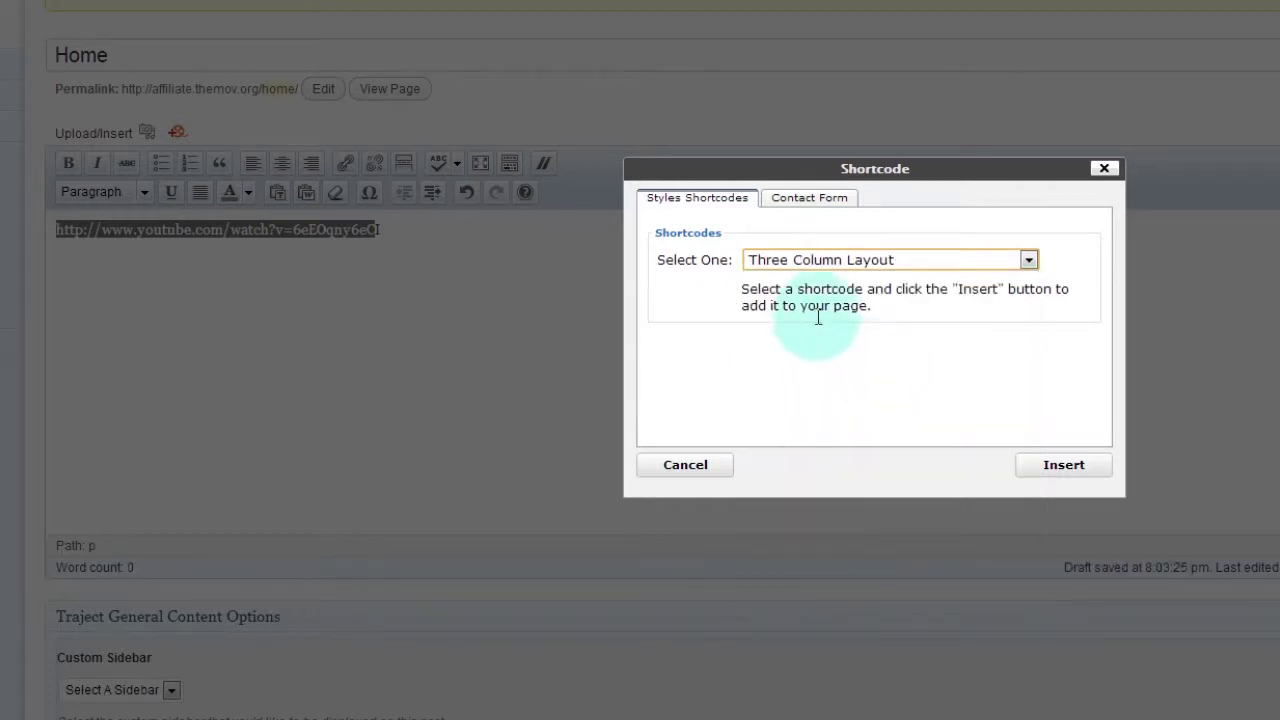
click(1040, 460)
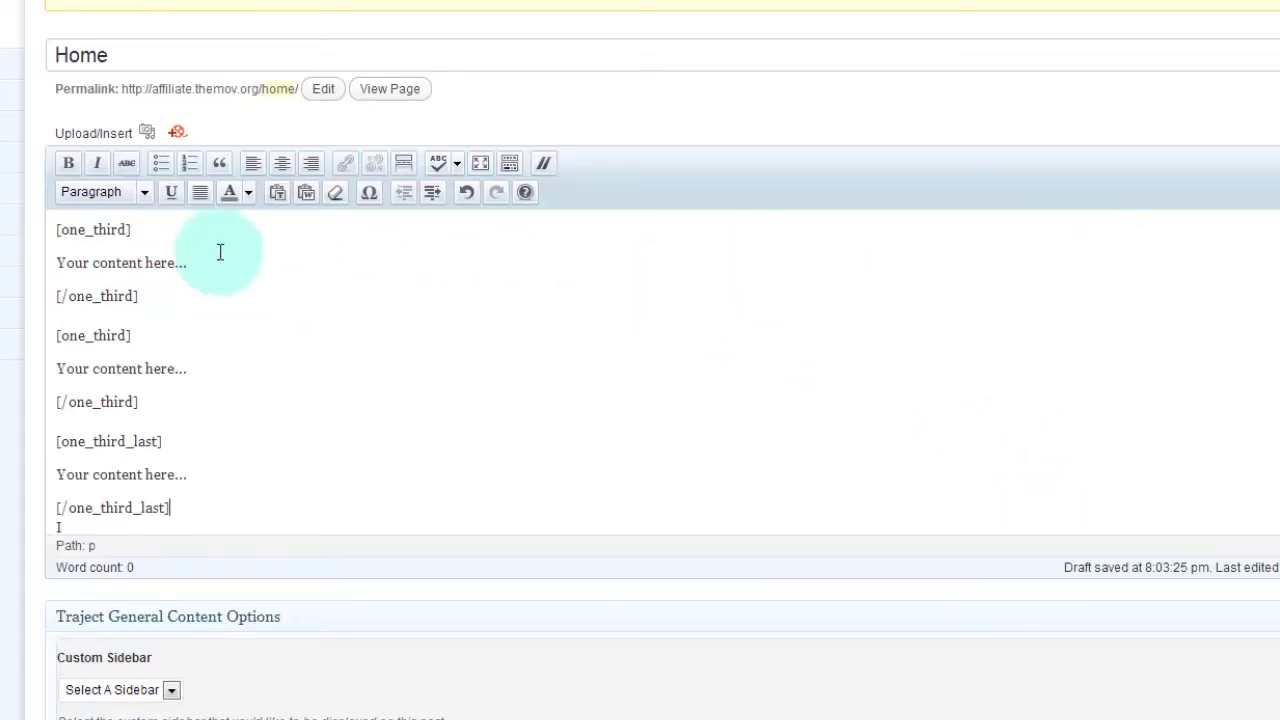
- Copy the "Are You on TheMOV?" YouTube address onto a new line above the column shortcodes and remove its hyperlink
click(83, 245)
key(Return)
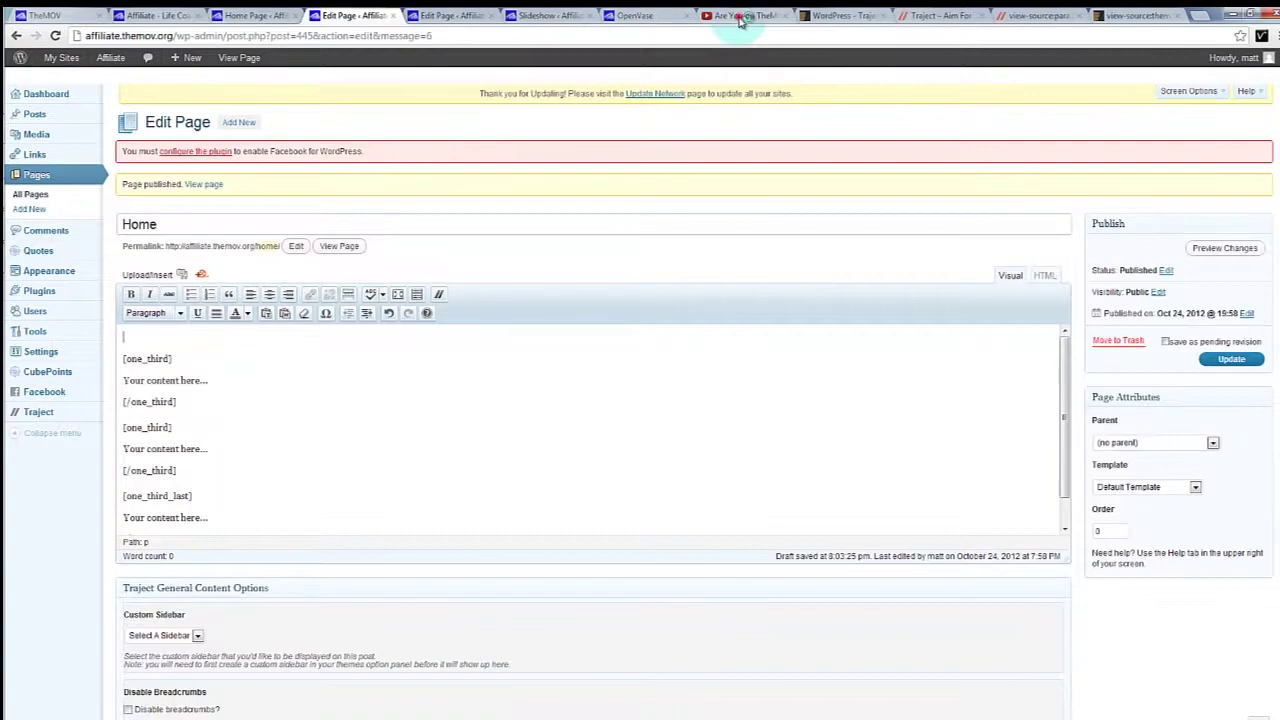
click(740, 17)
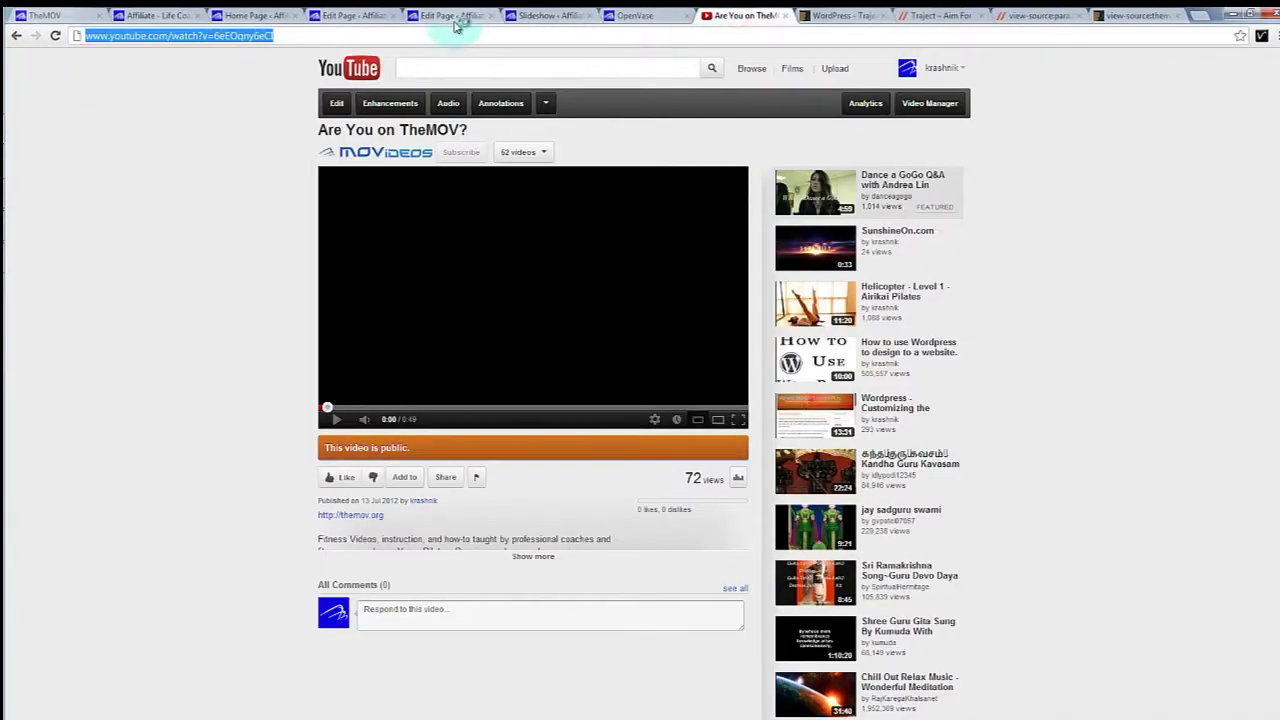
key(ctrl+c)
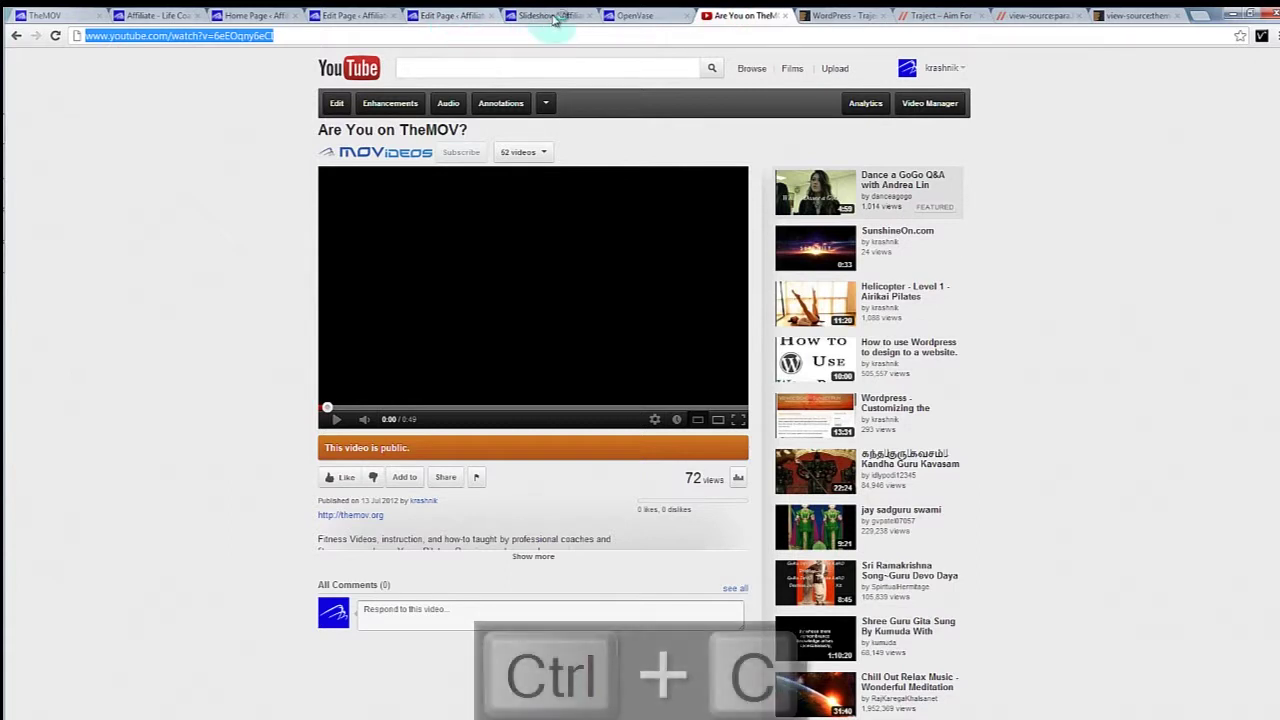
click(340, 22)
key(ctrl+v)
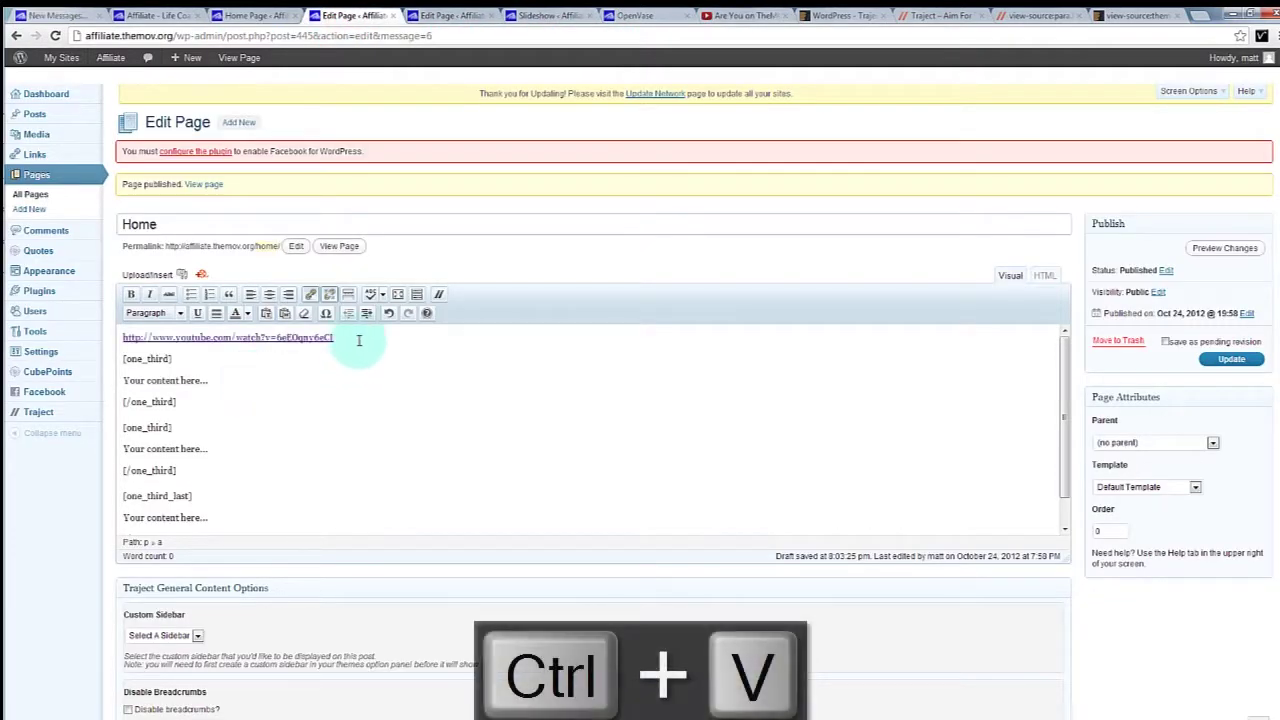
drag(277, 340, 134, 342)
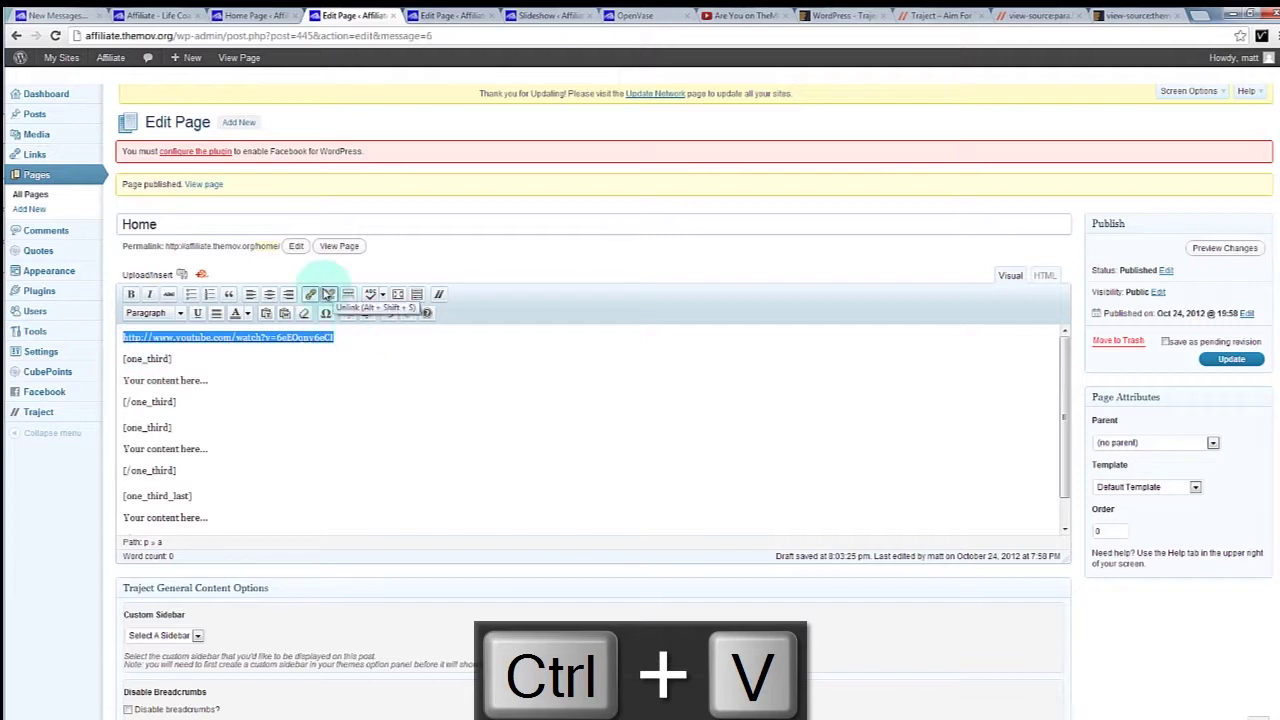
click(326, 297)
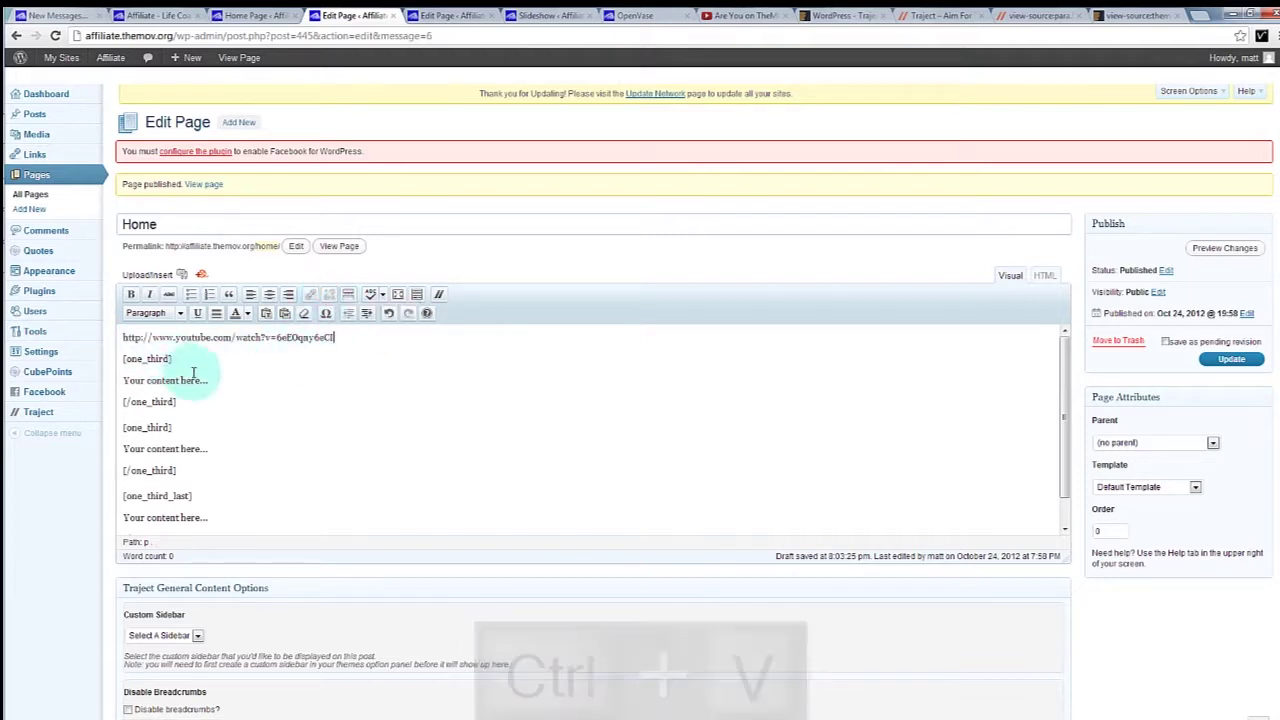
- Search Google for "lorem ipsum" in the browser tab holding the YouTube video
click(213, 380)
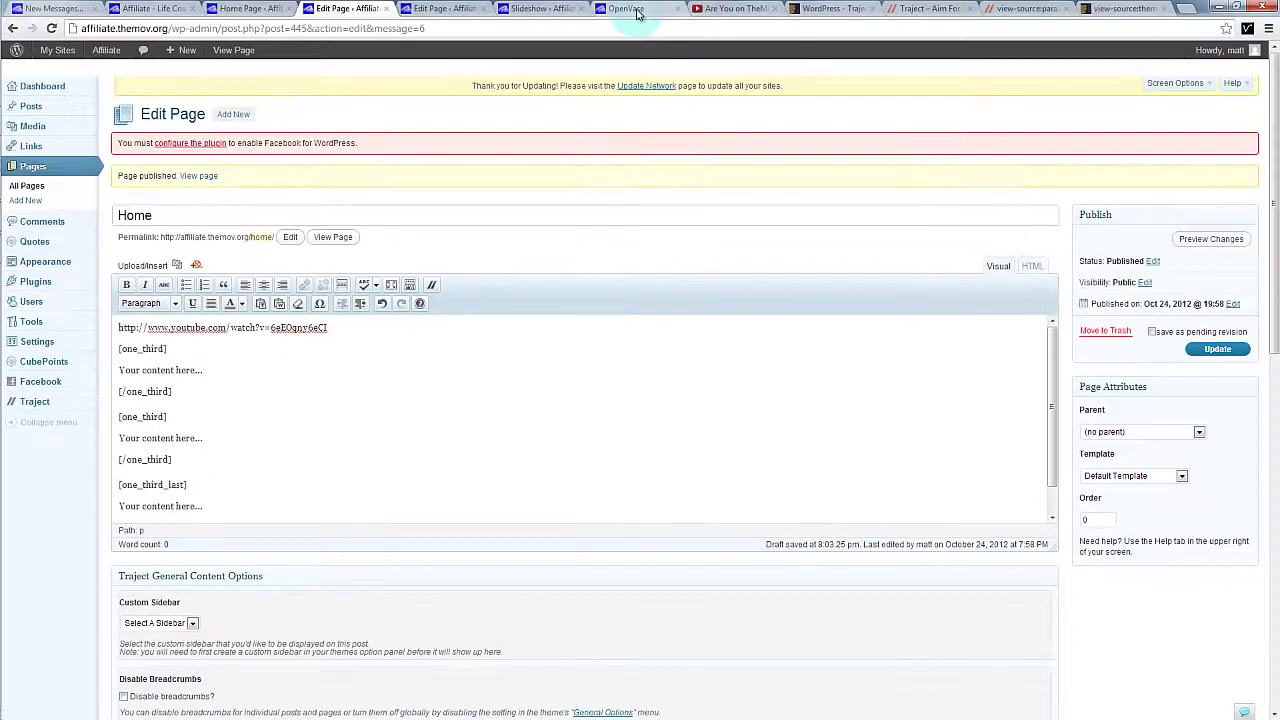
click(719, 10)
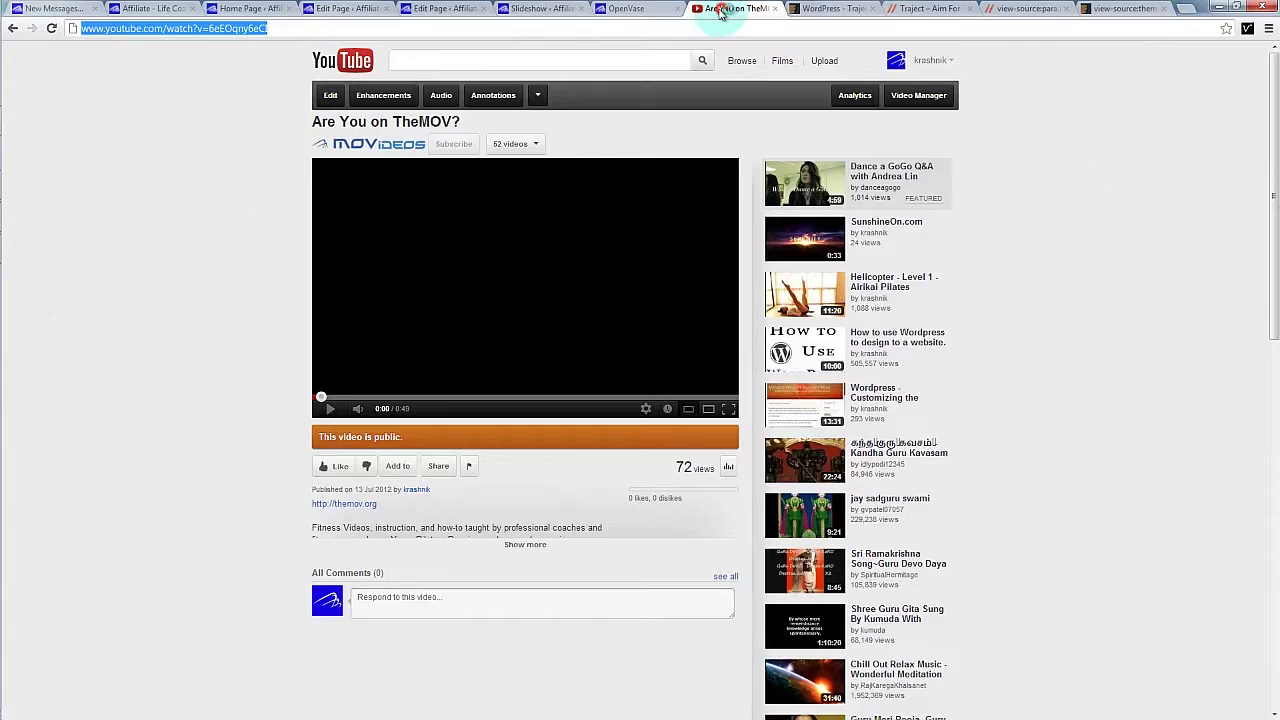
click(813, 28)
key(ctrl+a)
text(lorem)
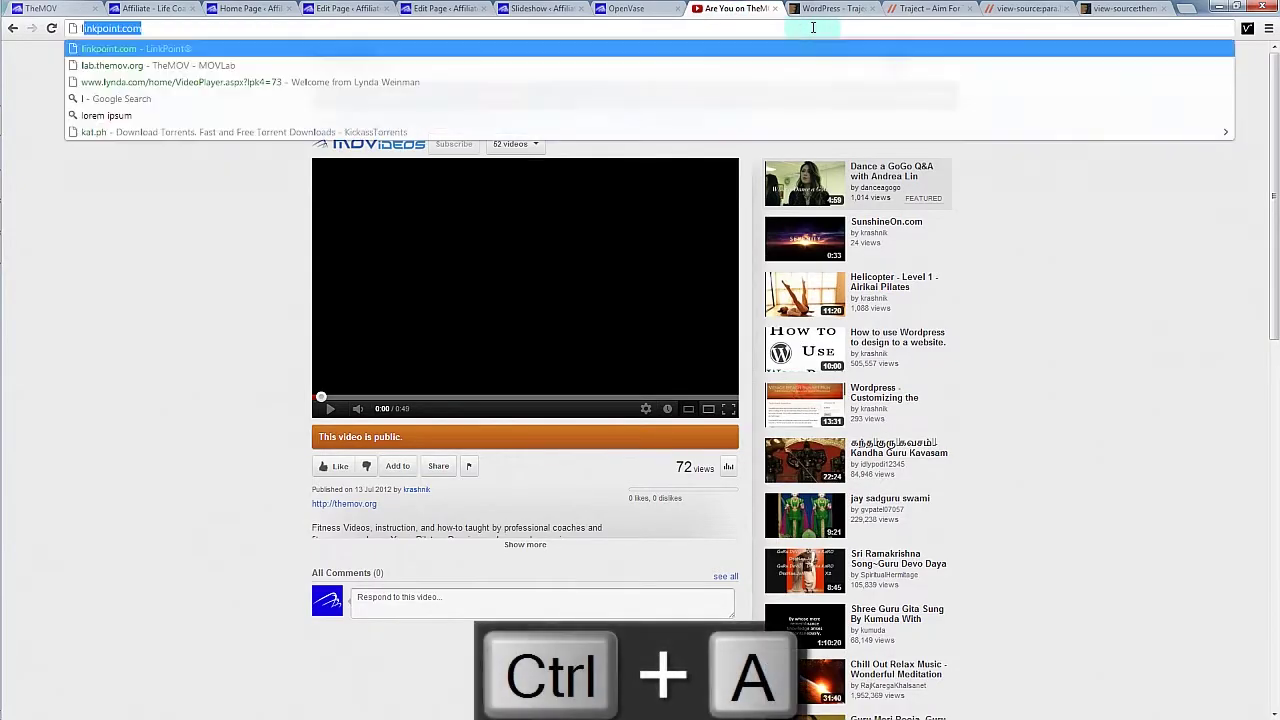
text( ips)
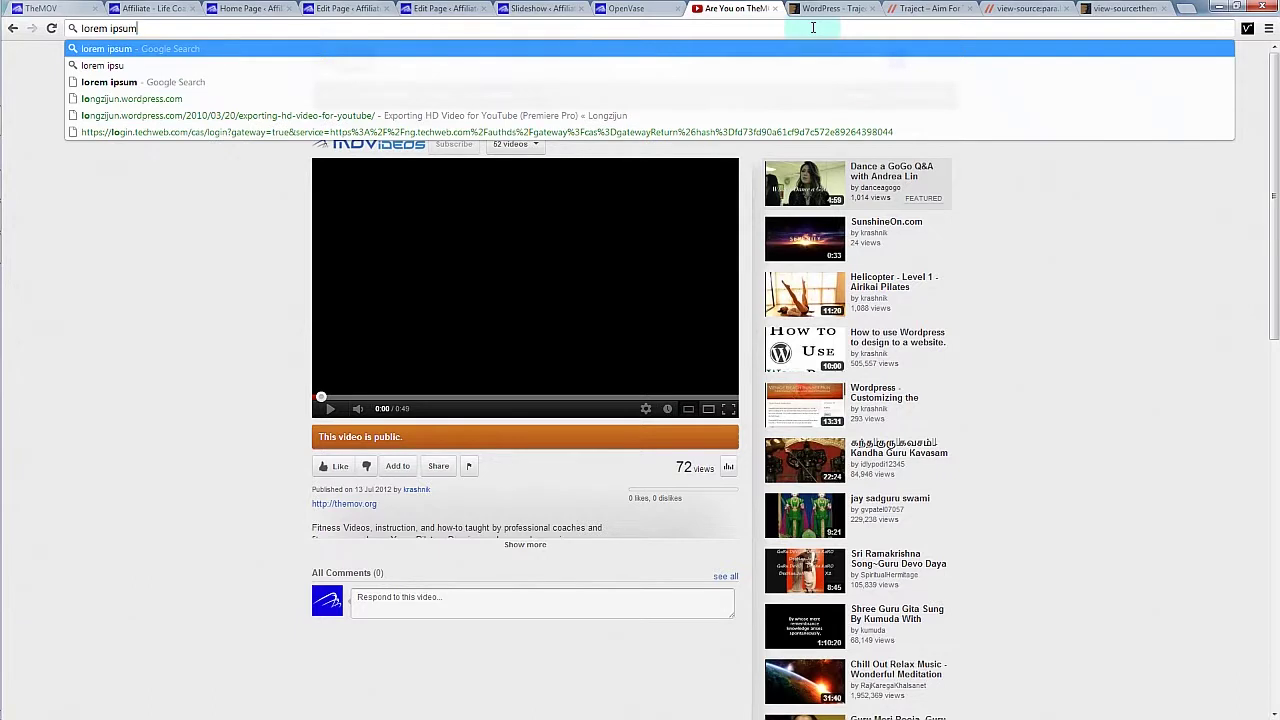
text(um)
key(Return)
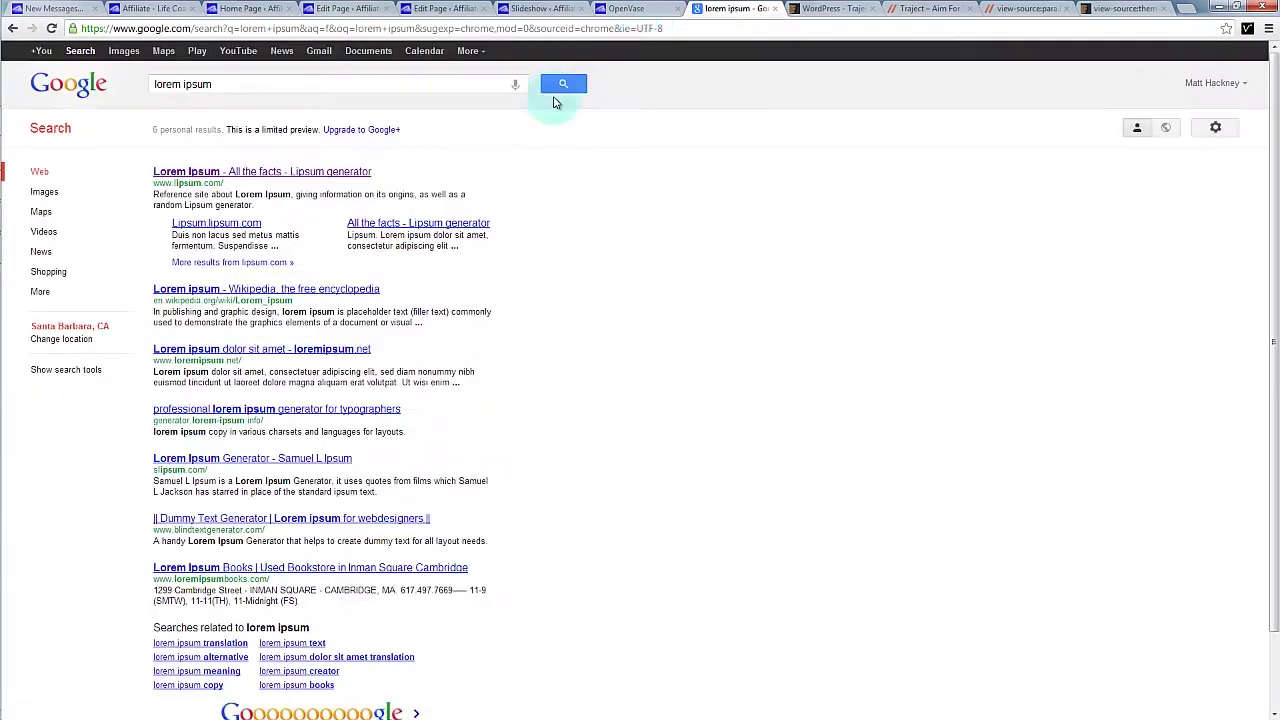
- Open the Lipsum generator site from the search results and copy its first generated paragraph
click(315, 172)
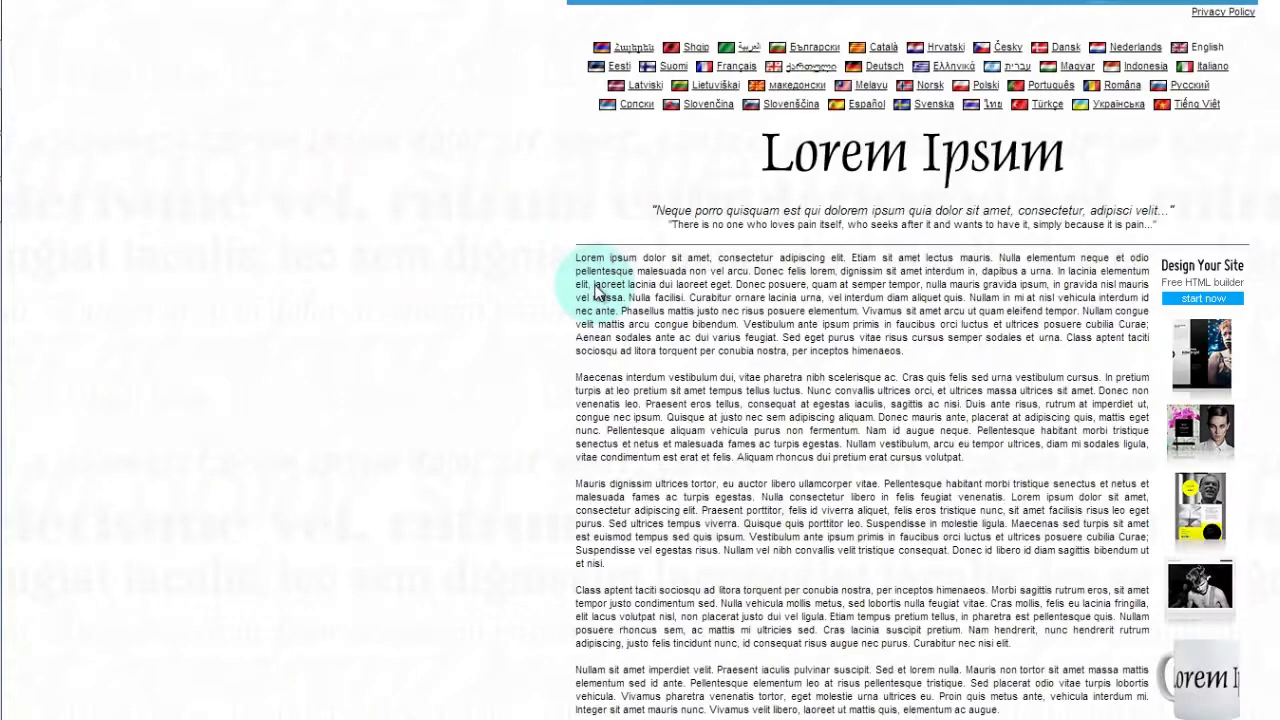
mouse_move(575, 257)
mouse_down()
mouse_move(903, 351)
mouse_move(592, 251)
mouse_up()
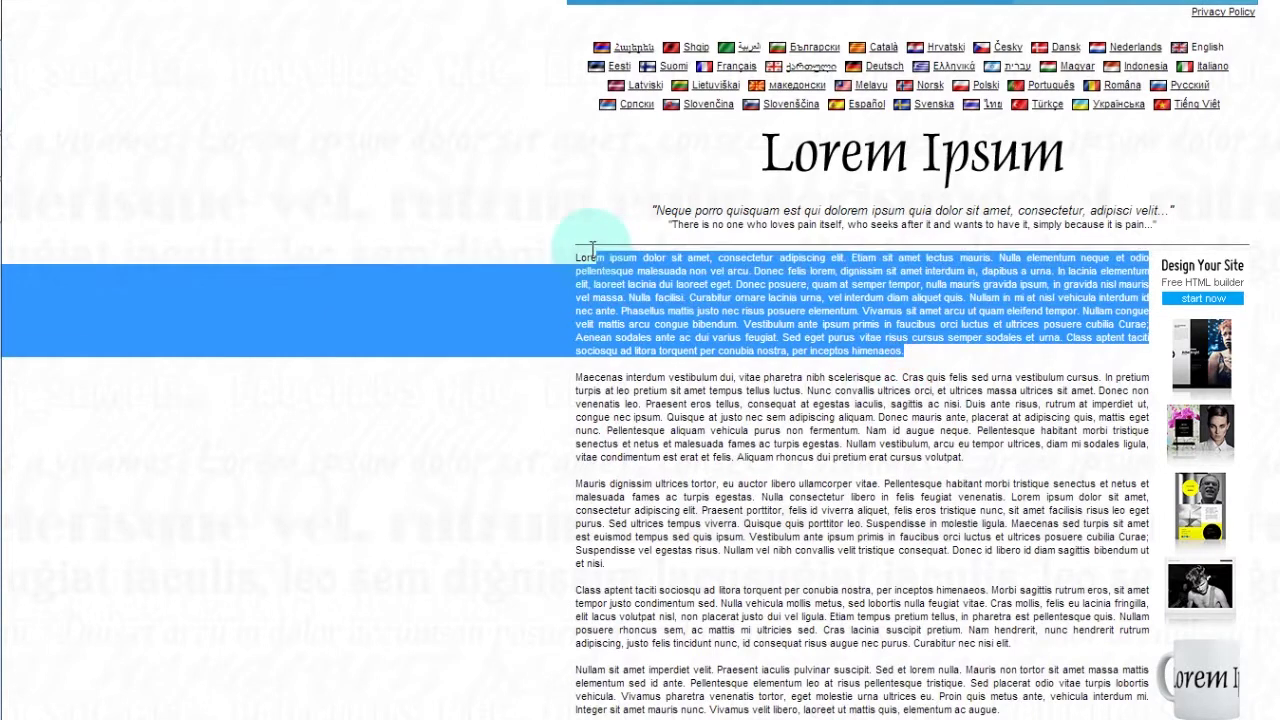
key(ctrl+c)
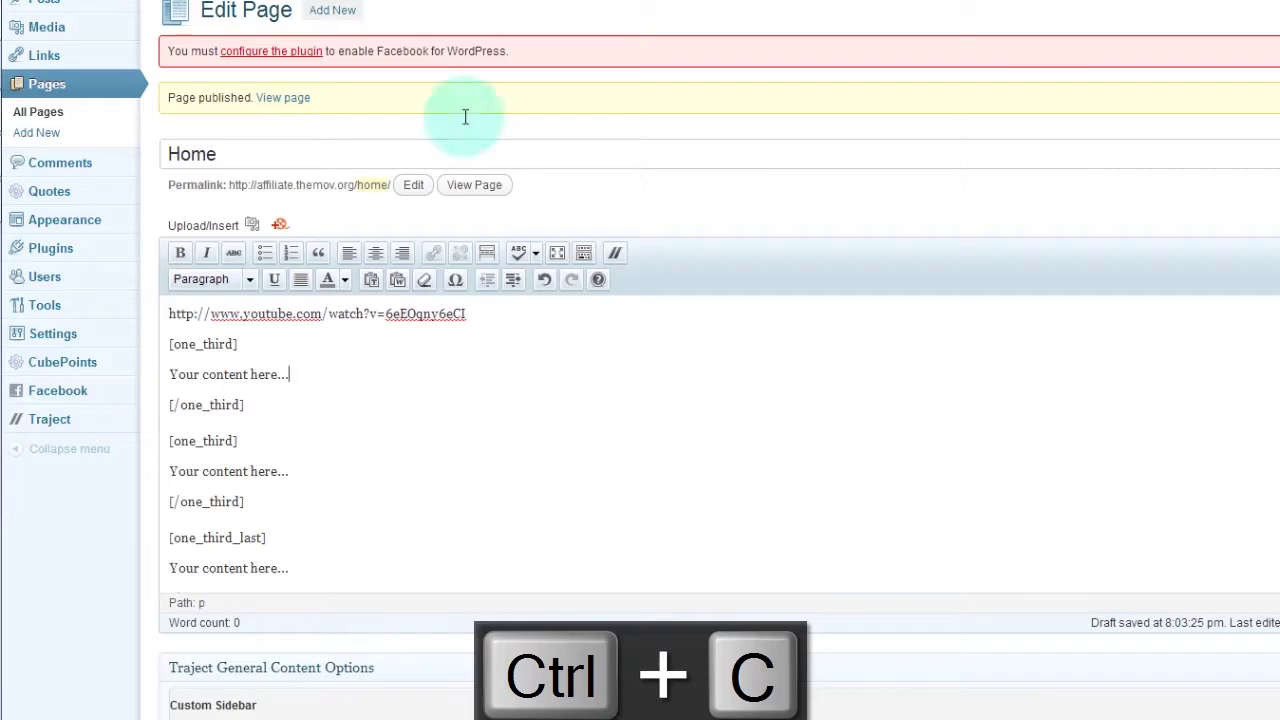
- Replace the "Your content here..." placeholder in each of the Home page's three column shortcodes with the copied lorem ipsum paragraph
drag(360, 386, 130, 380)
key(ctrl+v)
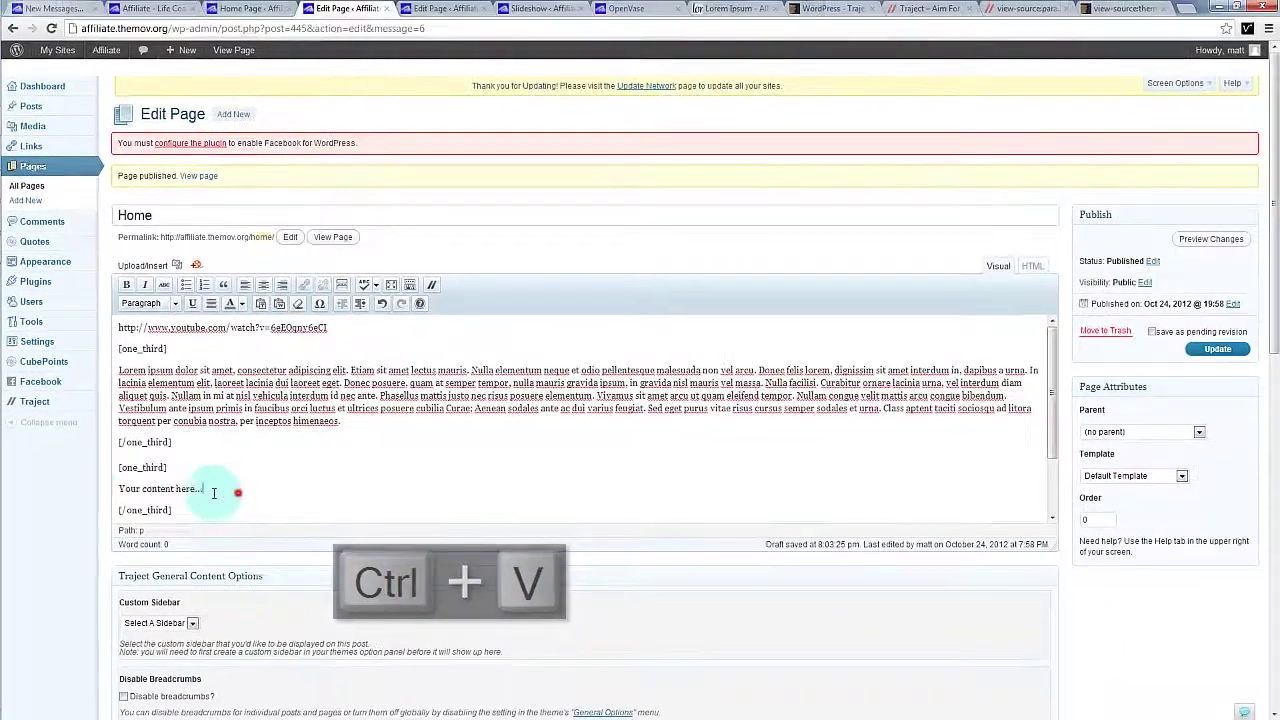
drag(250, 516, 125, 516)
key(ctrl+v)
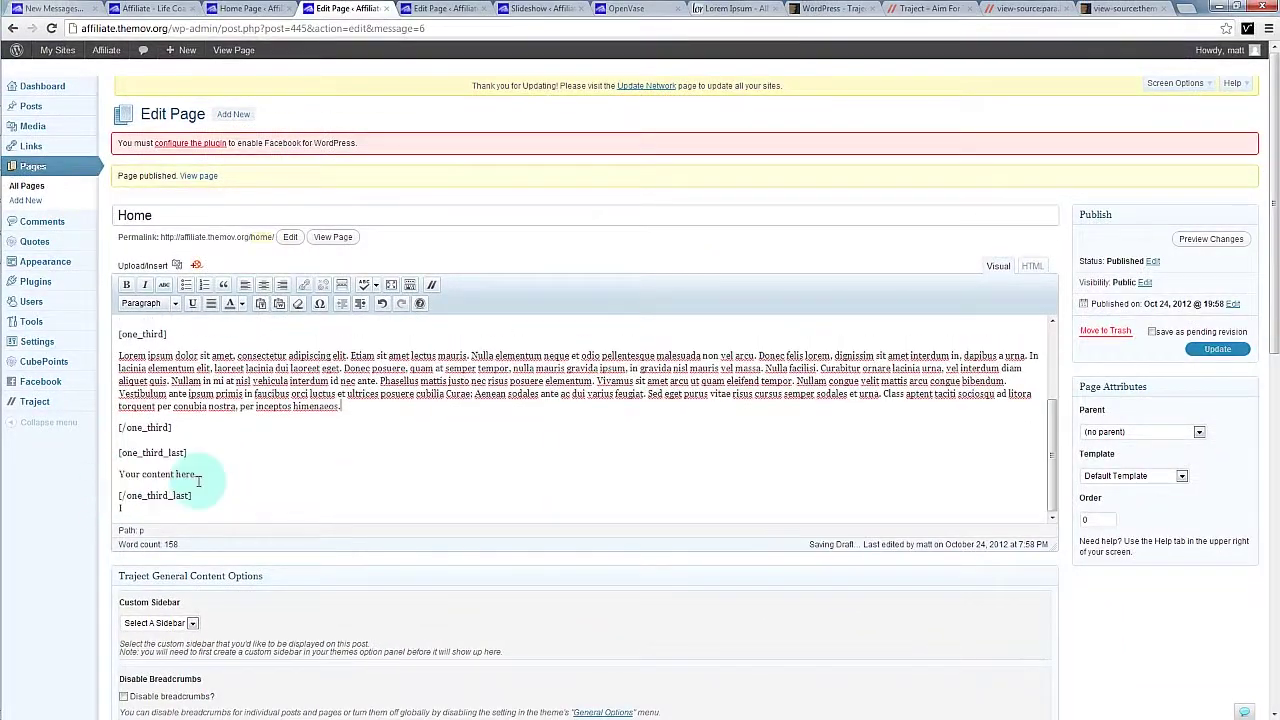
drag(208, 477, 94, 471)
key(ctrl+v)
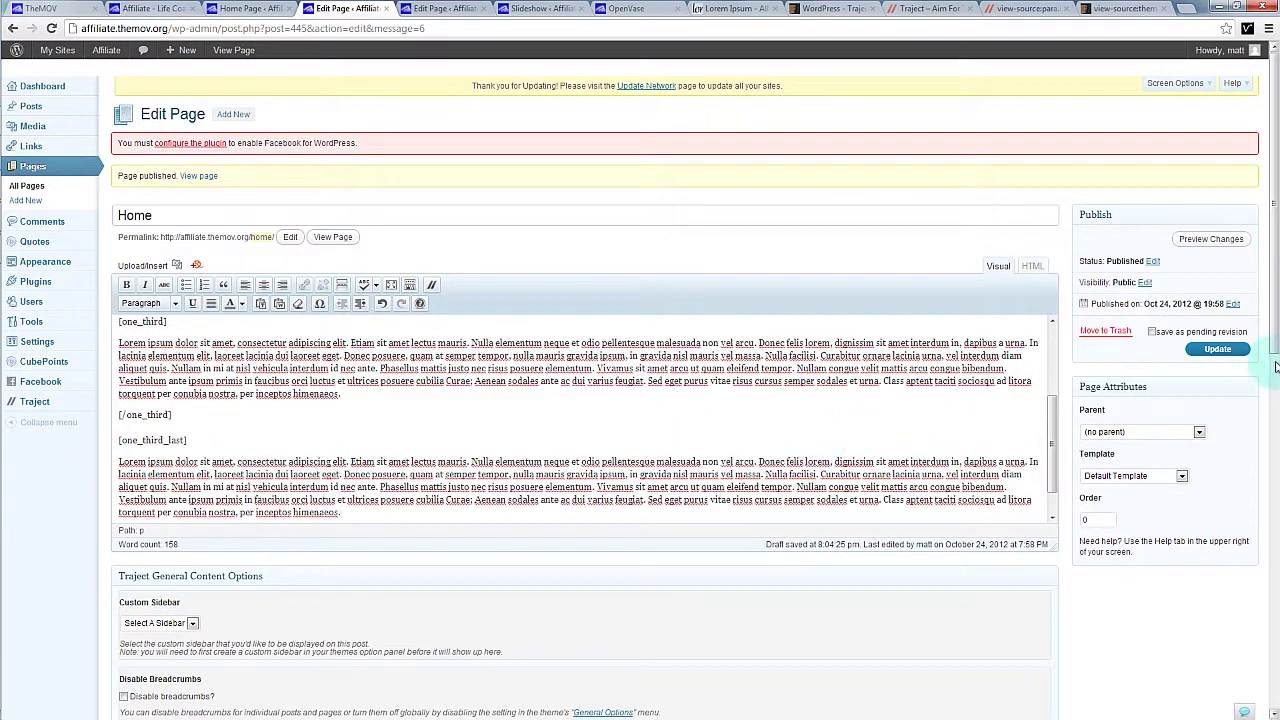
- Update the Home page, reload the site's front page and check the layout of the video and three text columns
click(1222, 352)
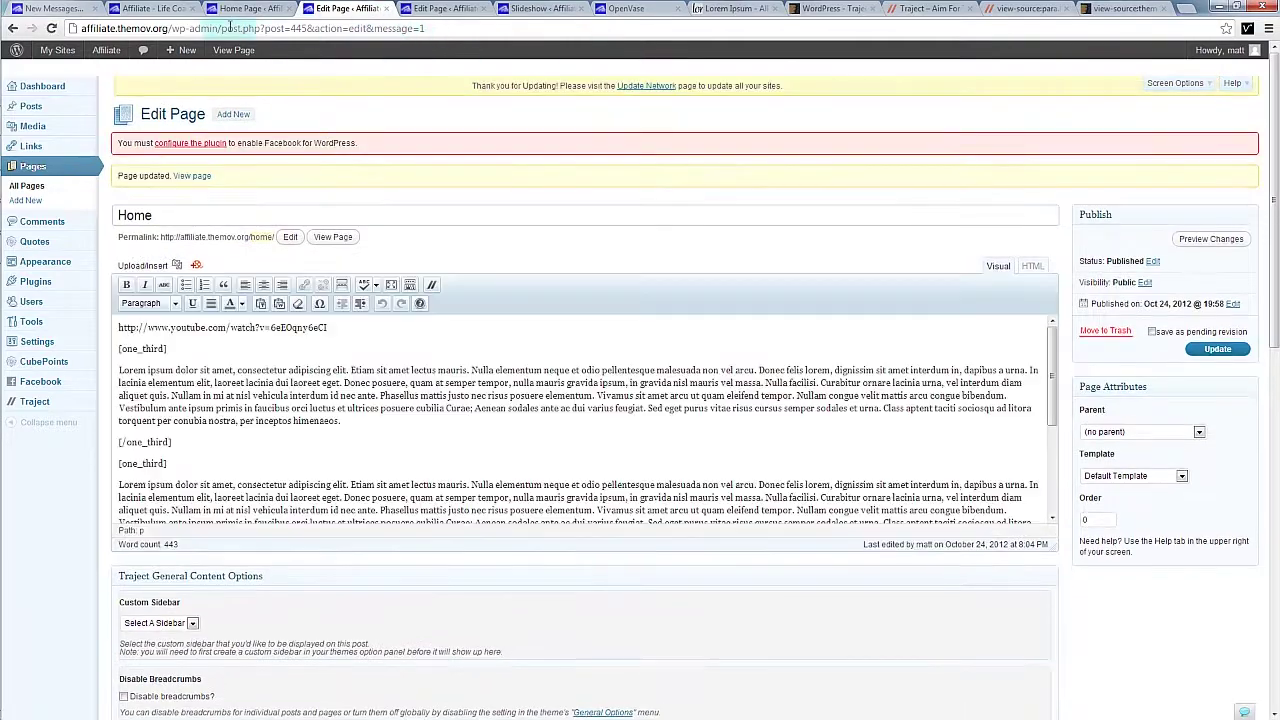
click(156, 12)
key(ctrl+r)
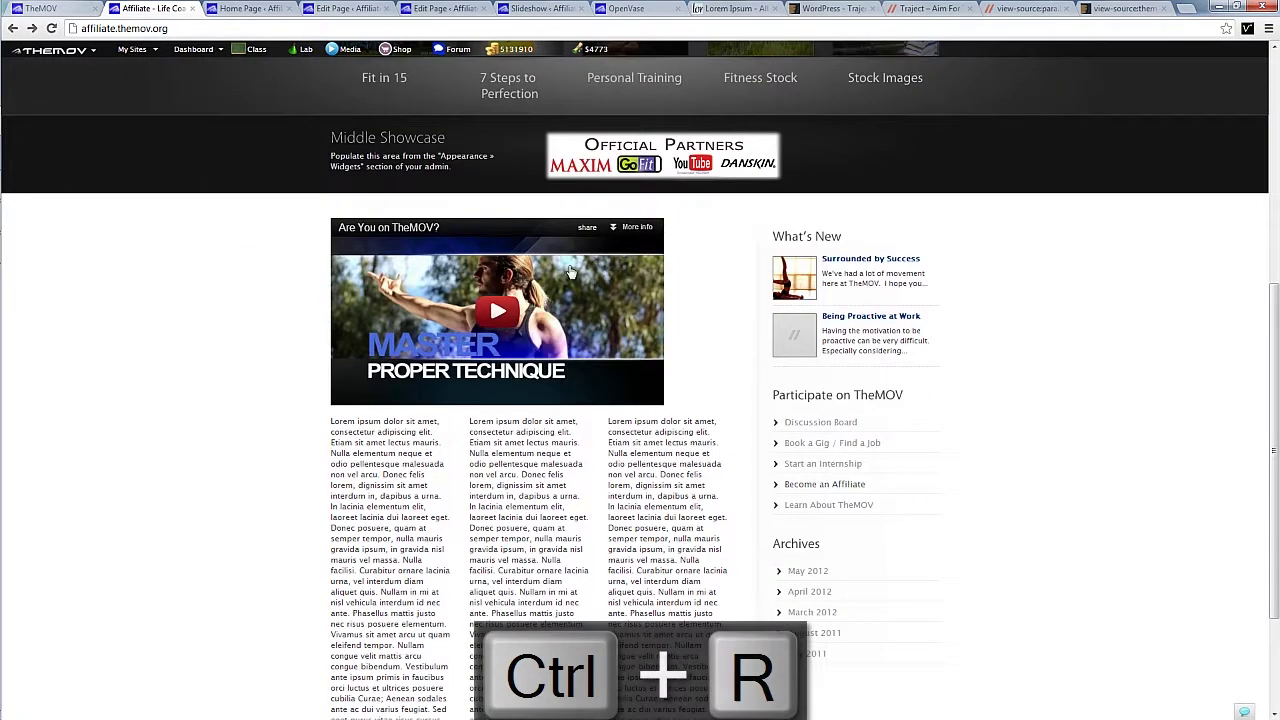
scroll(397, 318, down, 2)
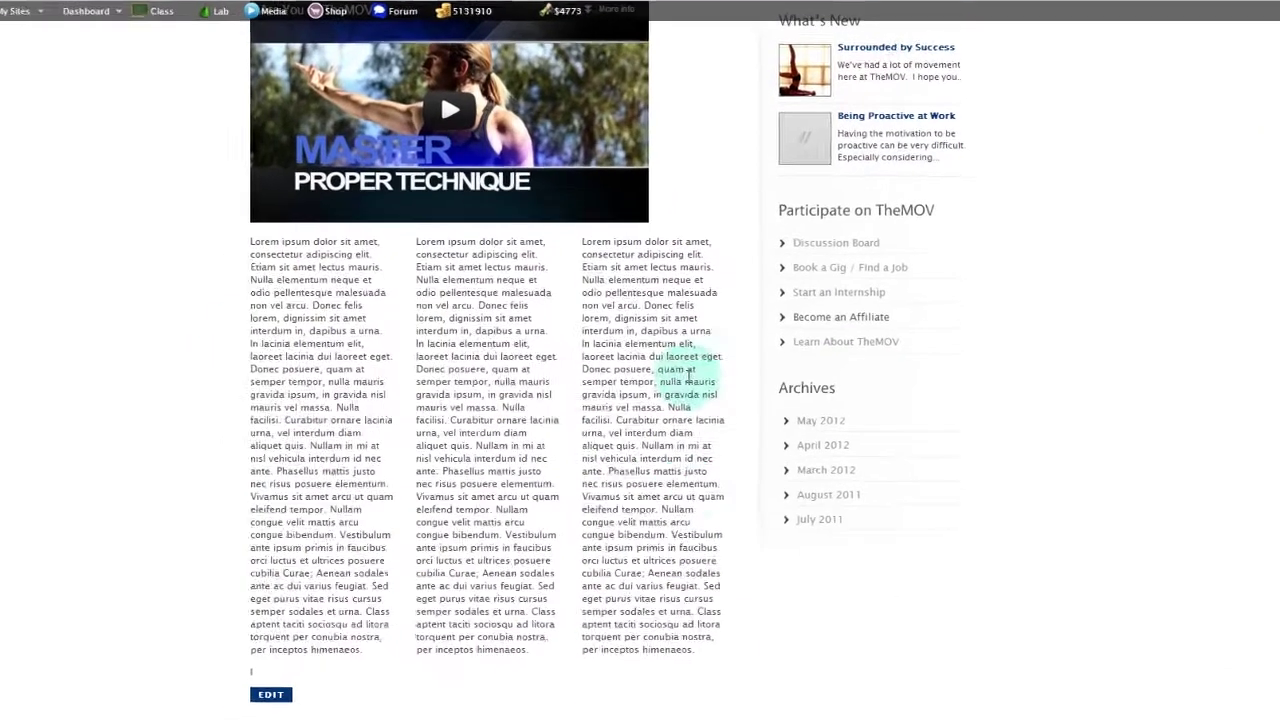
scroll(140, 326, up, 2)
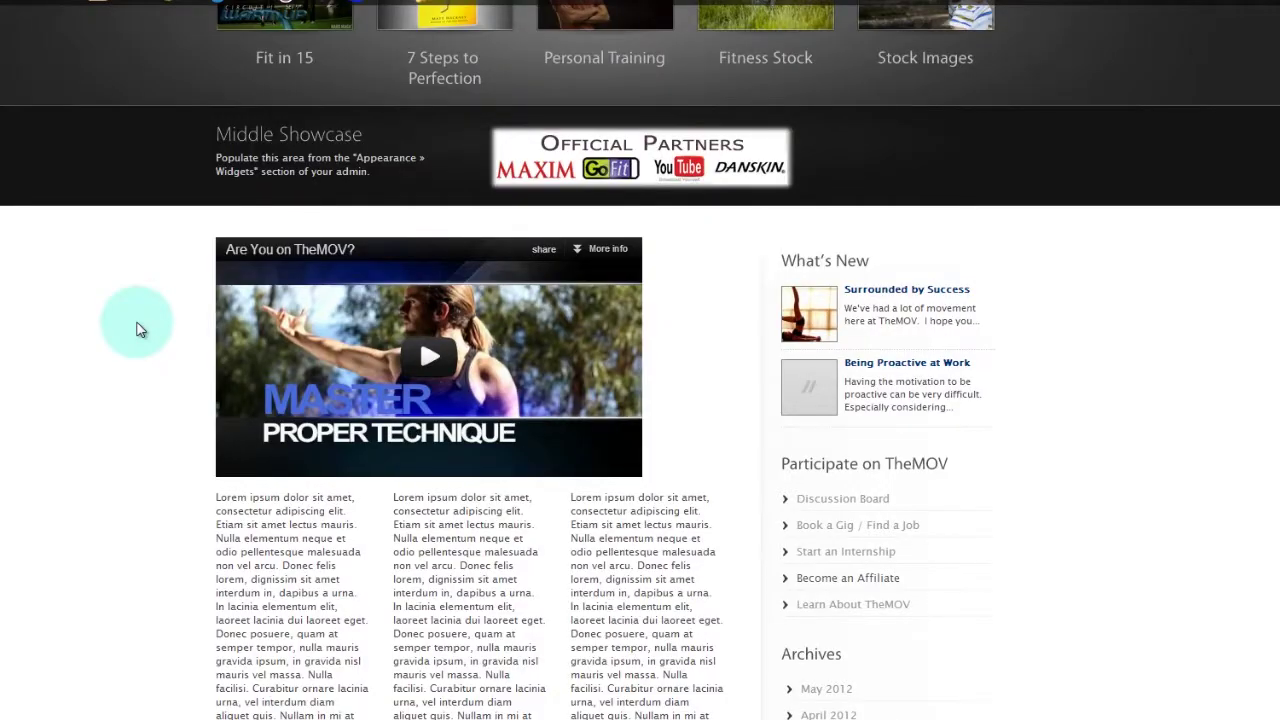
scroll(140, 330, down, 2)
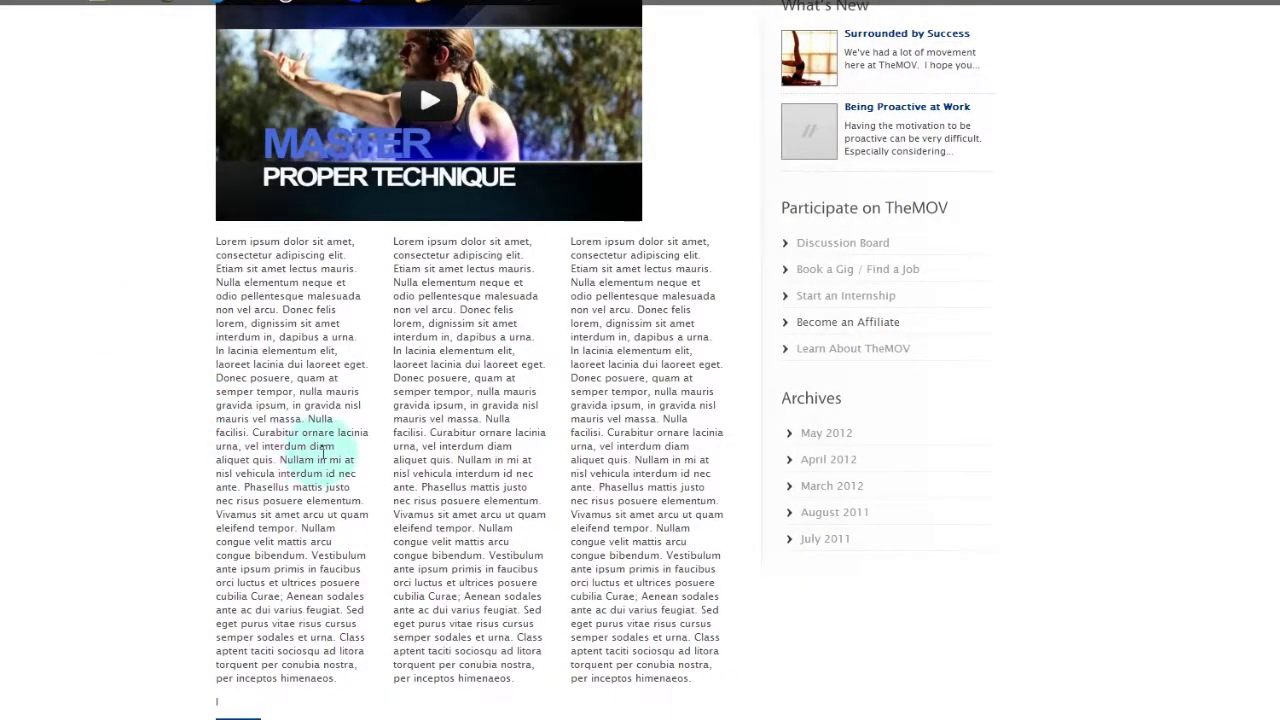